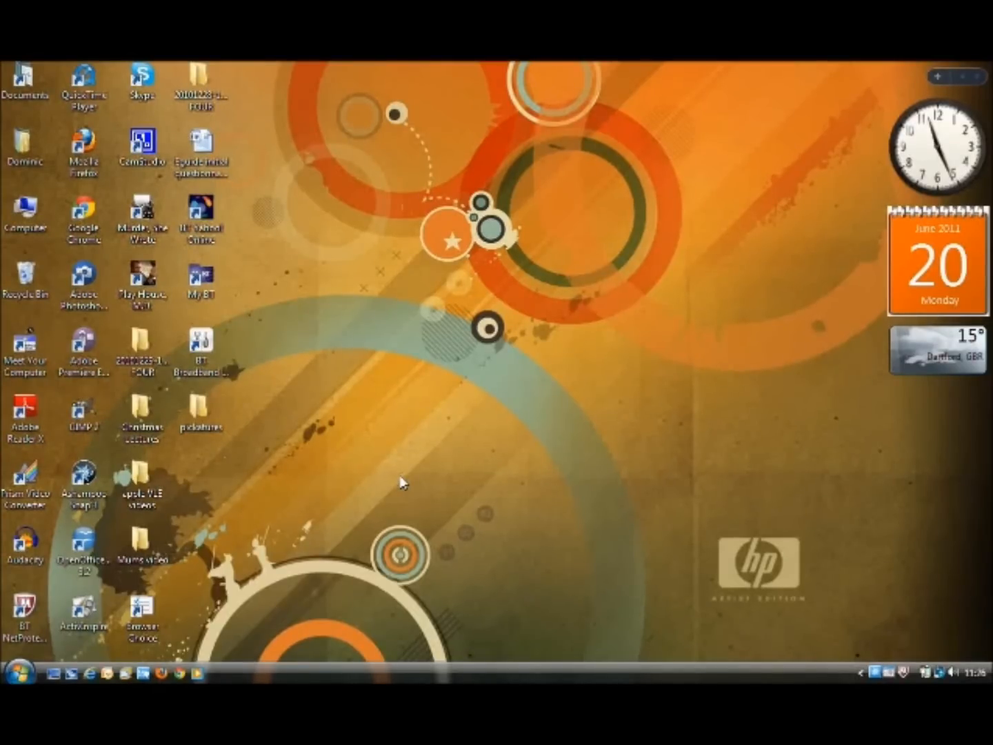
- Open the Documents folder in a file explorer window
left_click(25, 80)
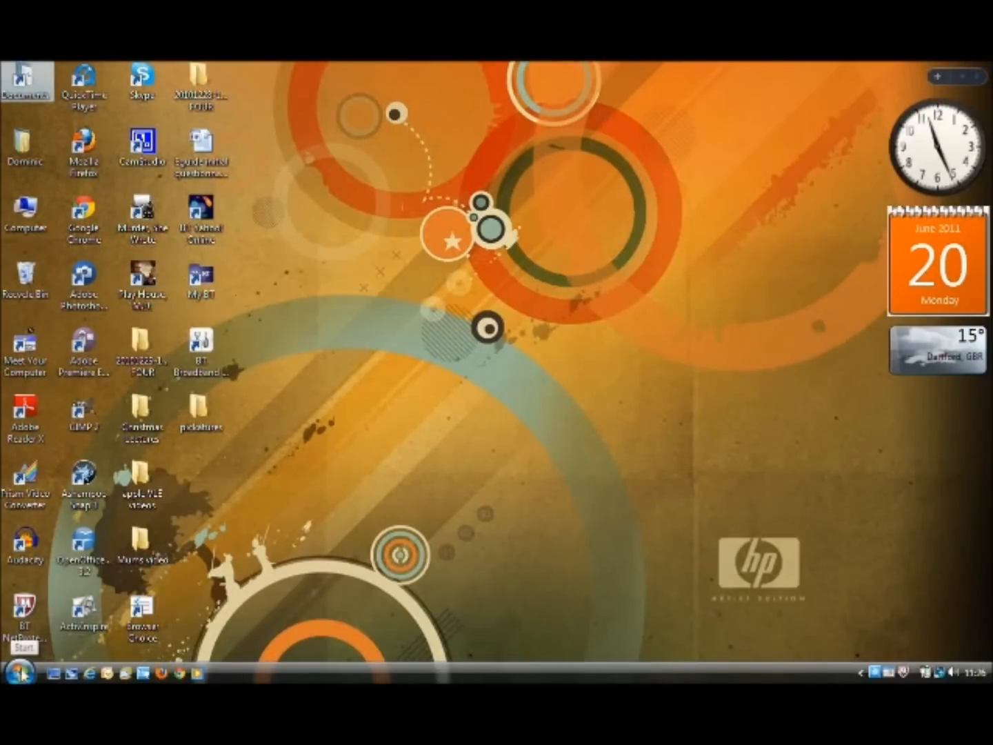
left_click(21, 673)
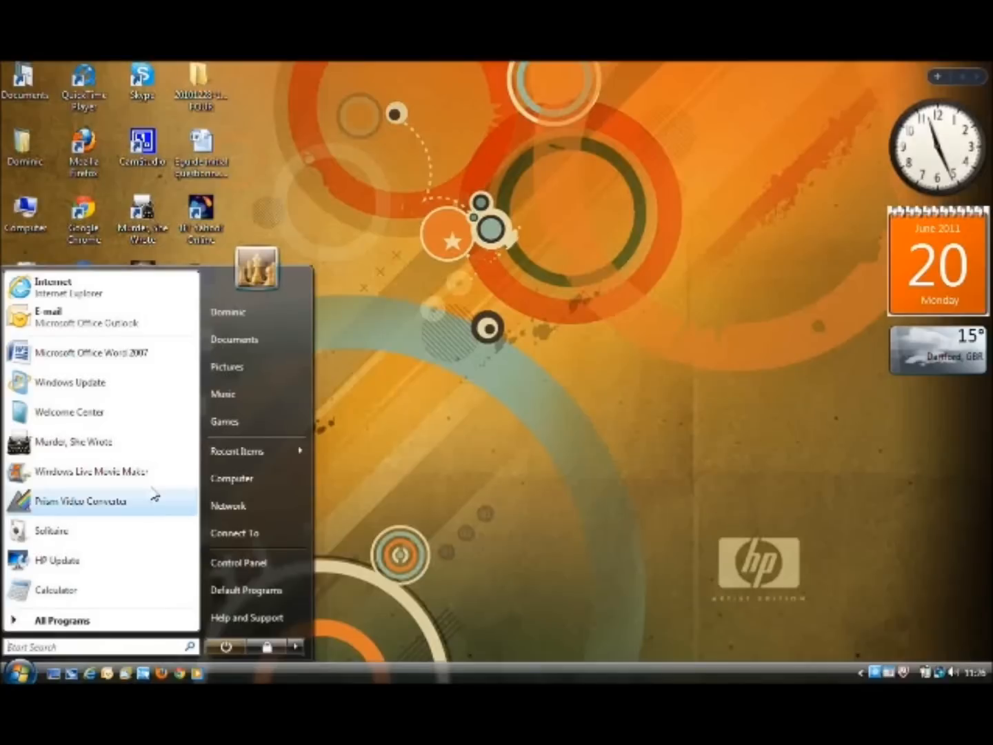
left_click(269, 345)
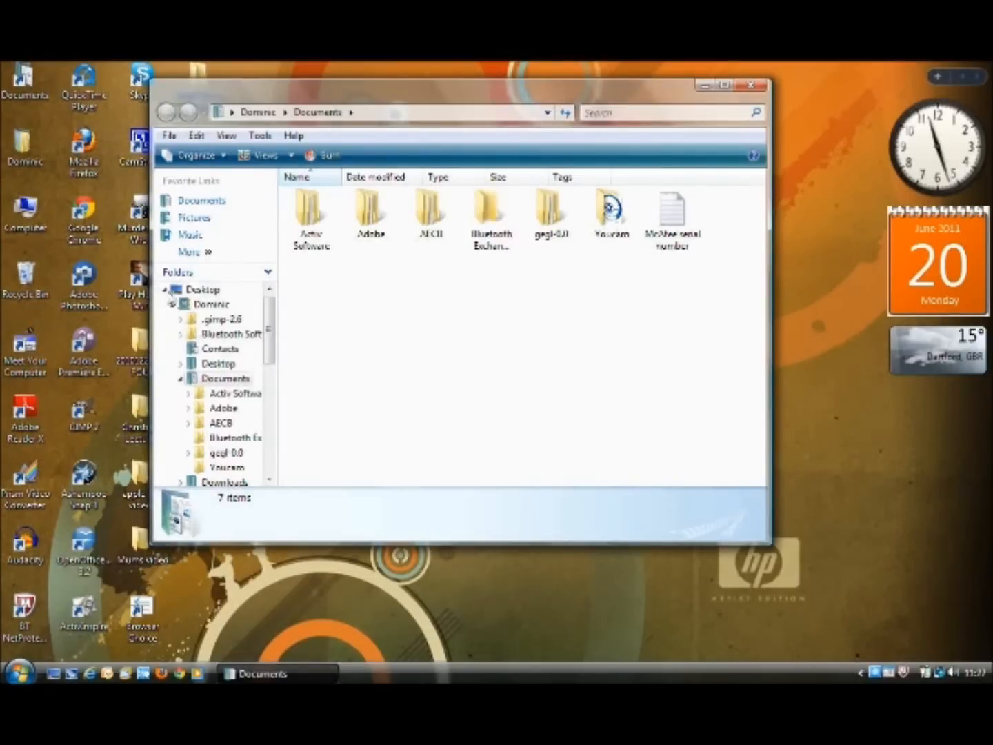
- Collapse and re-expand the Desktop, user and Documents branches of the folder tree in turn
left_click(166, 290)
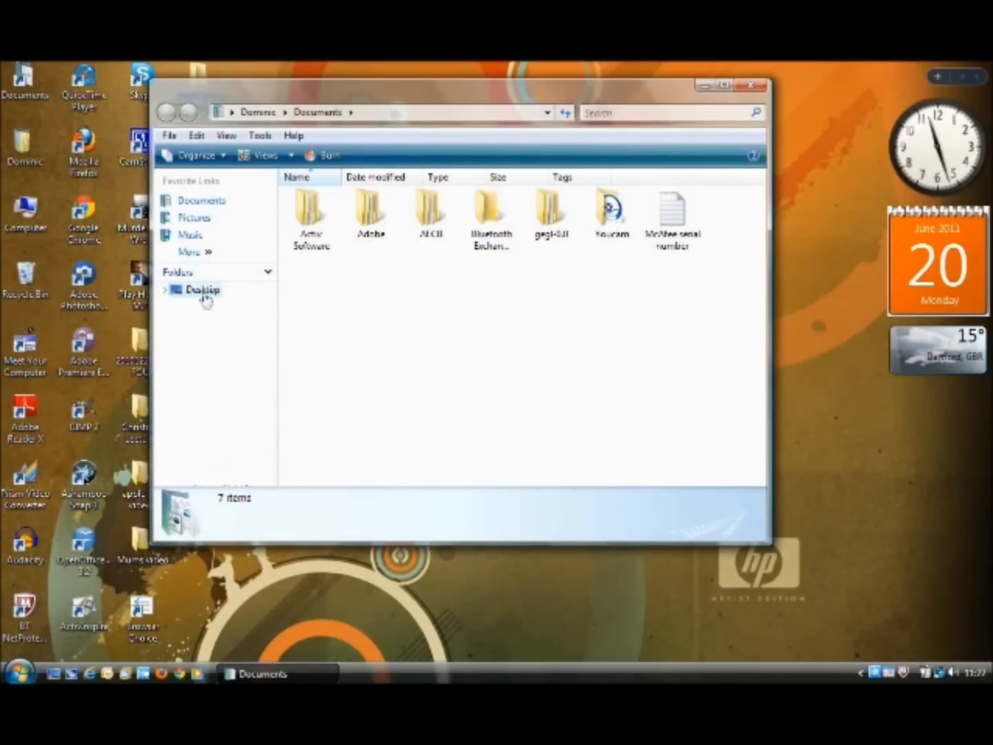
left_click(166, 293)
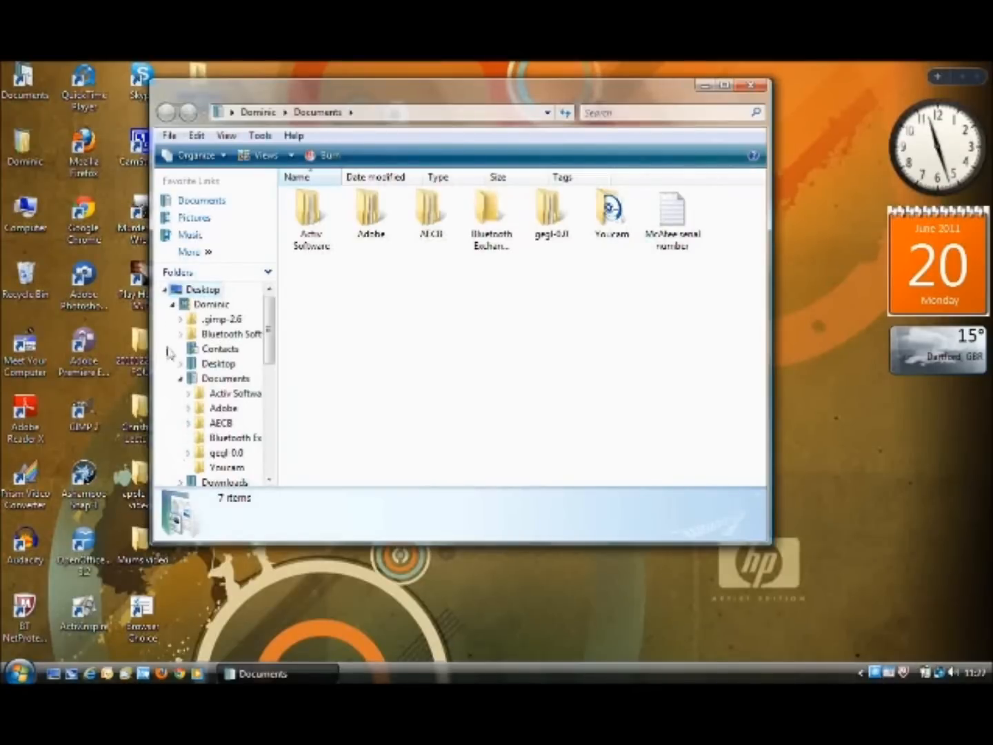
left_click(171, 306)
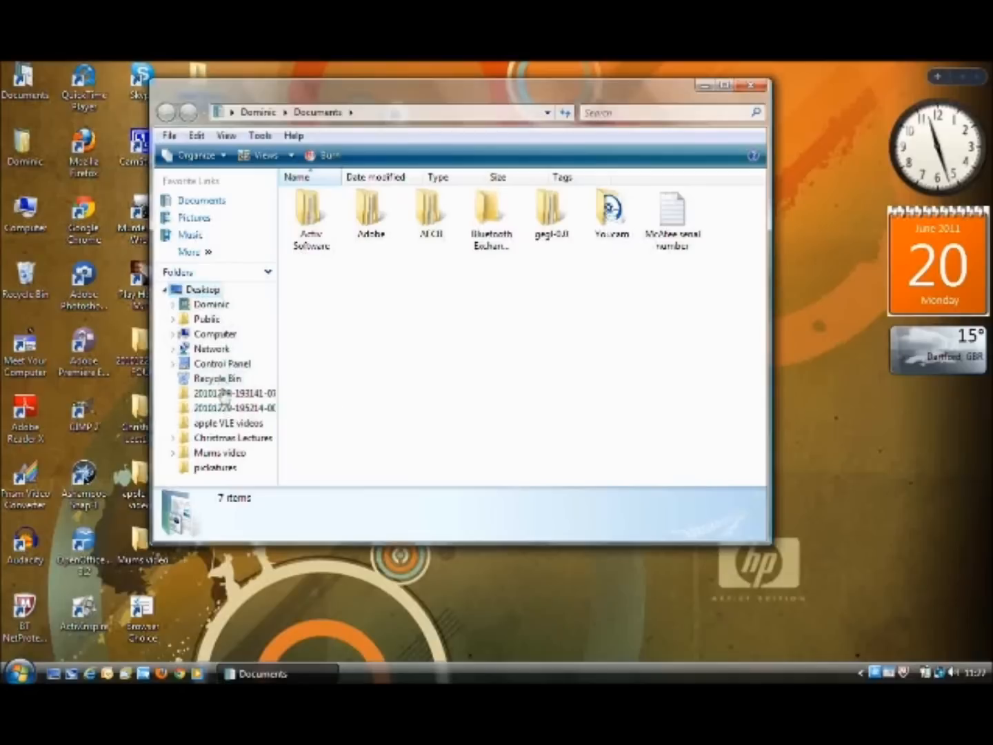
left_click(173, 304)
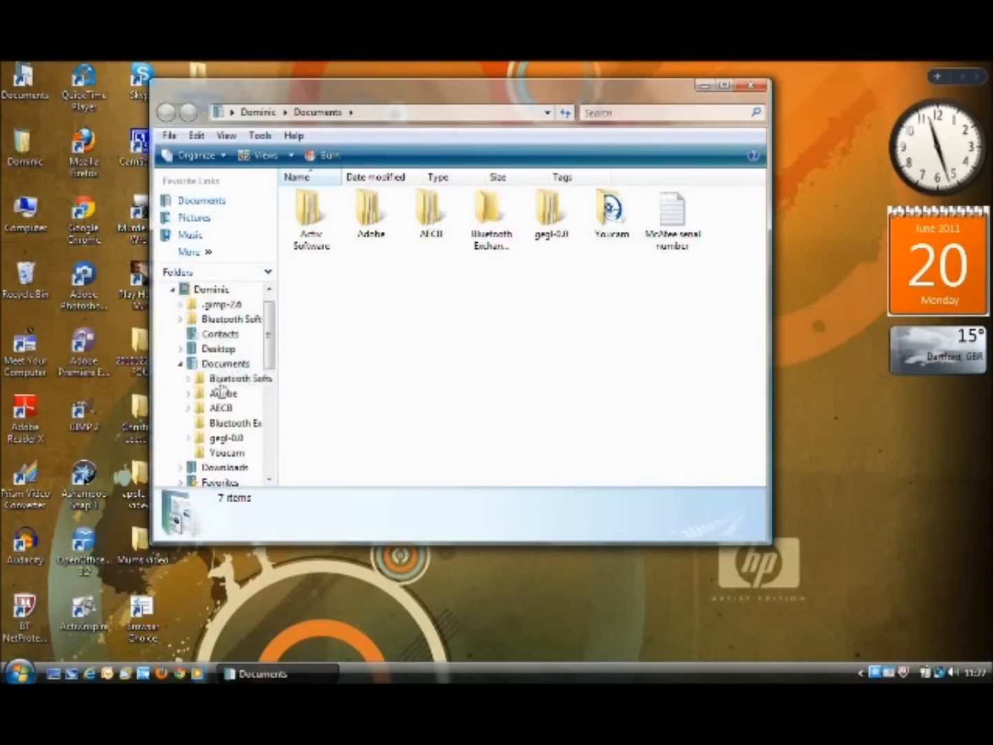
left_click(179, 364)
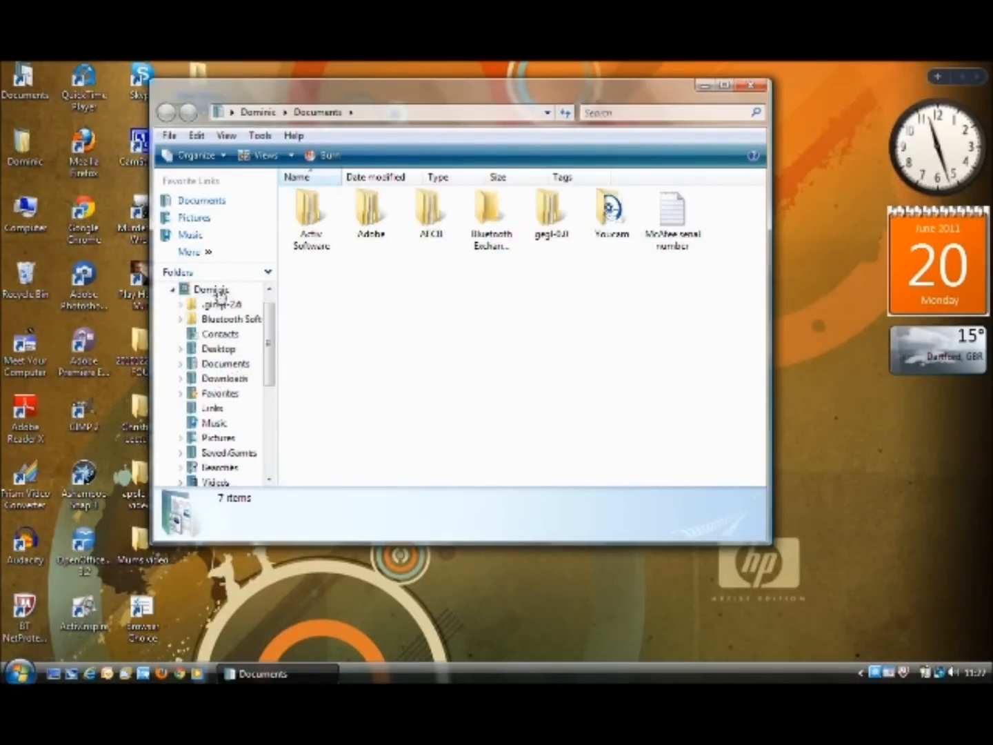
mouse_move(269, 335)
left_mouse_down()
mouse_move(272, 370)
mouse_move(272, 318)
left_mouse_up()
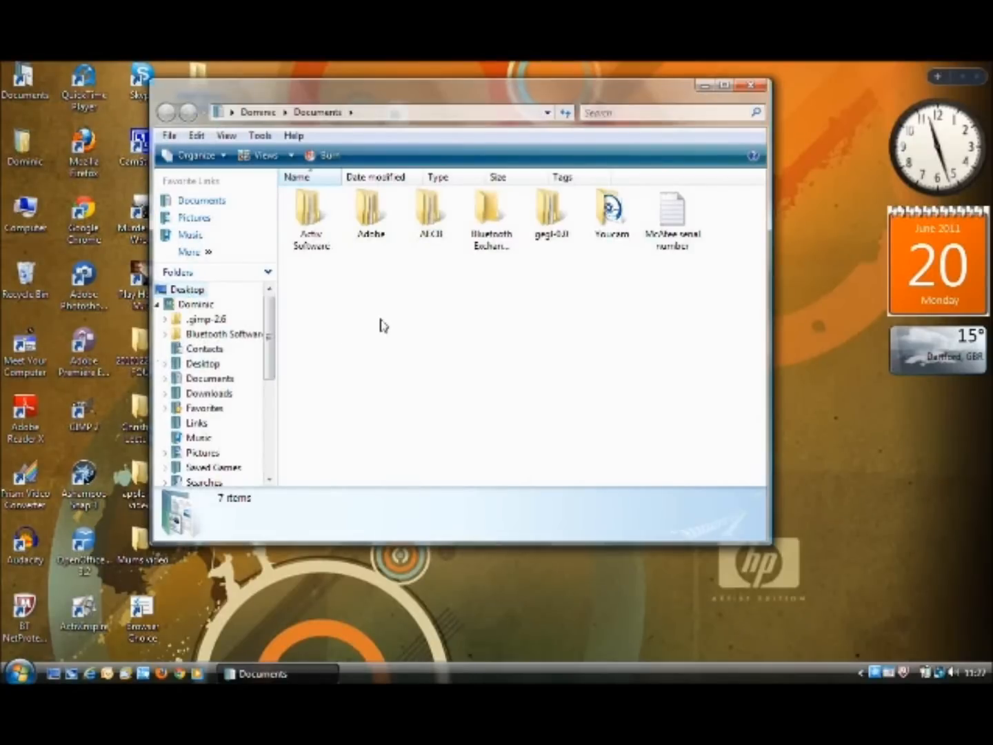
left_click(165, 379)
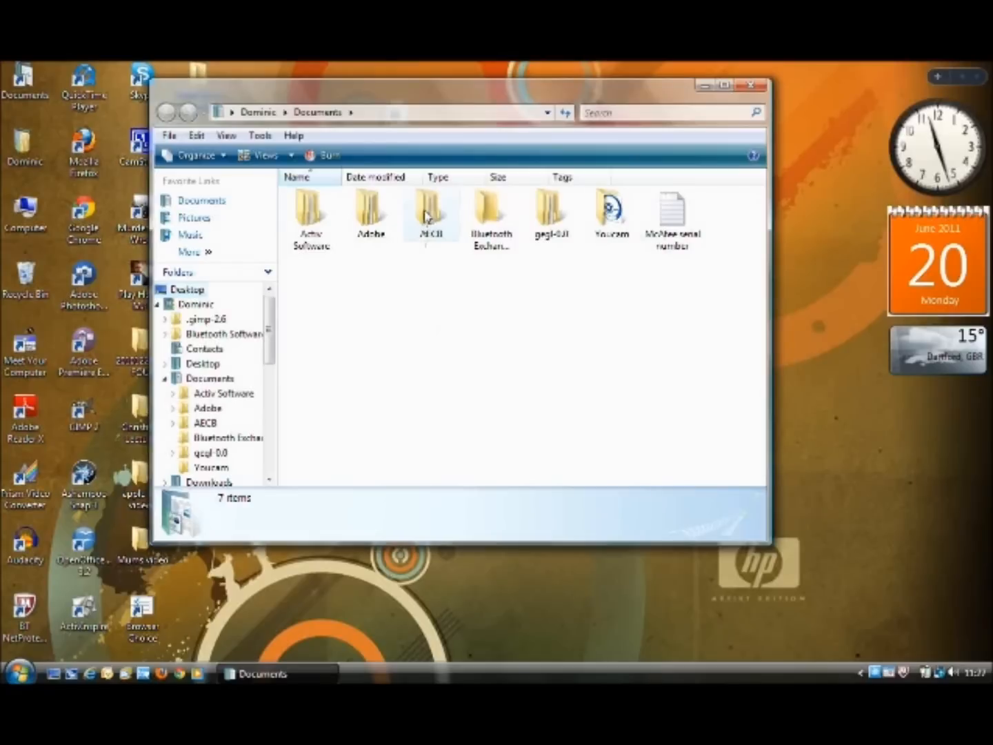
- Open the AECB folder within Documents and go into its Academic Year 10-11 subfolder
mouse_move(425, 216)
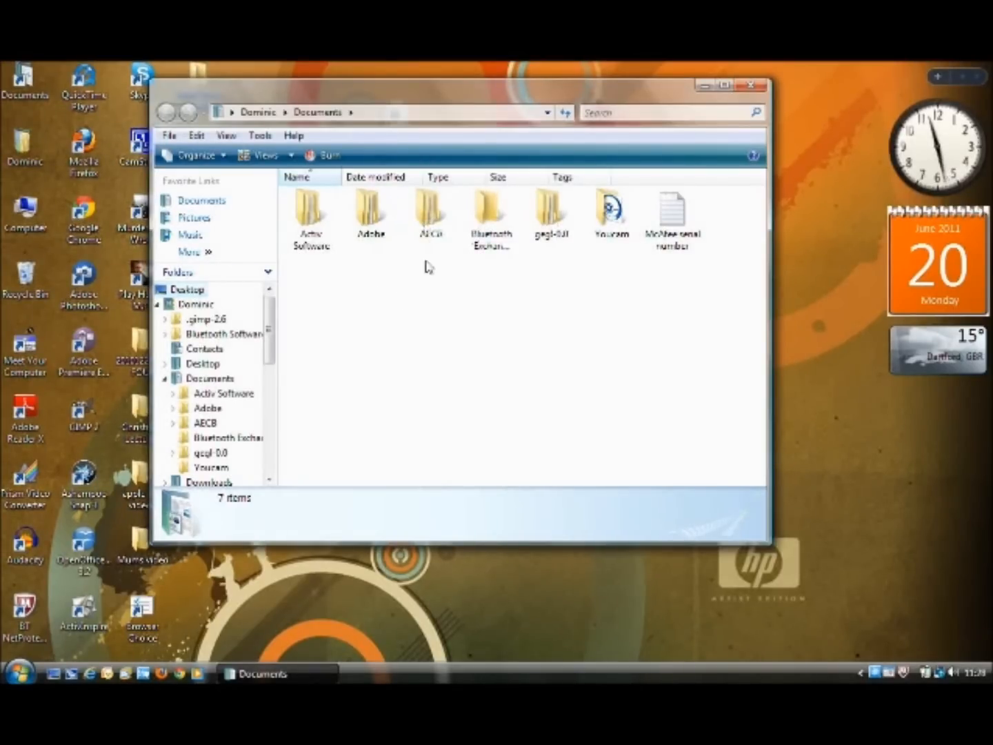
left_click(430, 225)
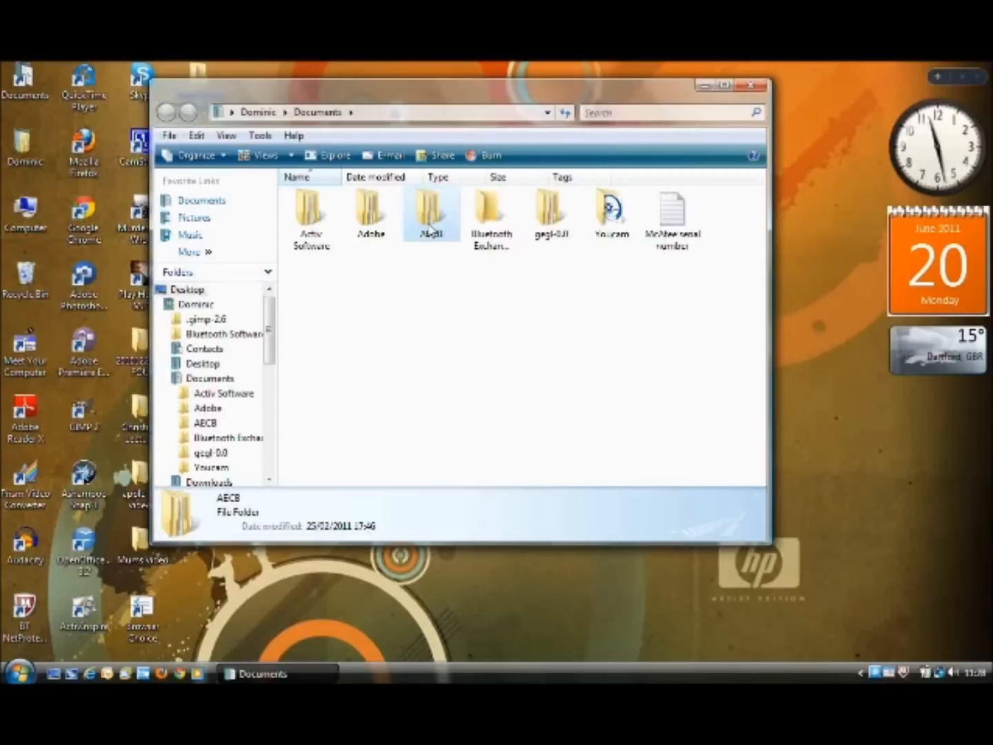
right_click(429, 226)
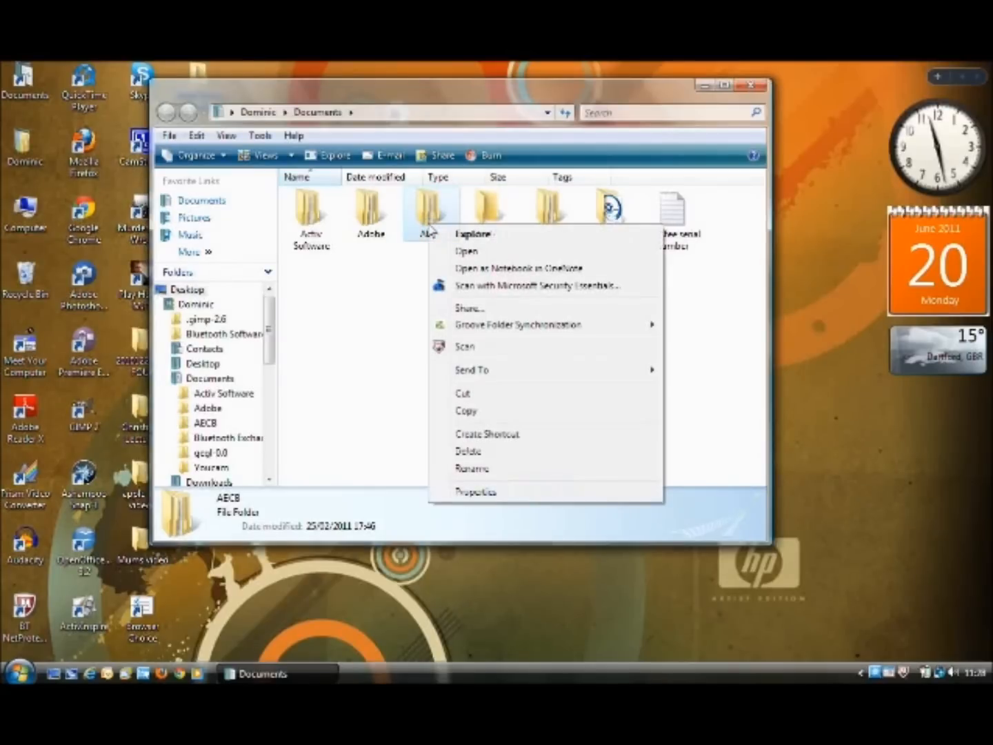
left_click(474, 234)
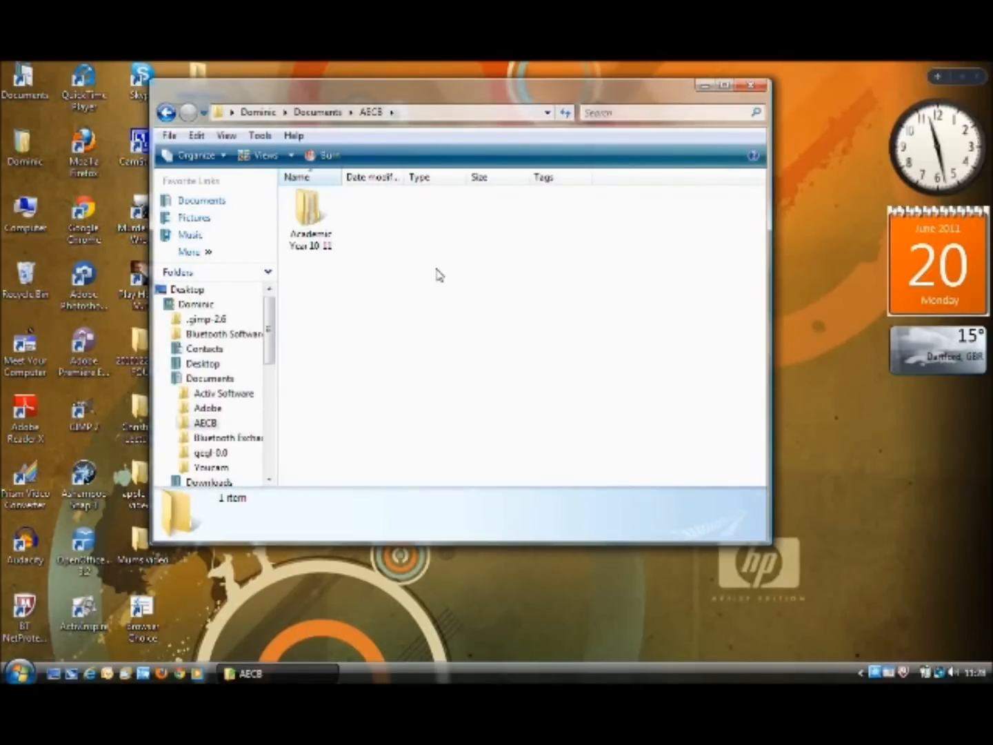
right_click(312, 231)
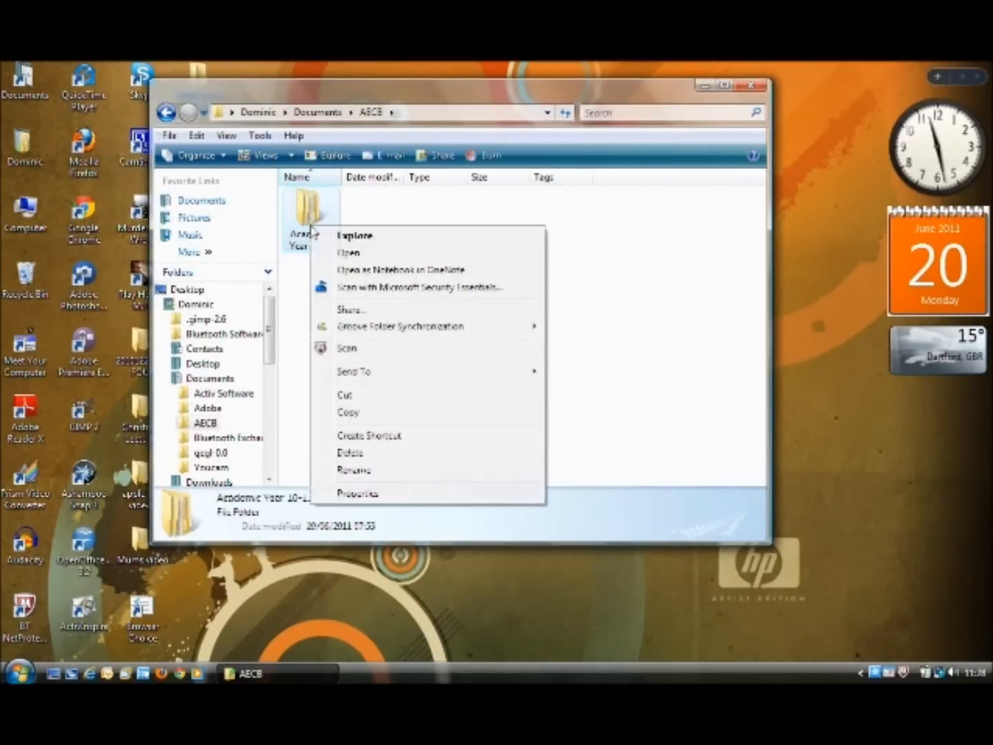
left_click(357, 238)
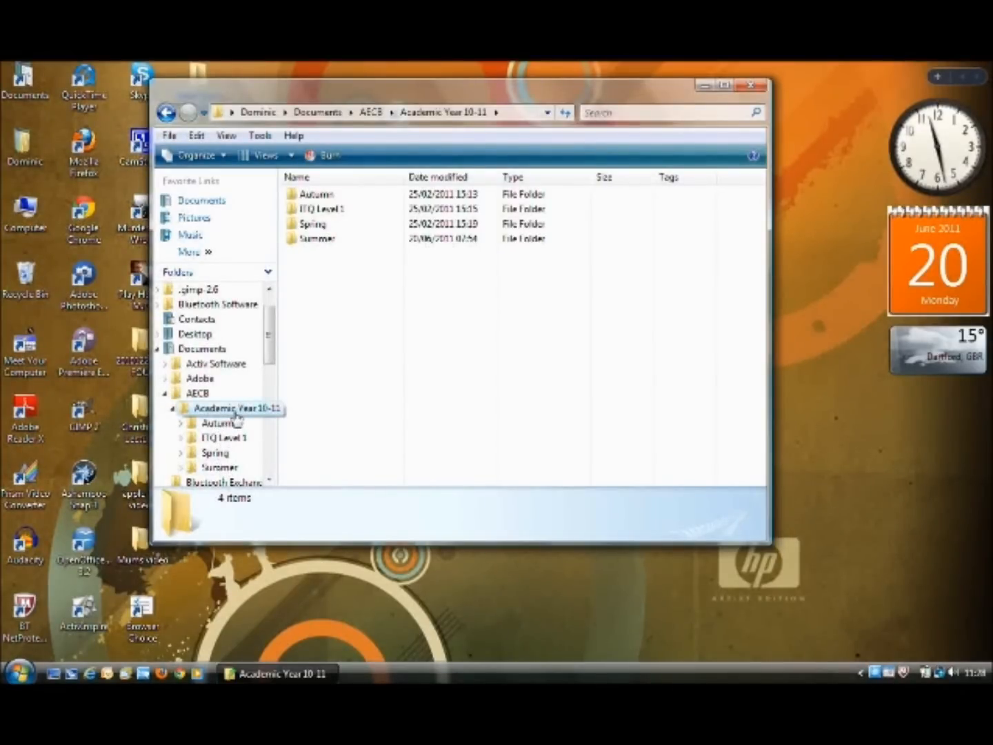
- Go through the Summer and Computing folders into the Intro. to Computers Extended folder
left_click(228, 472)
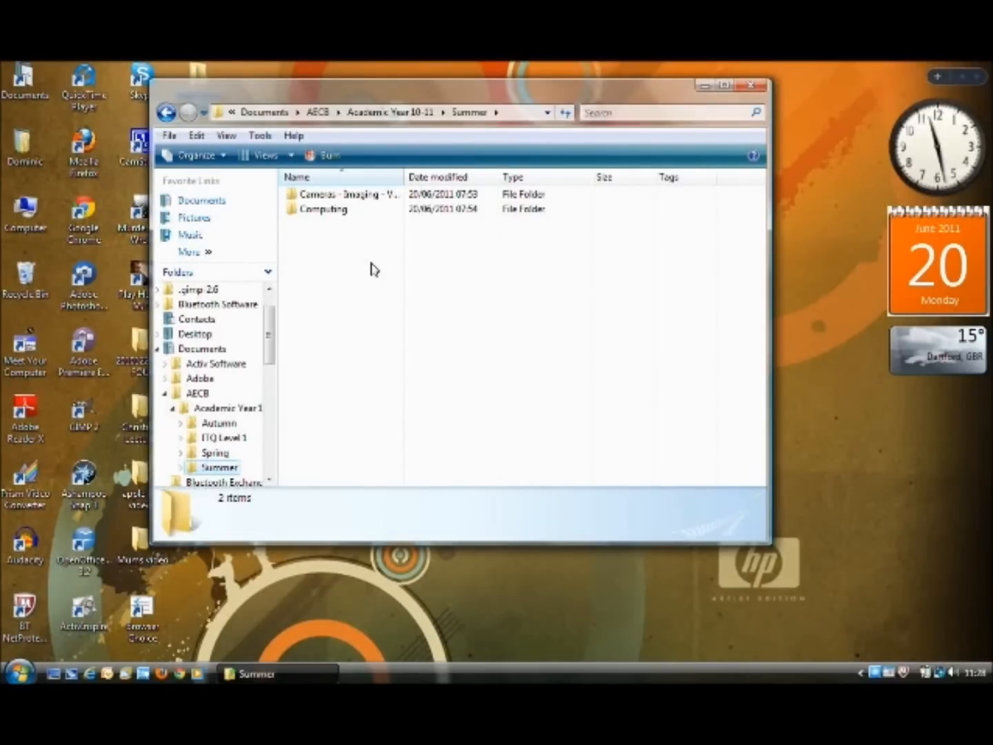
right_click(333, 216)
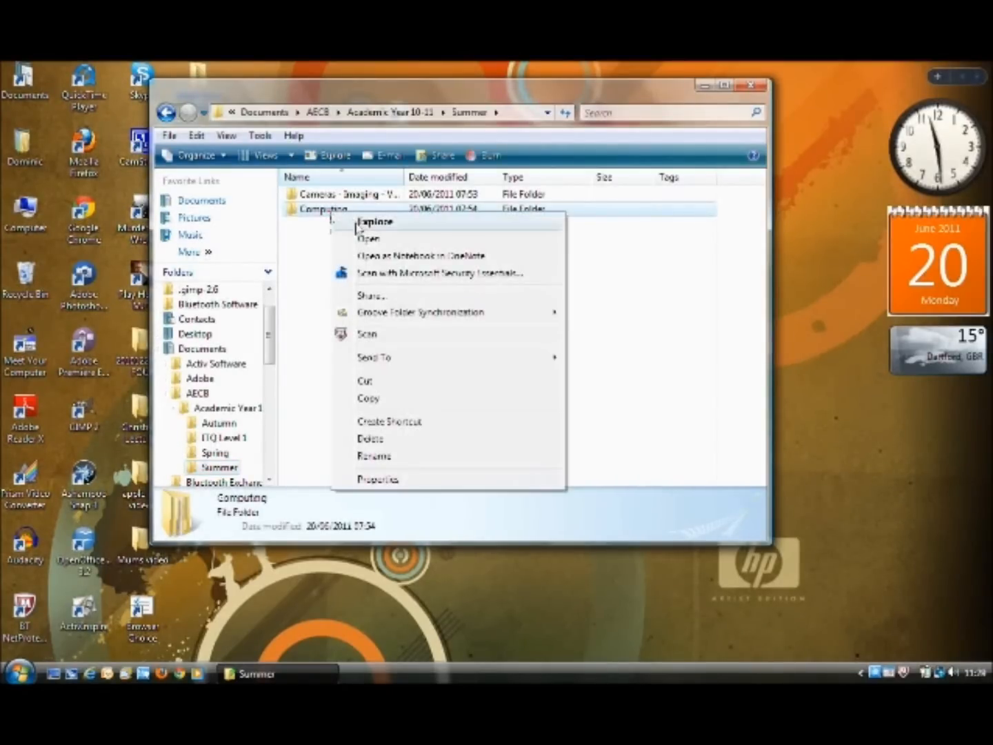
left_click(361, 224)
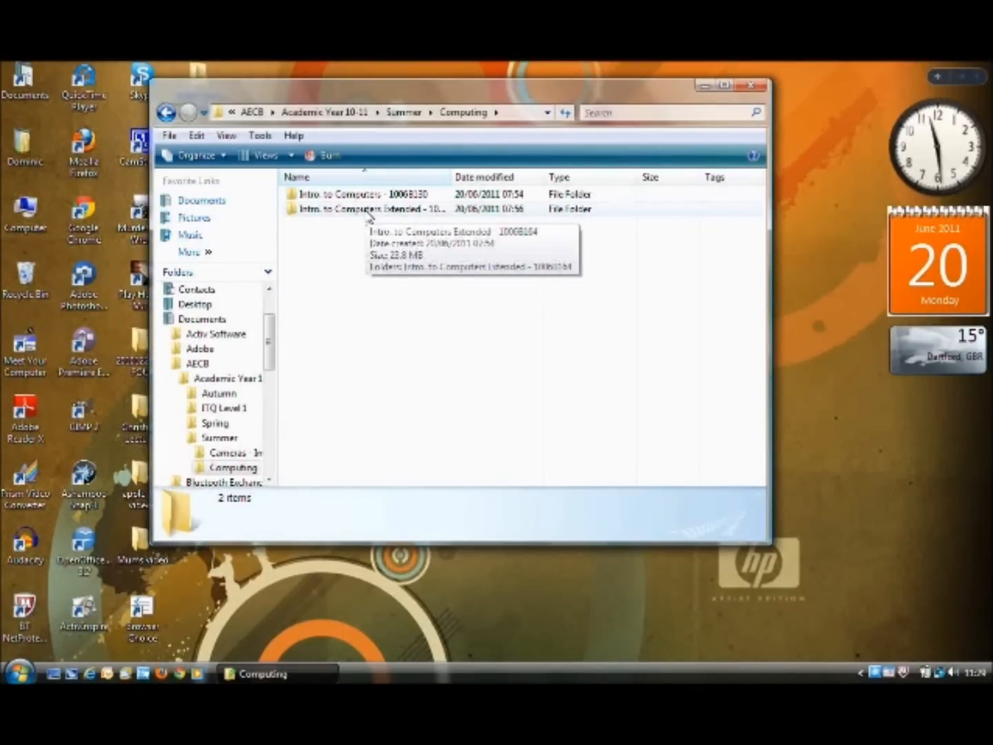
right_click(370, 214)
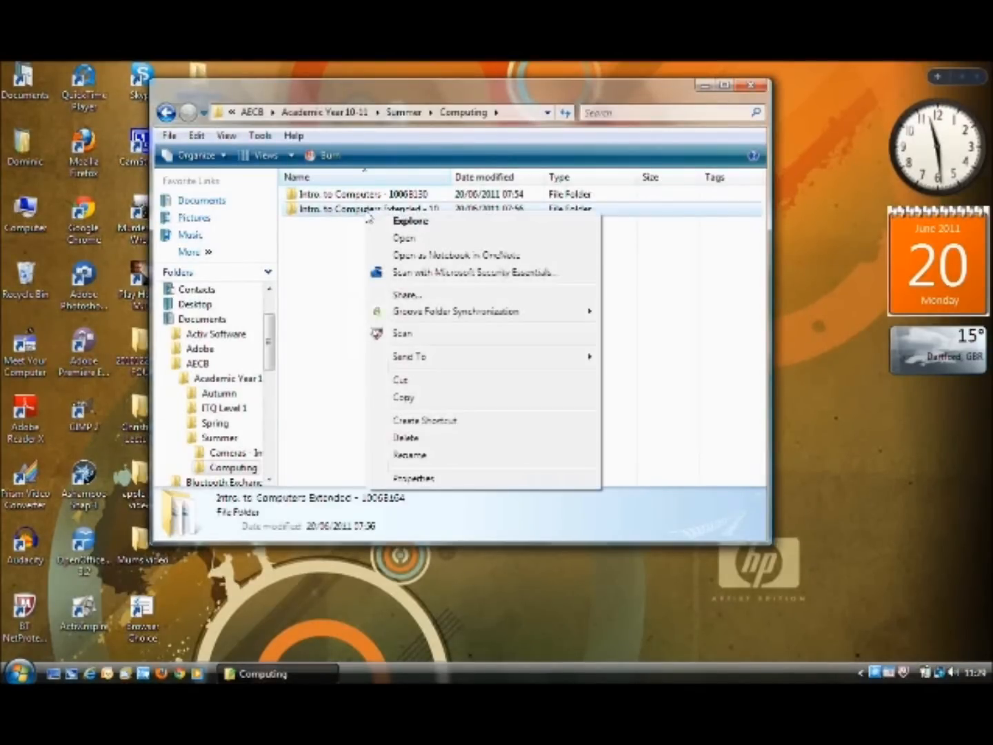
left_click(413, 222)
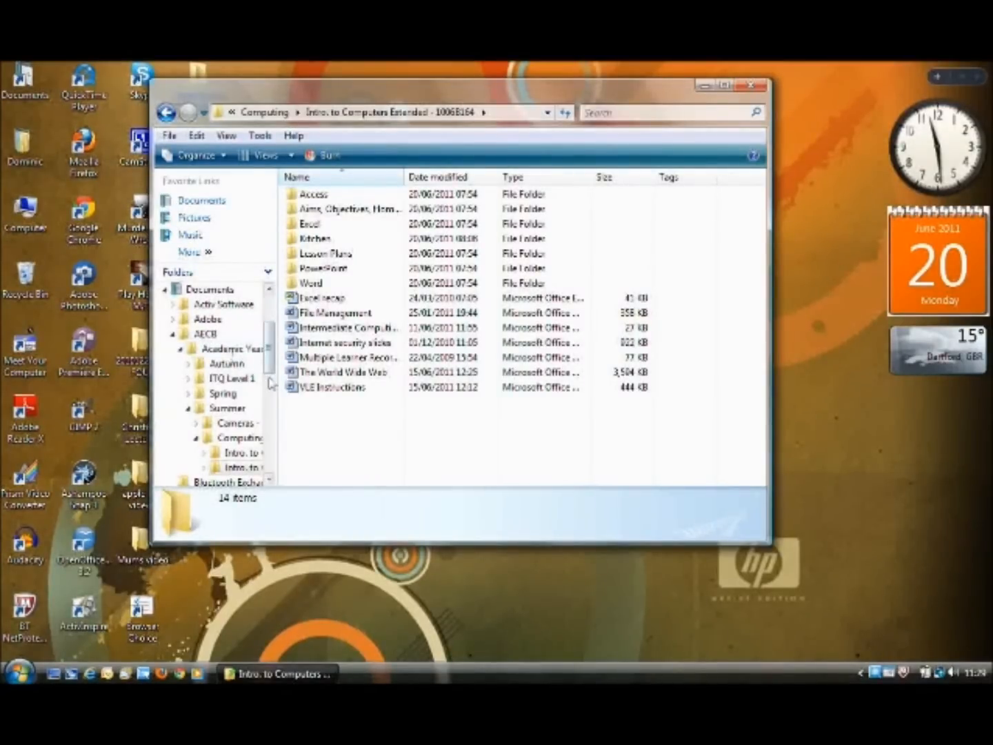
- Expand the Intro. to Computers Extended branch in the folder tree and open its Kitchen subfolder
left_click(205, 469)
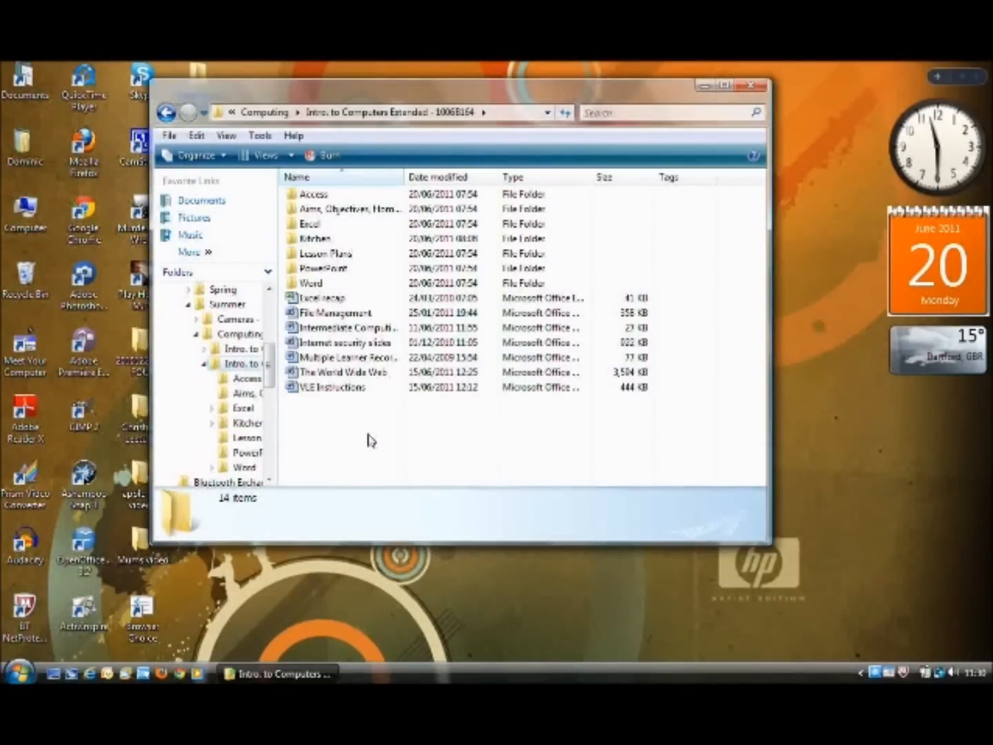
right_click(331, 239)
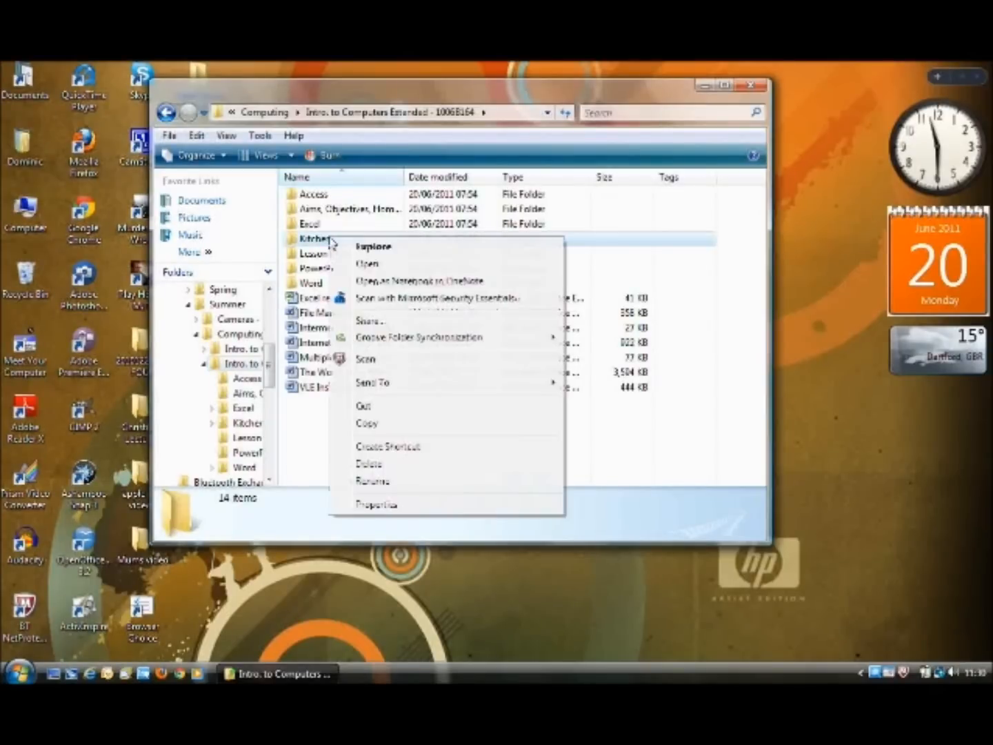
left_click(370, 251)
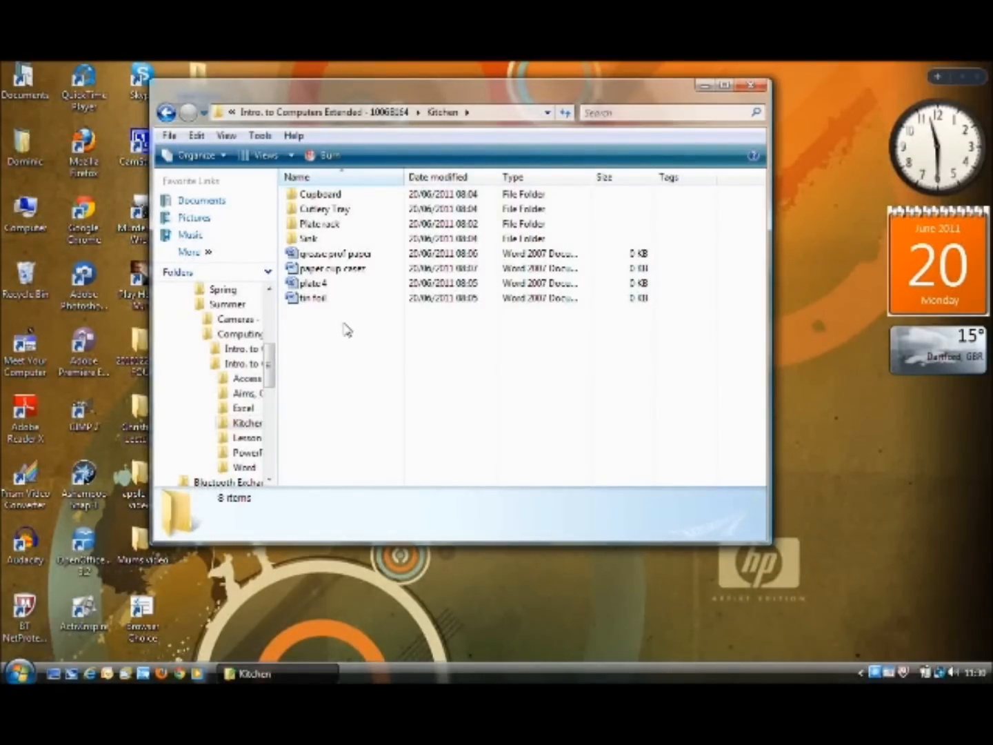
- Examine the contents of the Cupboard, Cutlery Tray and Plate rack folders, returning to Kitchen after each
right_click(321, 196)
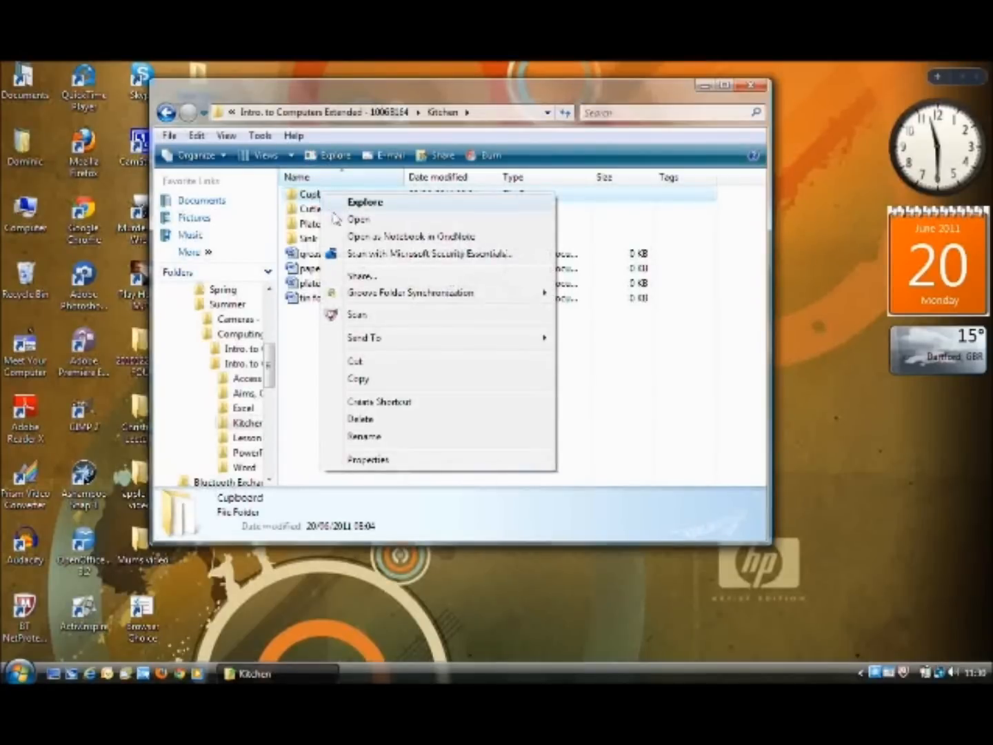
left_click(373, 203)
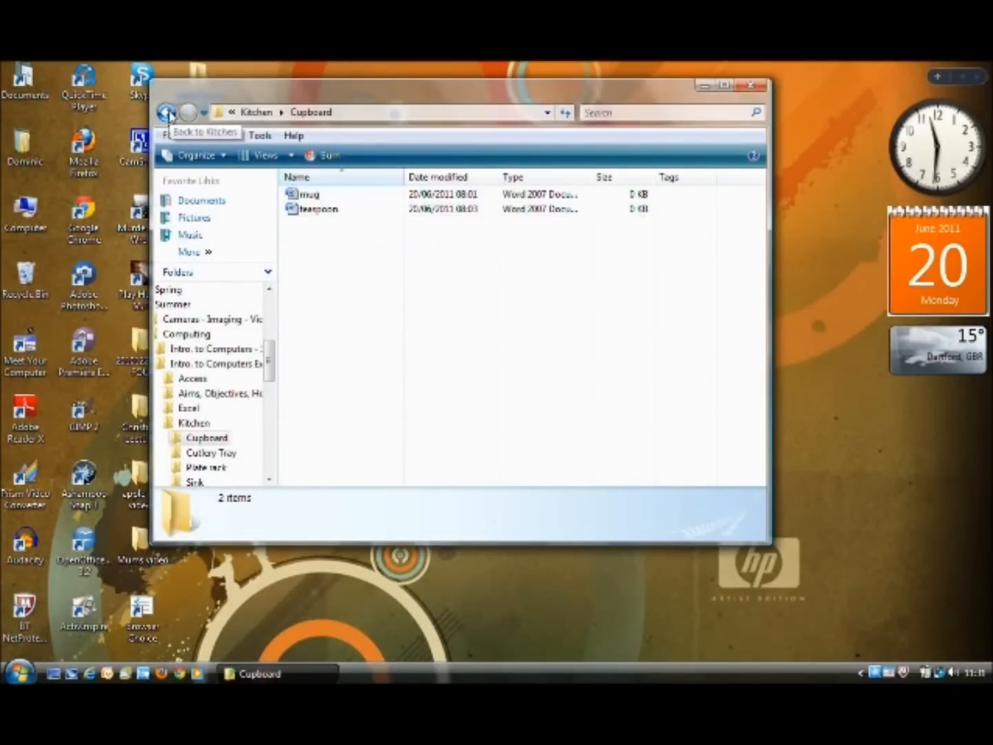
left_click(167, 112)
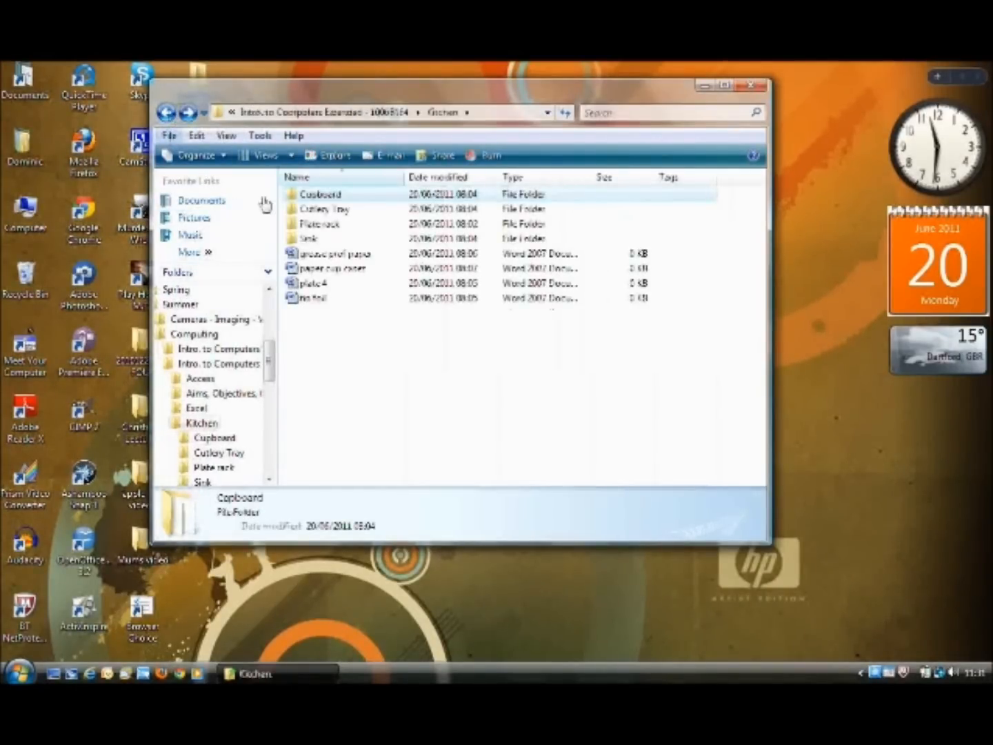
right_click(319, 210)
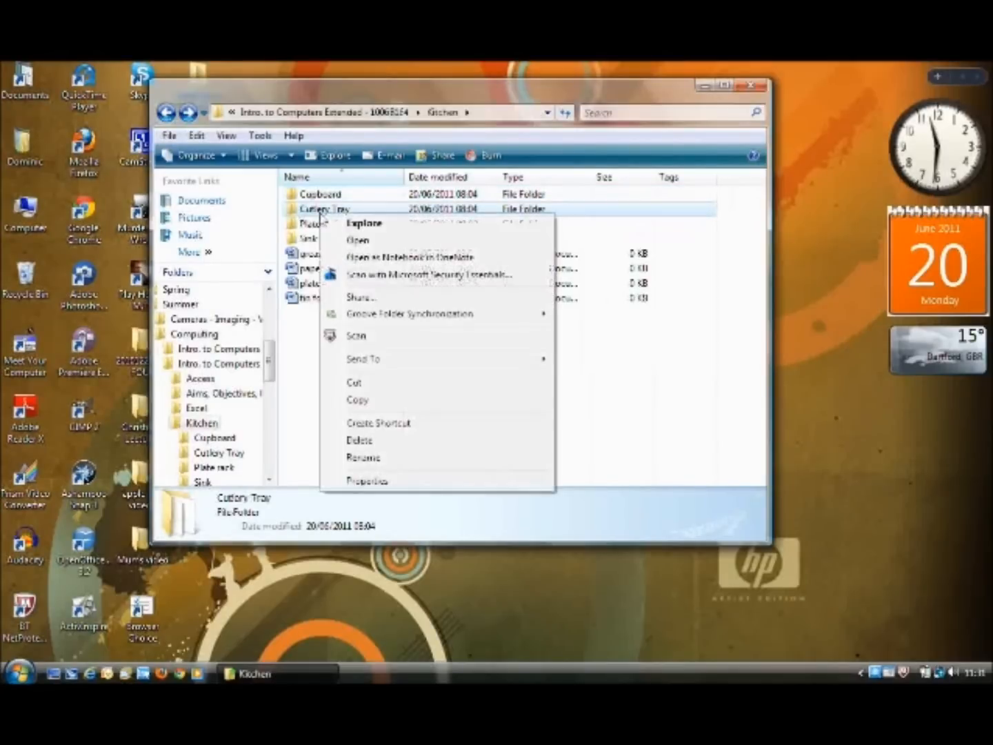
left_click(363, 220)
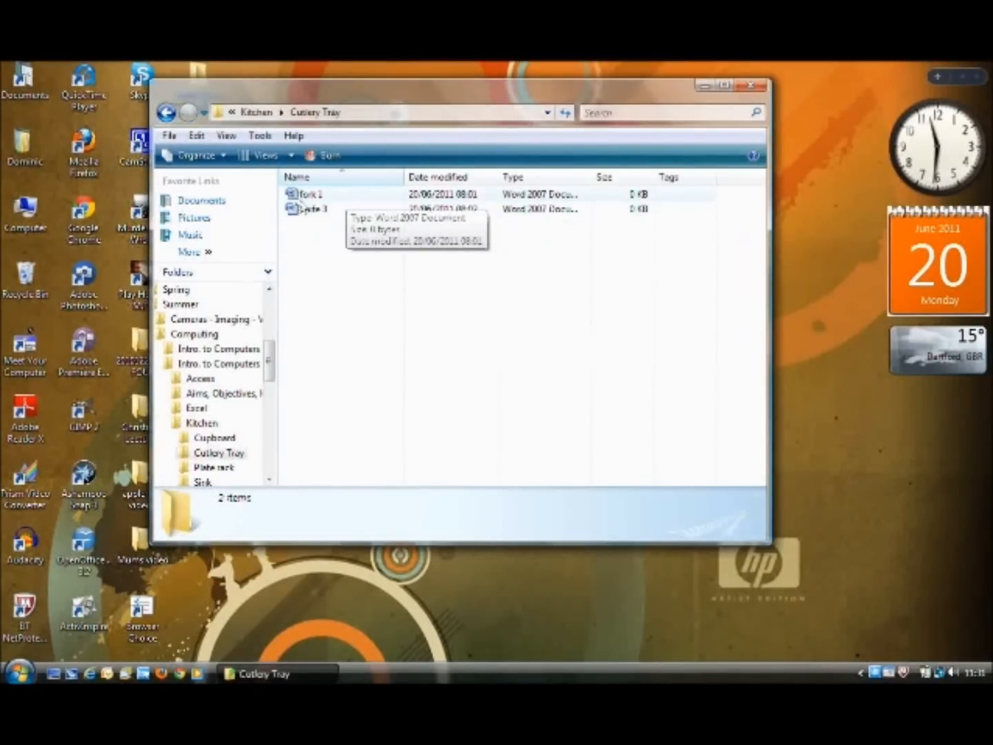
left_click(167, 113)
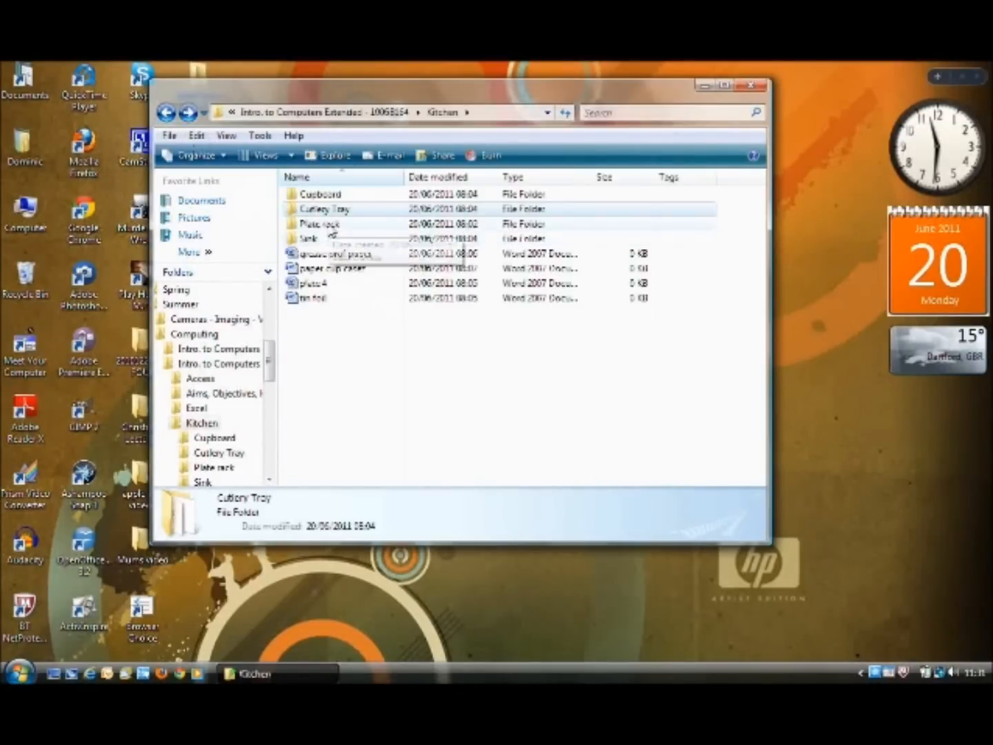
right_click(330, 227)
left_click(373, 235)
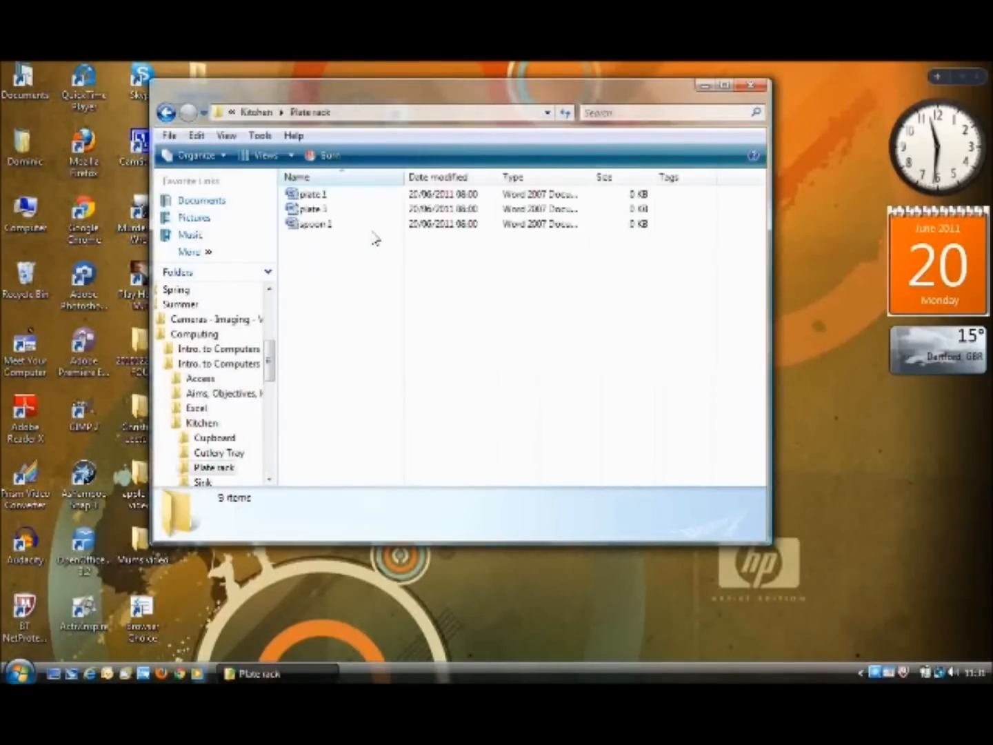
left_click(166, 112)
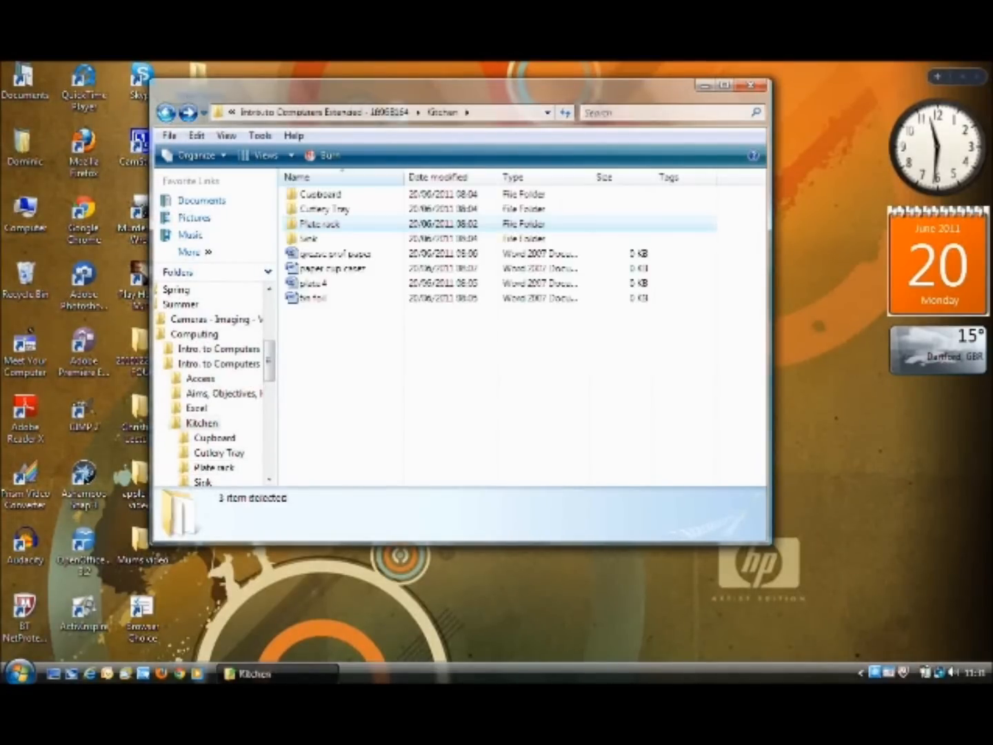
- Open the Sink folder inside Kitchen and select the cup document
left_click(310, 238)
right_click(310, 239)
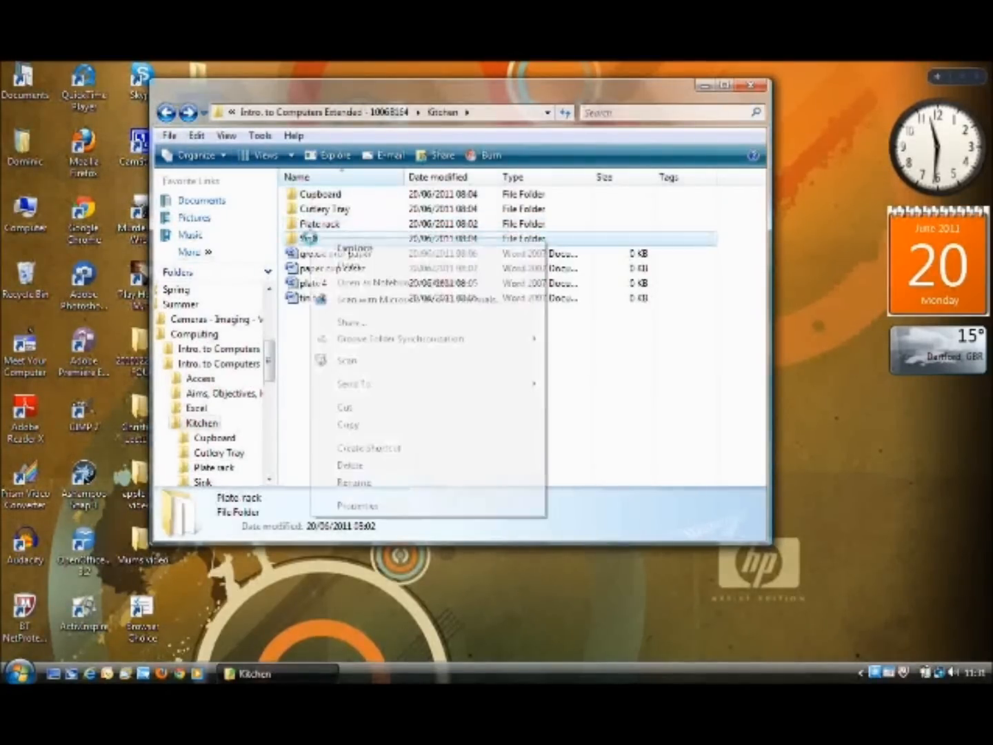
left_click(356, 250)
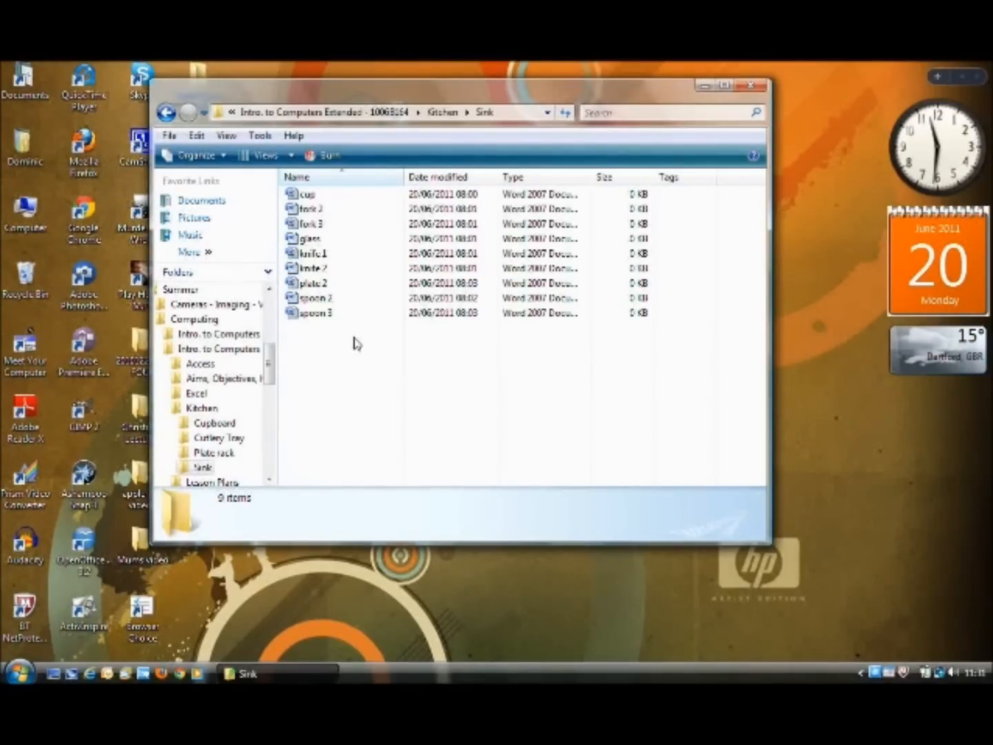
left_click(322, 196)
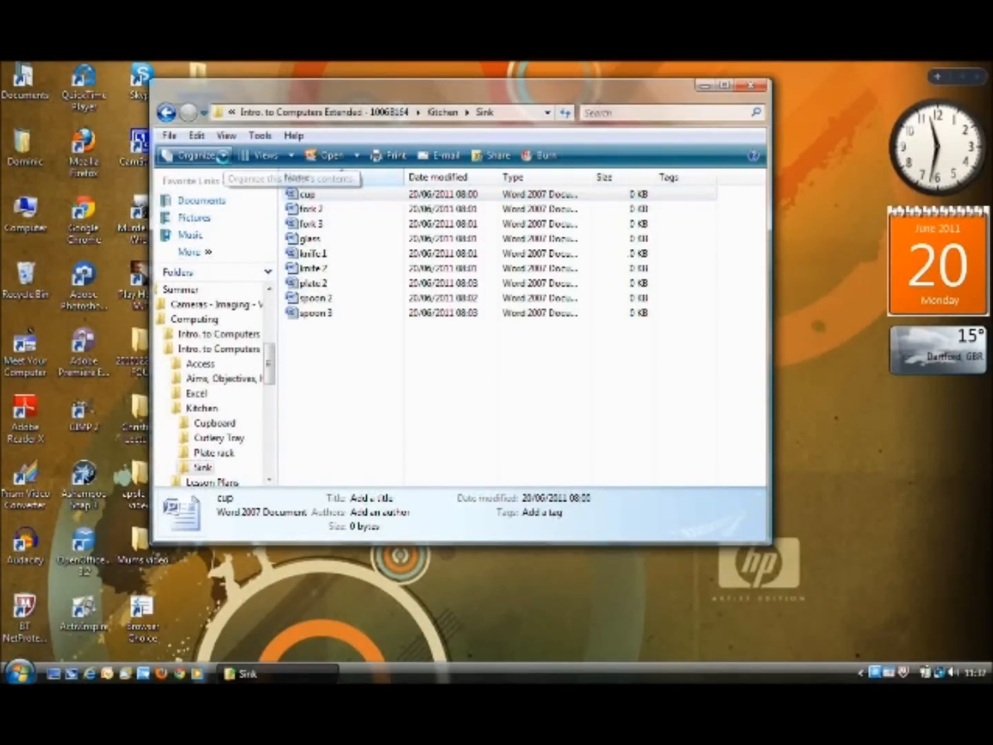
- Hide the menu bar in the folder window's layout
left_click(225, 164)
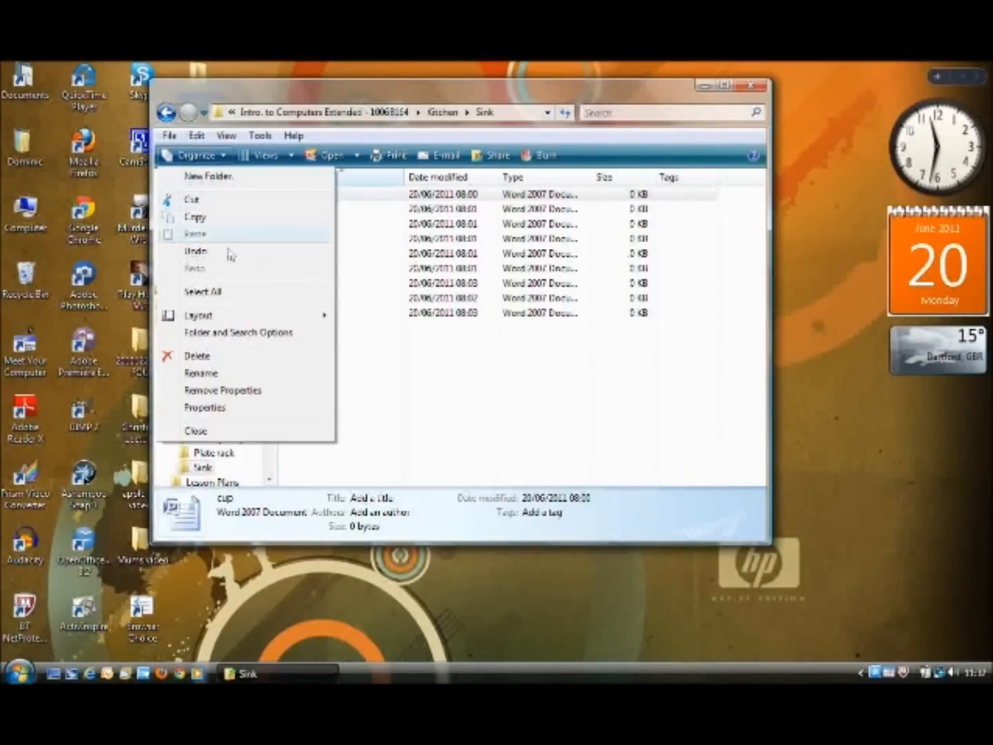
left_click(225, 160)
left_click(225, 160)
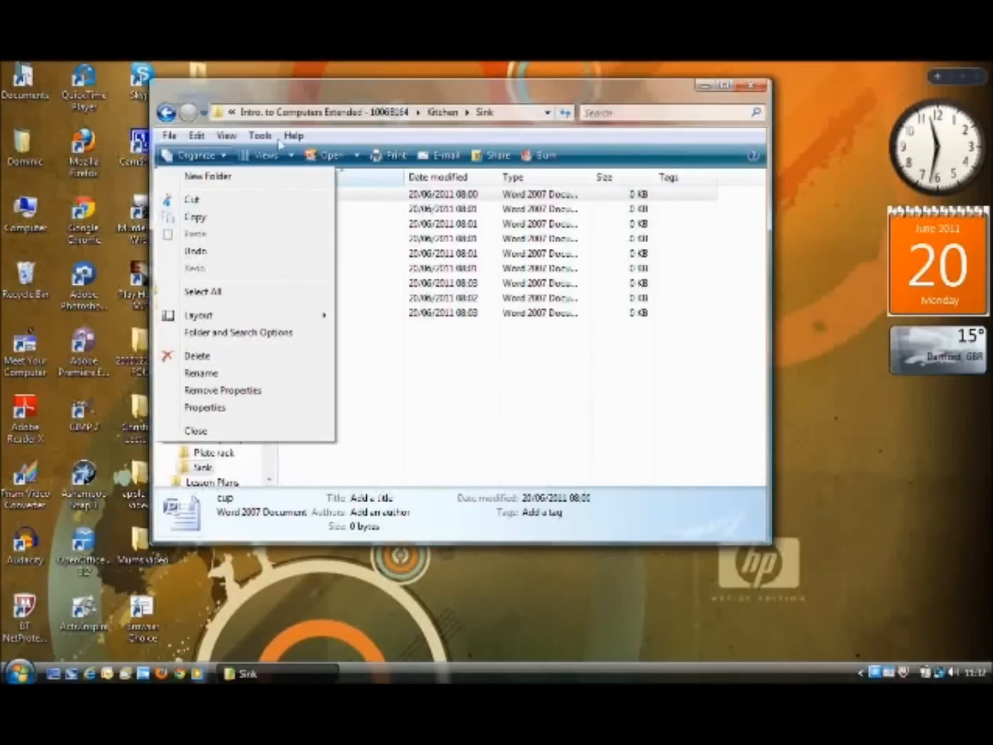
left_click(327, 140)
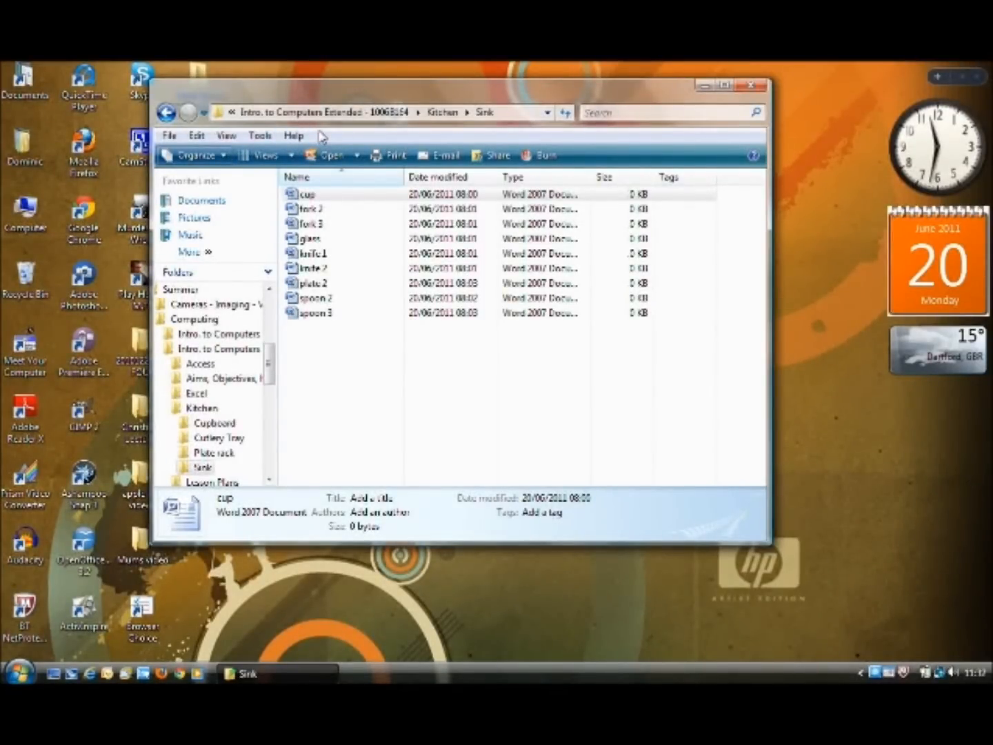
left_click(224, 161)
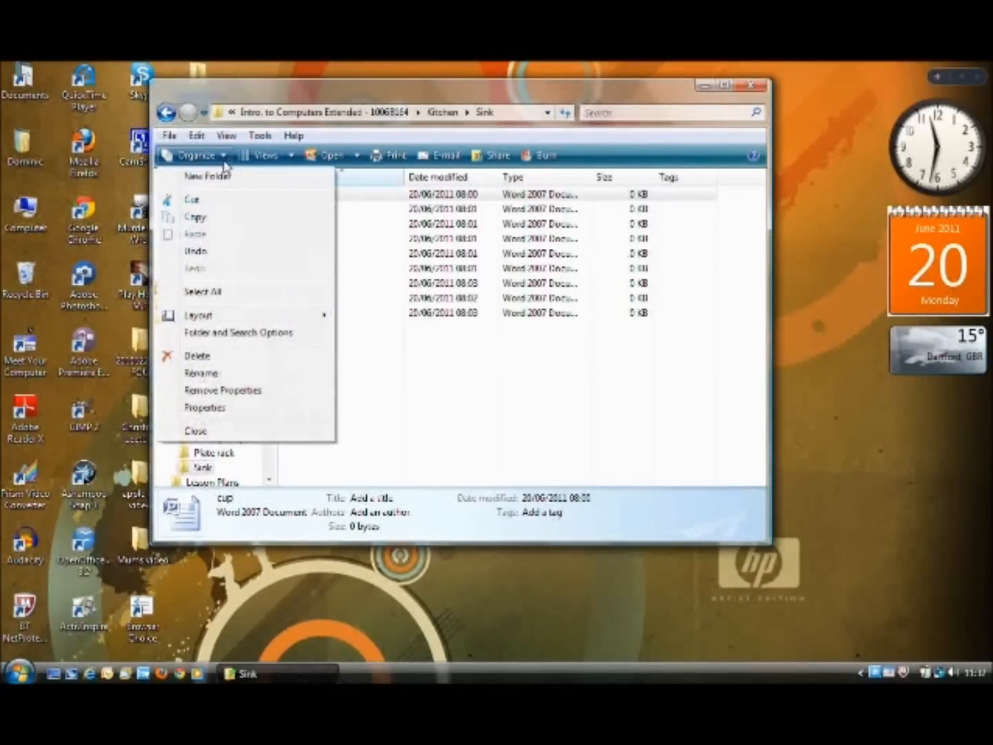
mouse_move(294, 318)
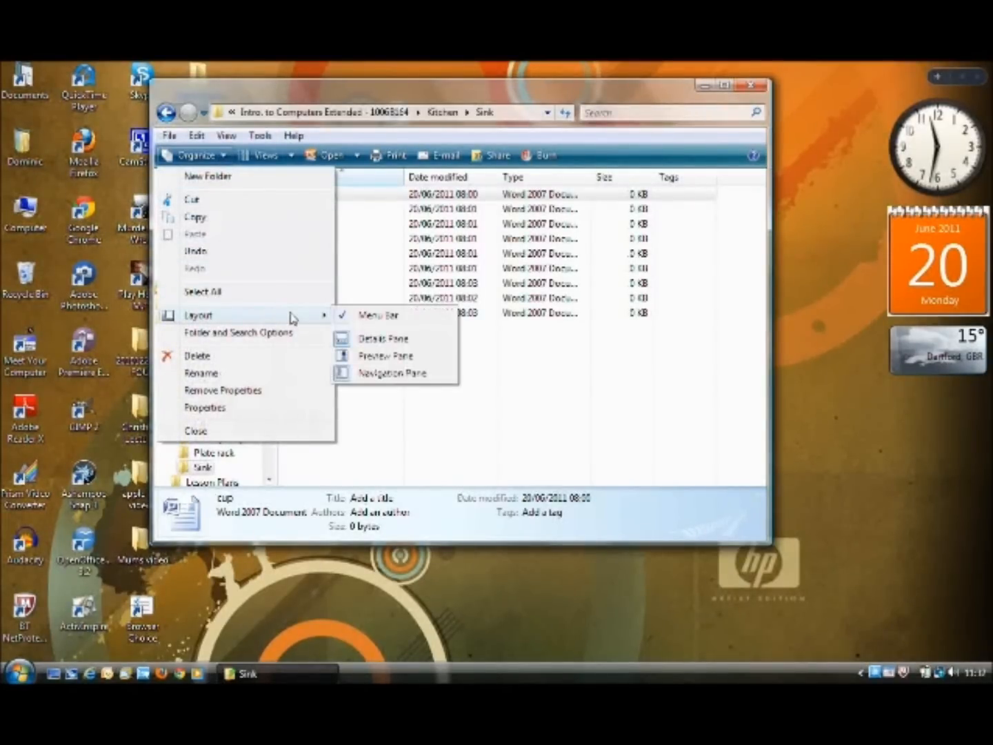
left_click(375, 318)
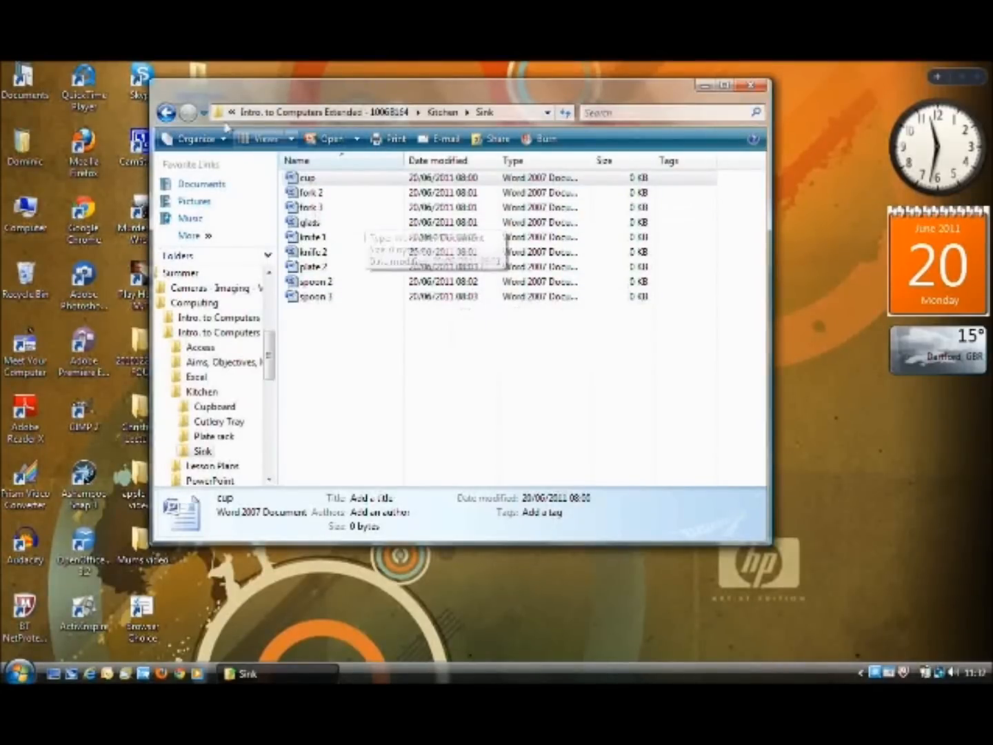
- Move the cup document from Sink into Kitchen's Cupboard folder by cutting and pasting it
left_click(222, 138)
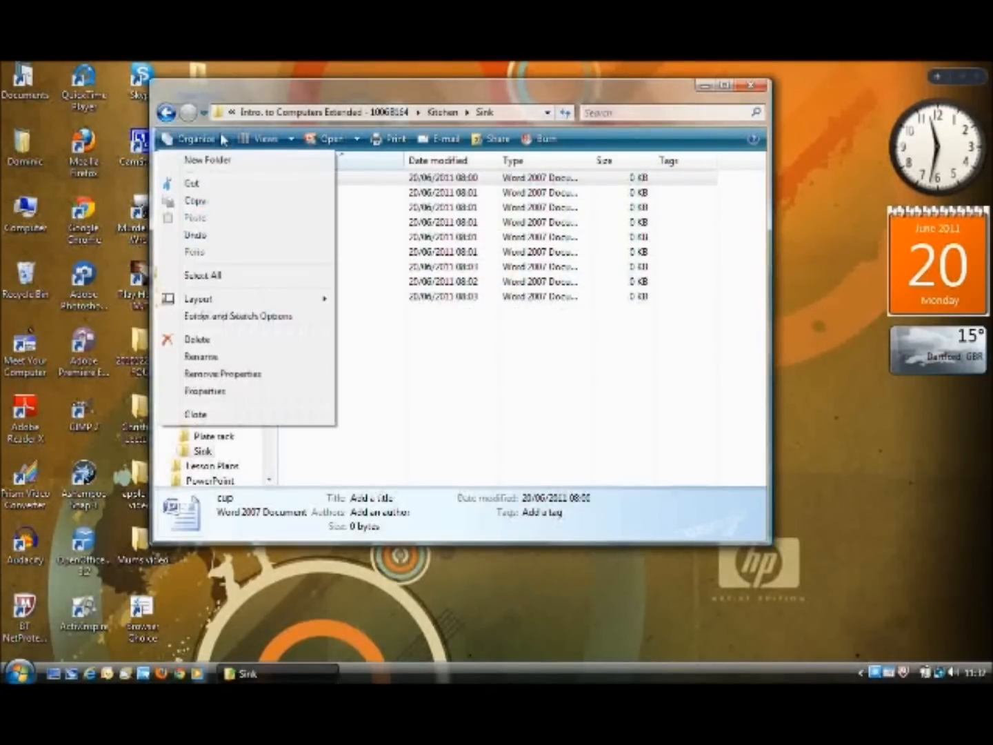
left_click(218, 182)
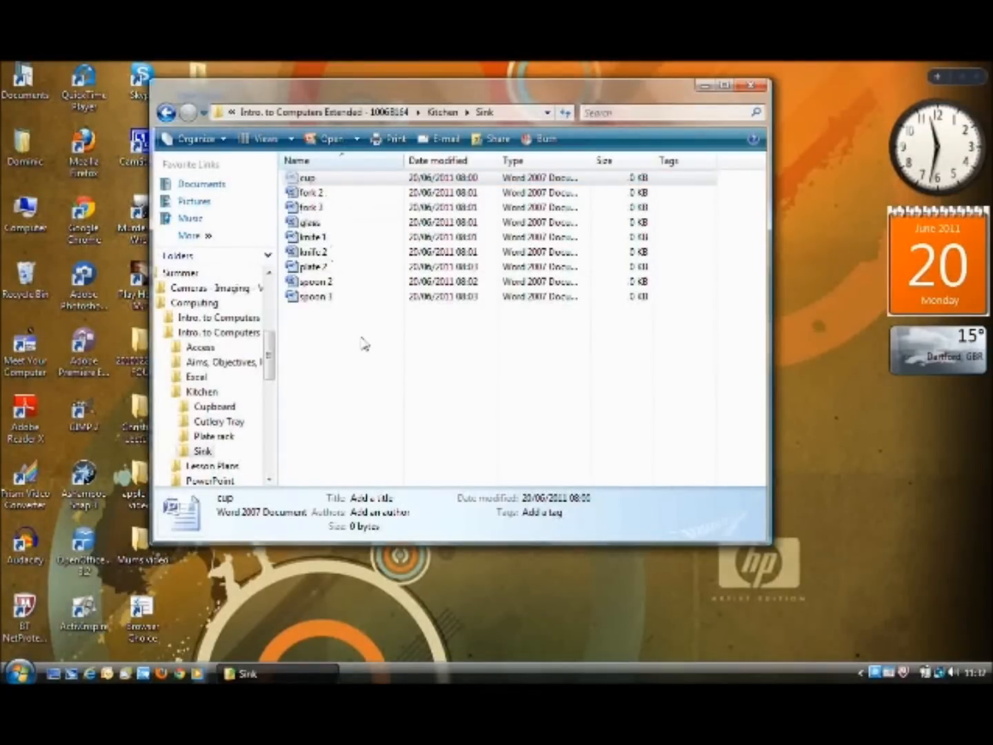
left_click(164, 113)
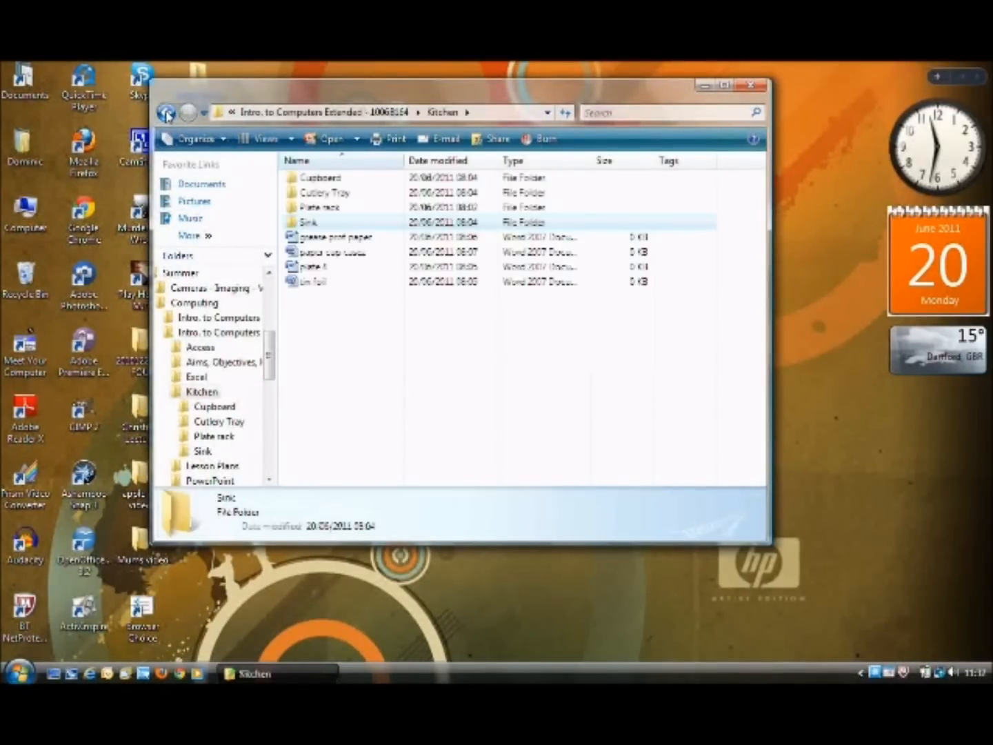
left_click(314, 179)
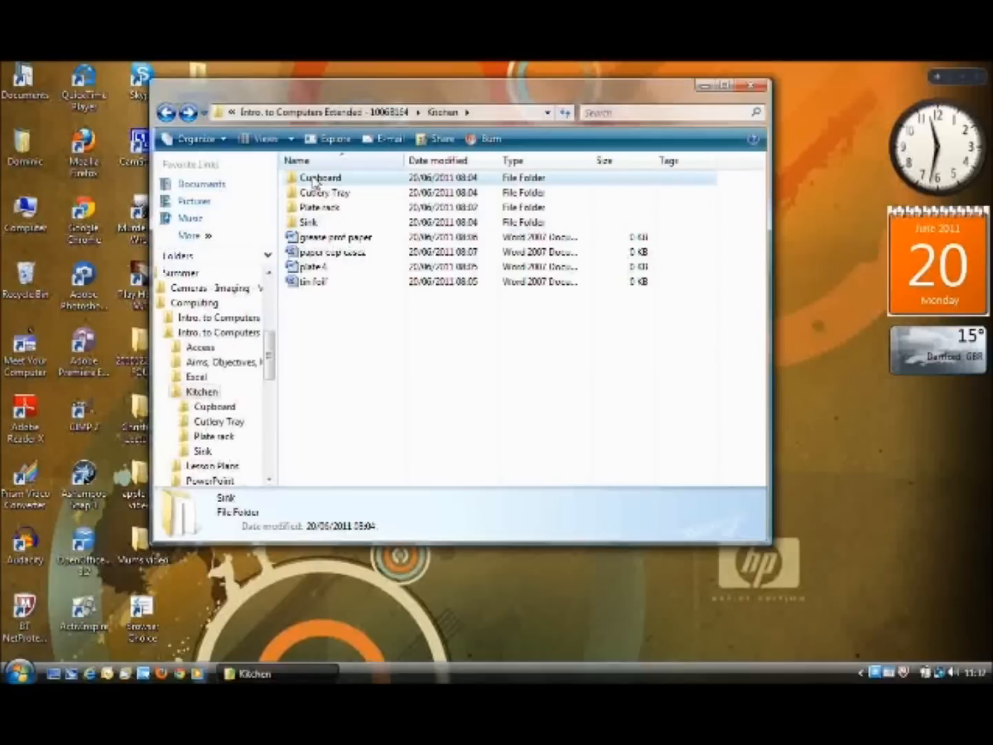
left_click(313, 179)
left_click(351, 323)
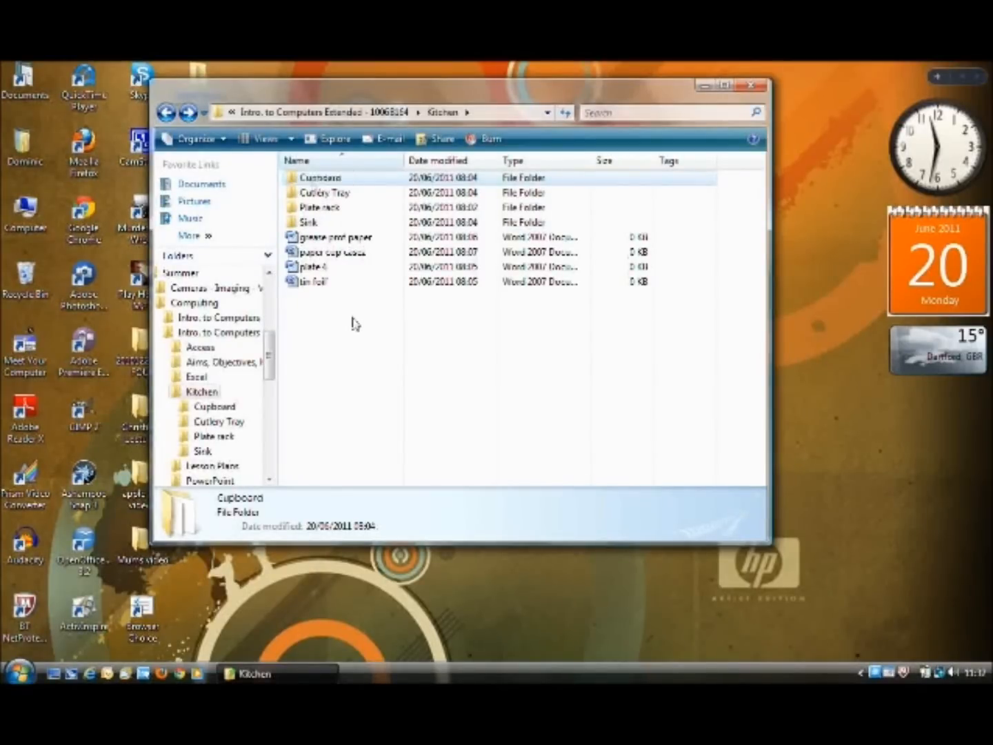
right_click(312, 178)
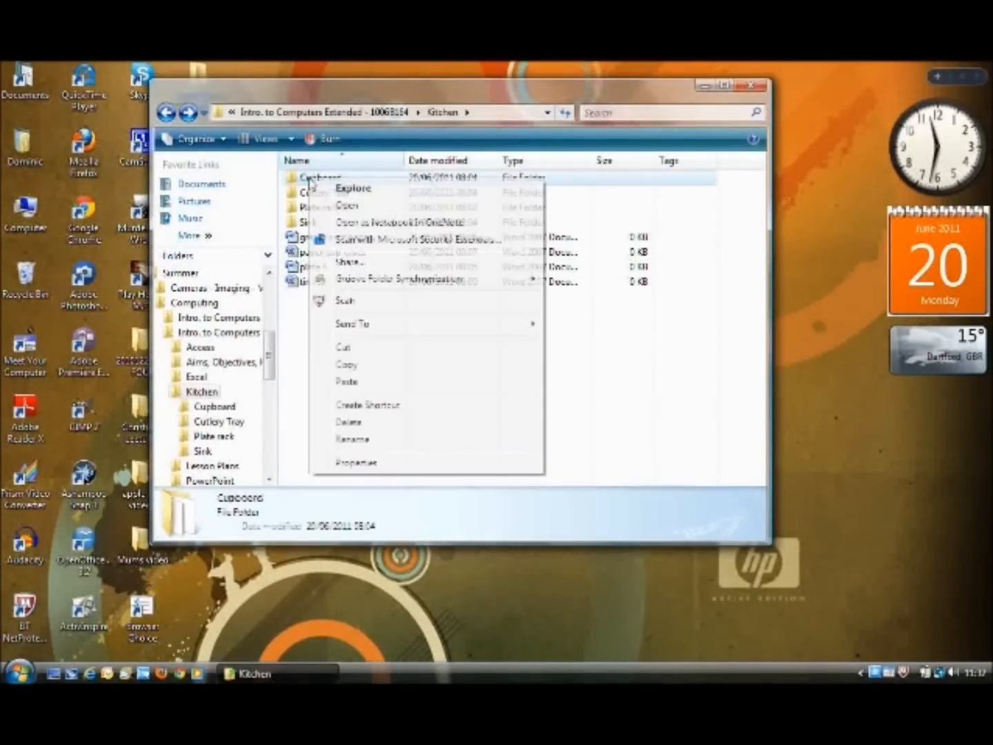
left_click(353, 196)
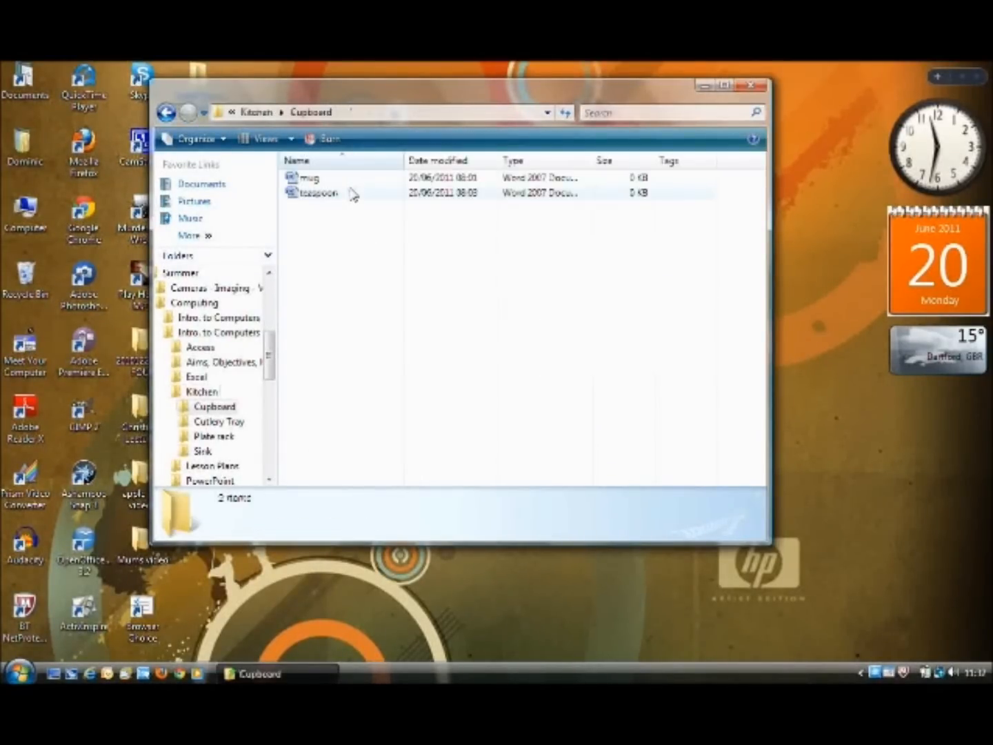
left_click(194, 140)
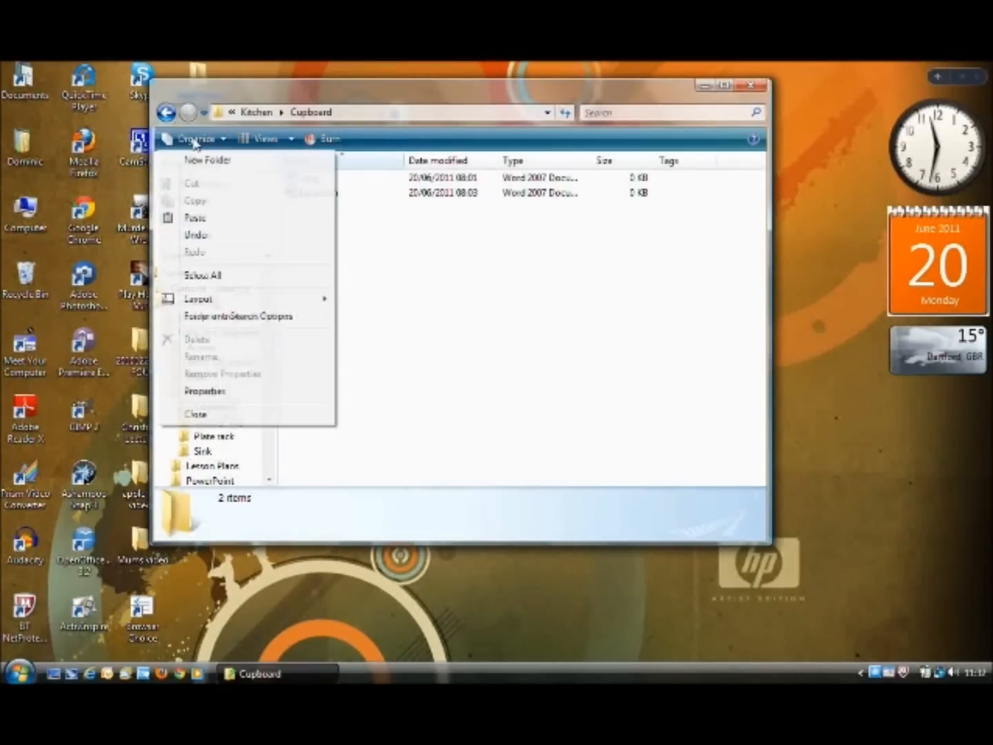
left_click(196, 218)
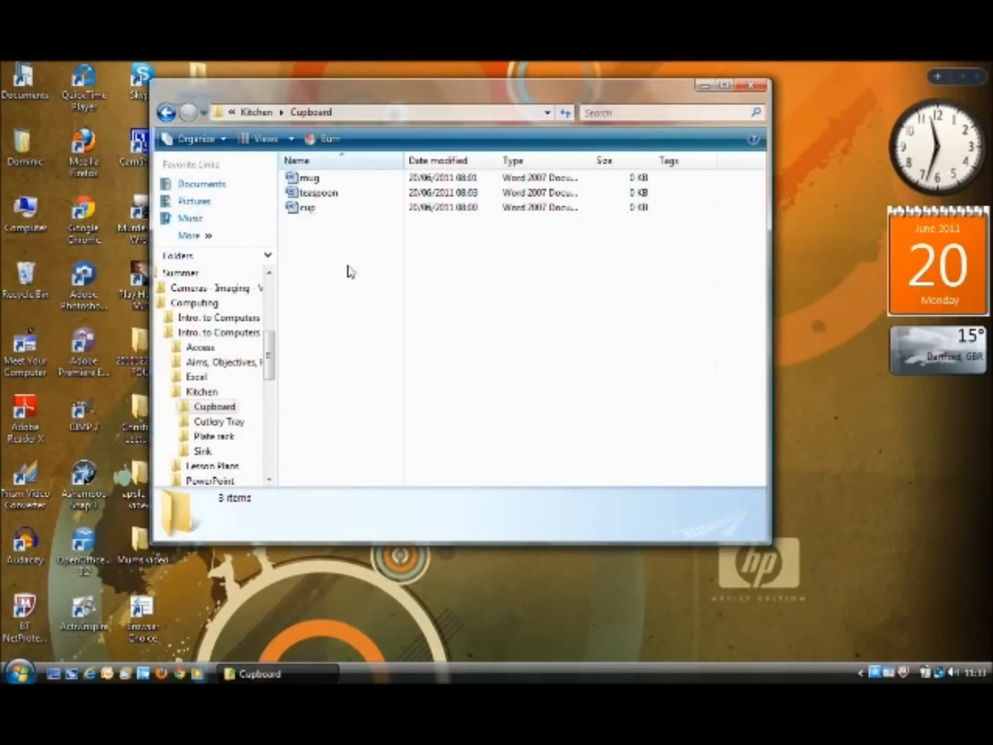
- Cut the teaspoon document from Cupboard and paste it into Kitchen's Cutlery Tray folder
double_click(331, 194)
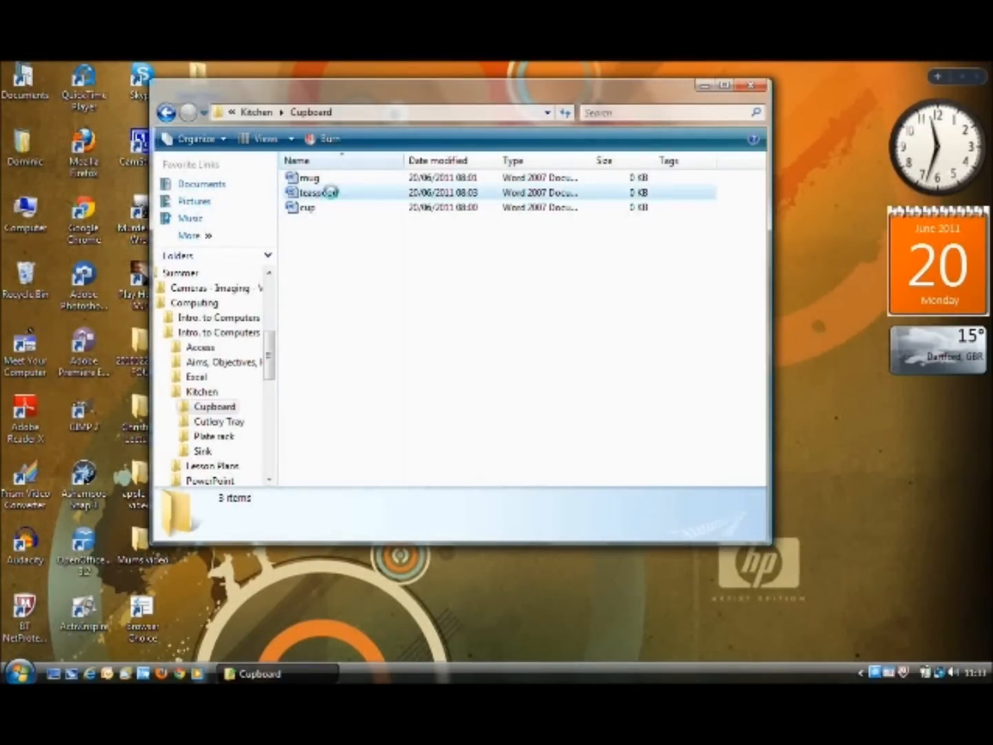
left_click(217, 141)
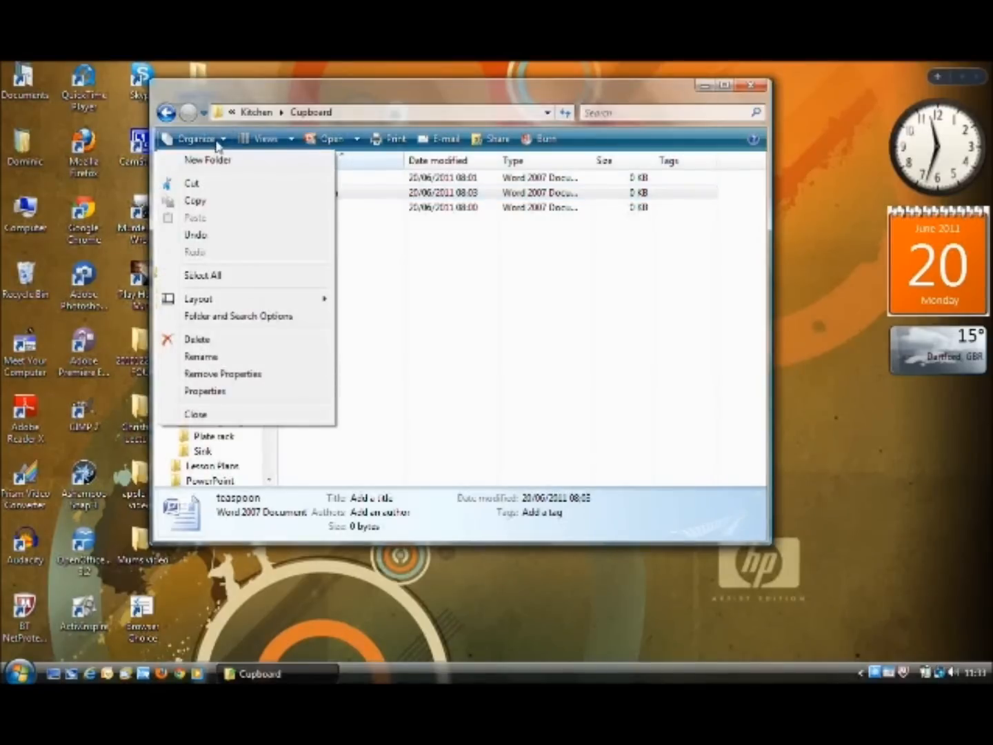
left_click(208, 185)
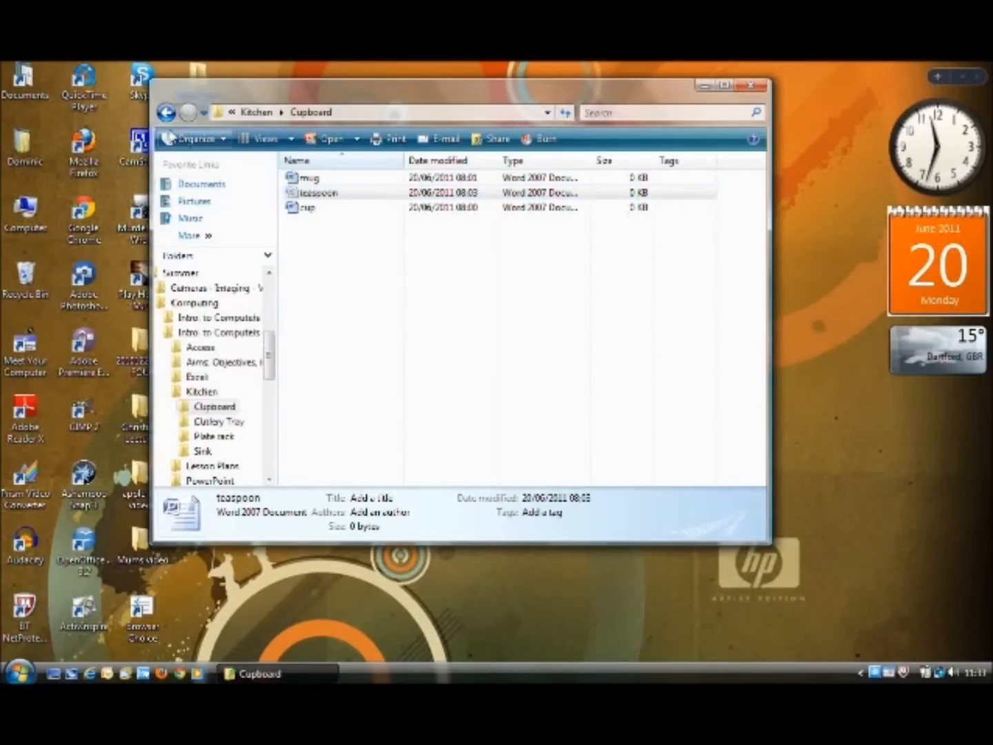
left_click(165, 113)
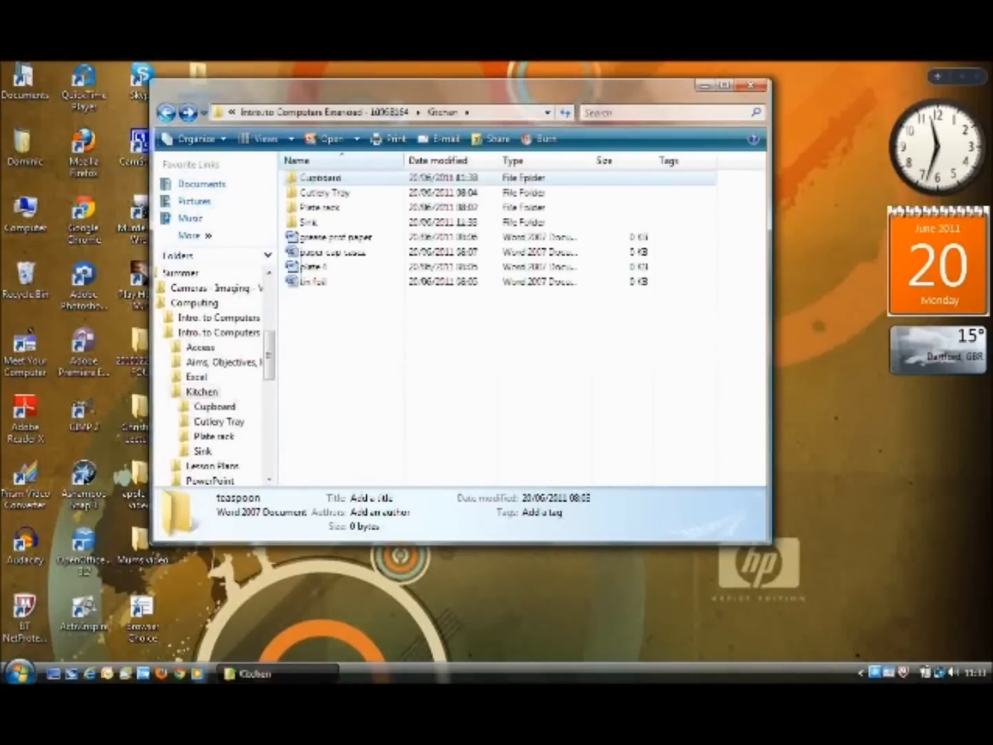
left_click(345, 194)
left_click(345, 194)
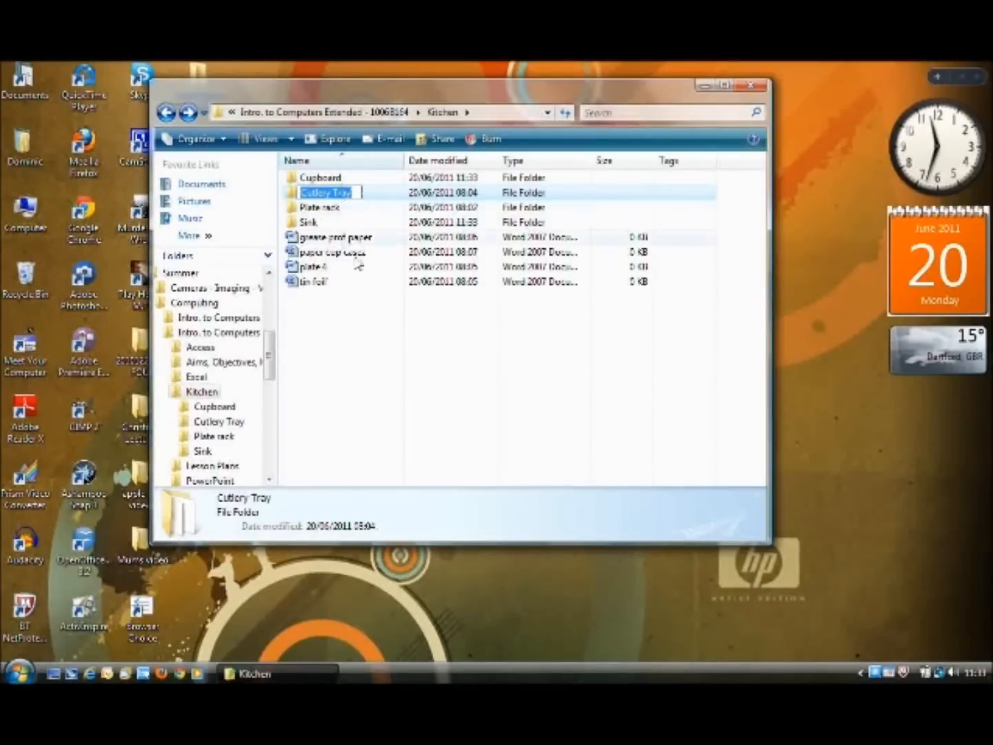
left_click(339, 297)
right_click(344, 193)
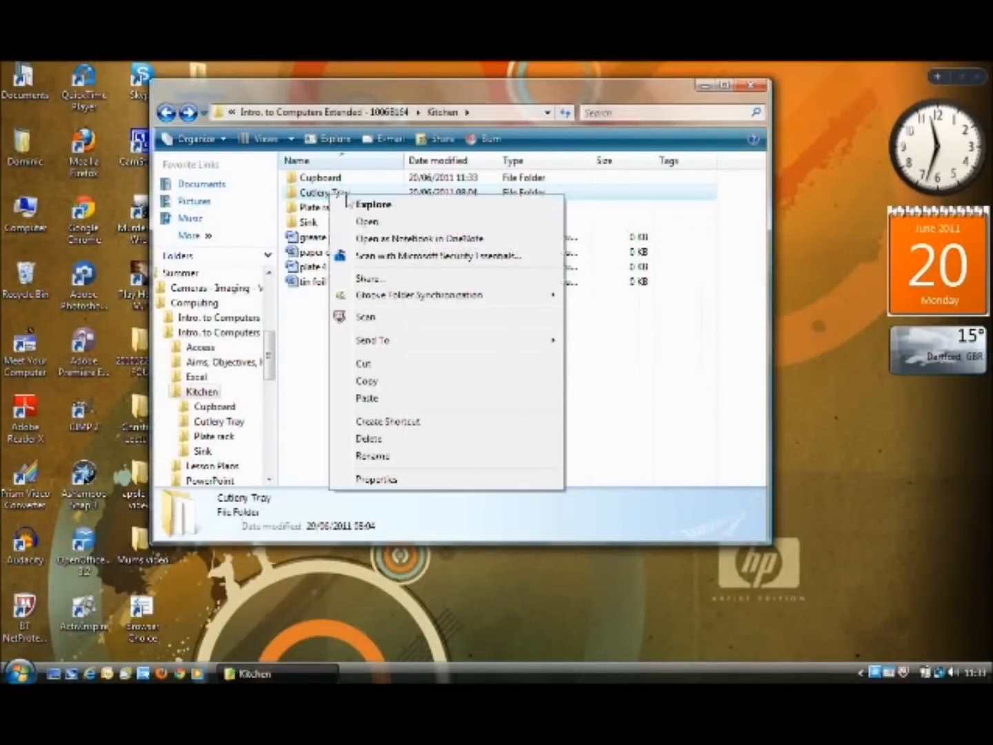
left_click(373, 204)
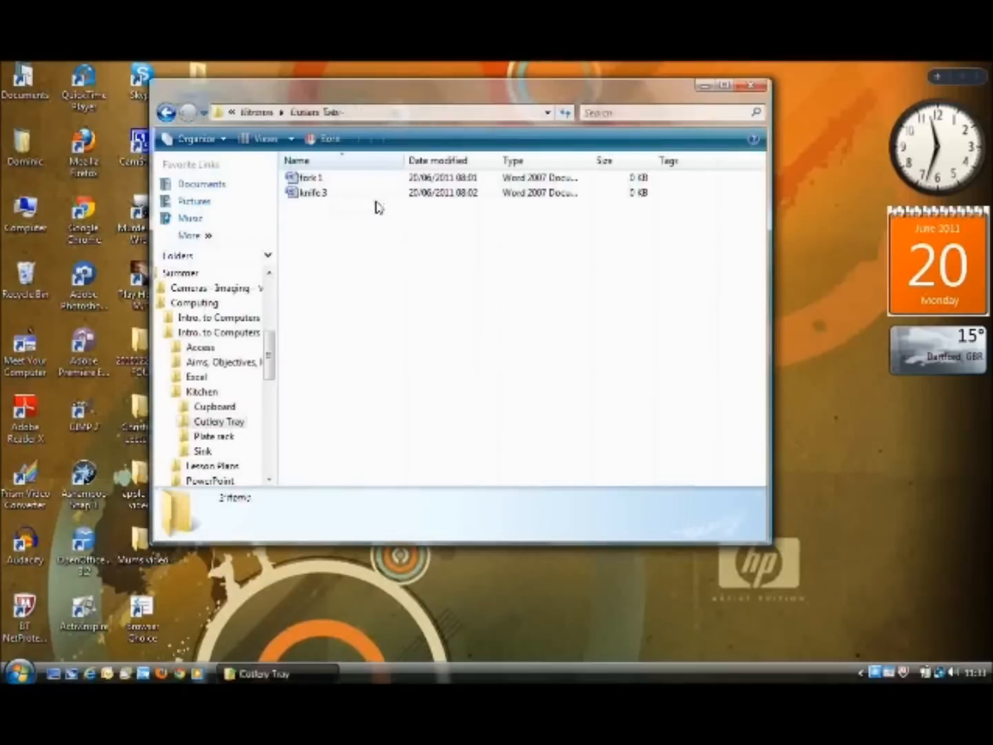
left_click(218, 141)
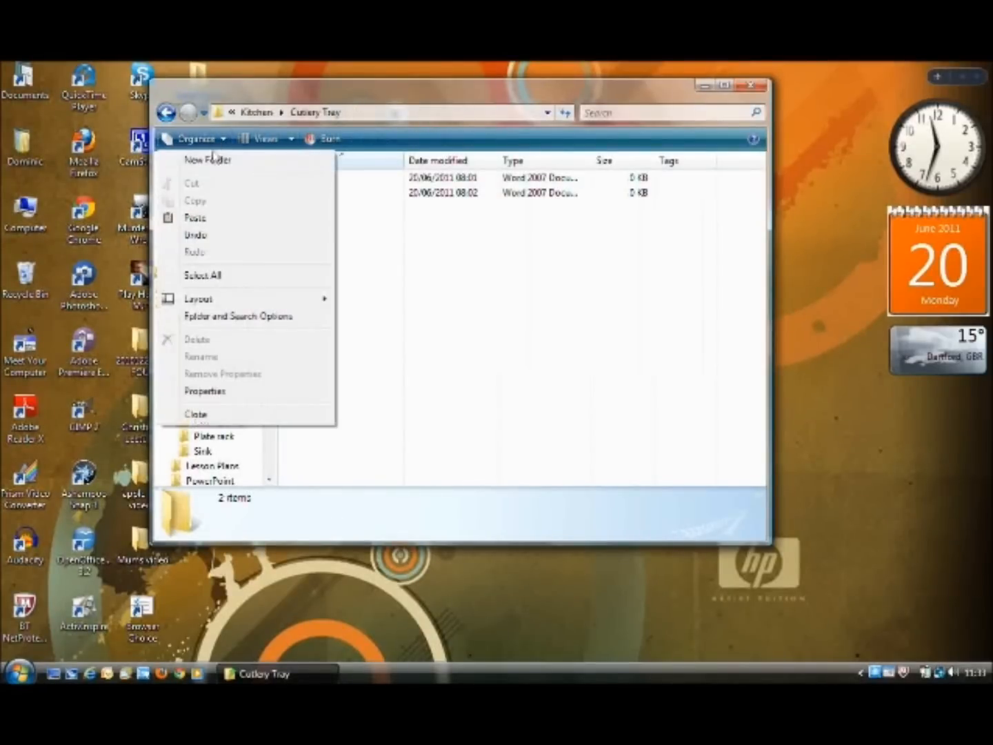
left_click(221, 220)
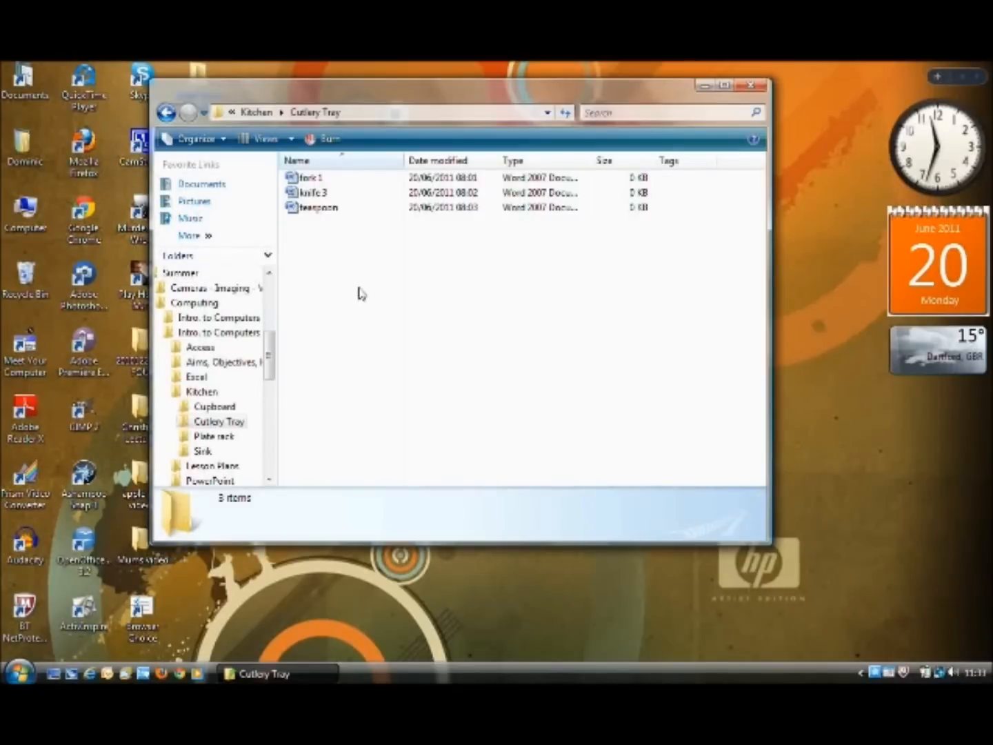
- Return through Kitchen to the Sink folder and move its glass document into Cupboard
left_click(170, 113)
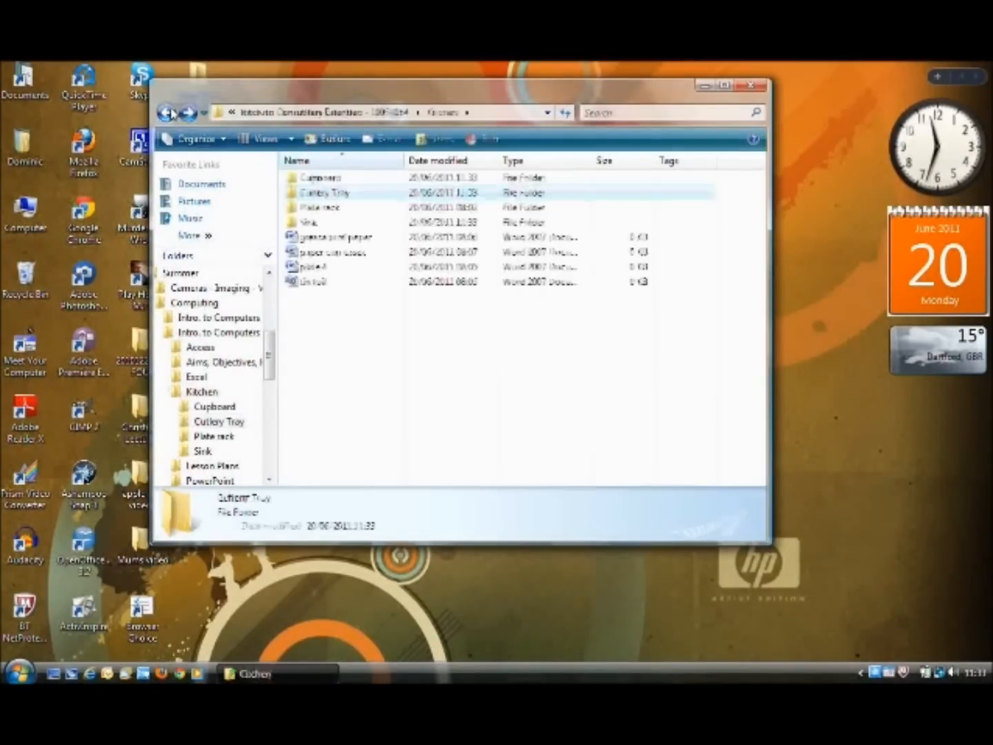
double_click(308, 223)
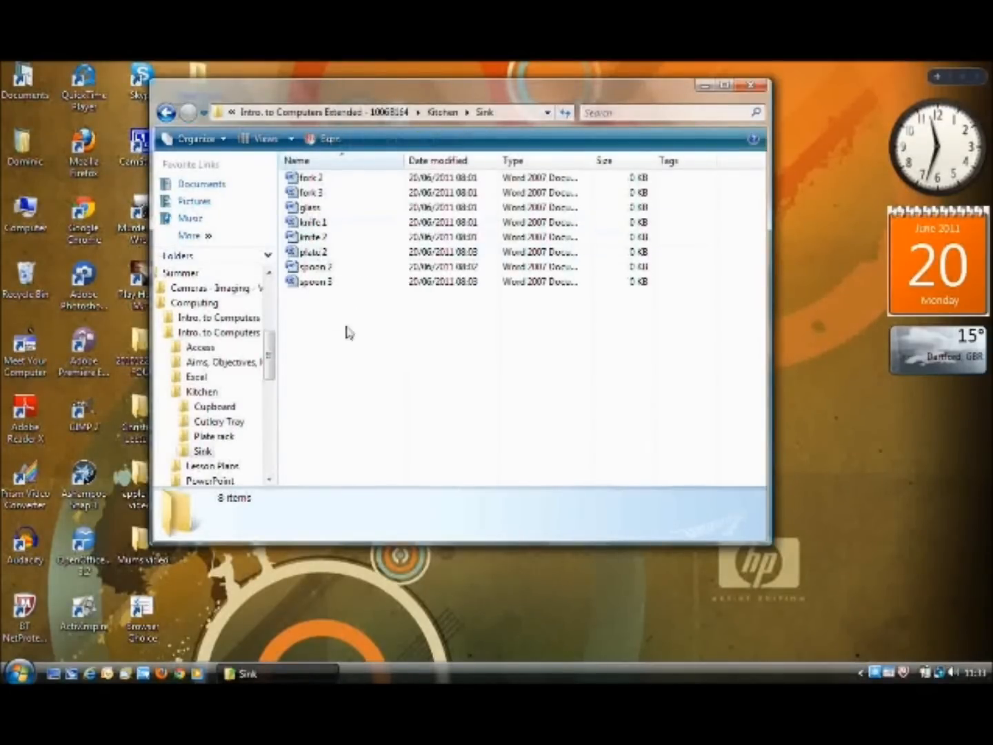
left_click(314, 208)
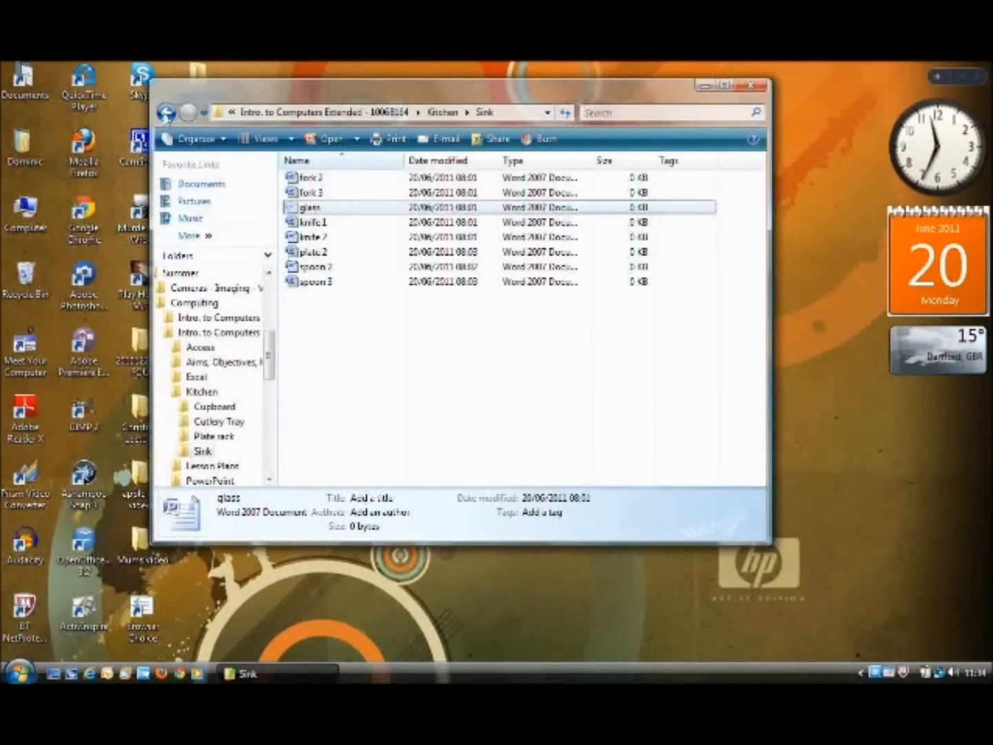
left_click(167, 113)
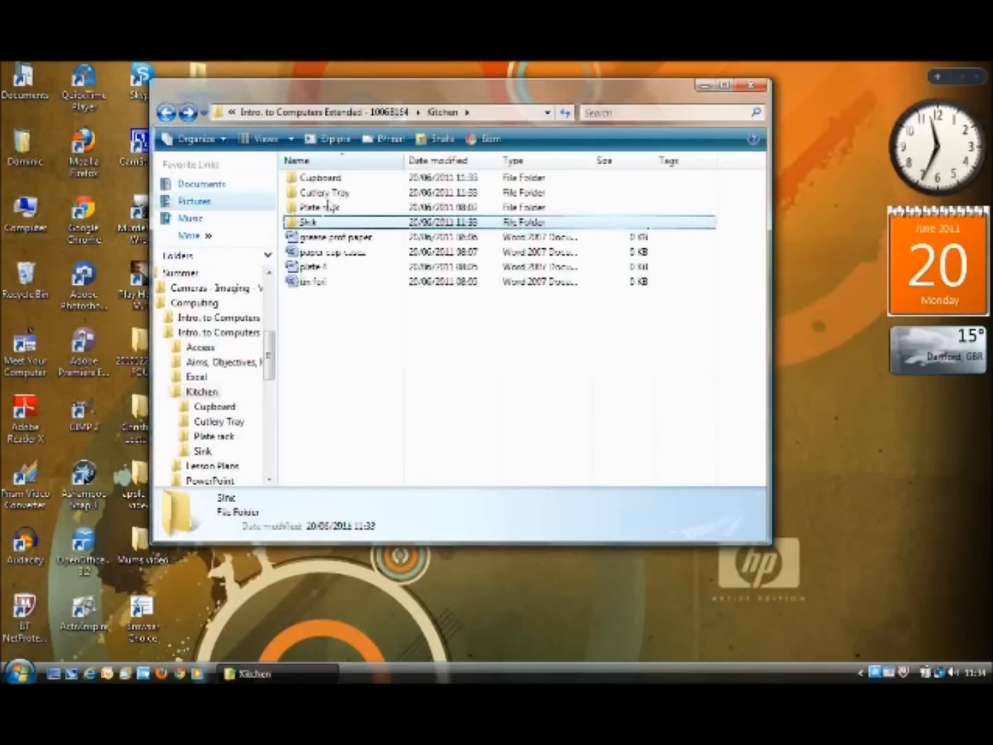
double_click(331, 180)
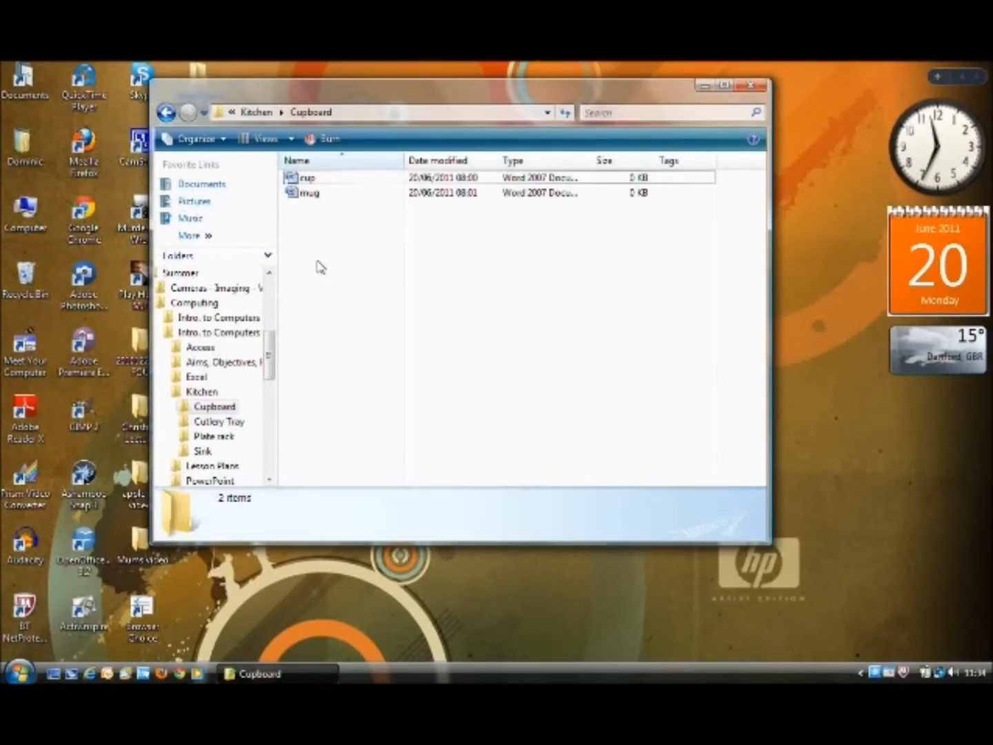
key("ctrl+v")
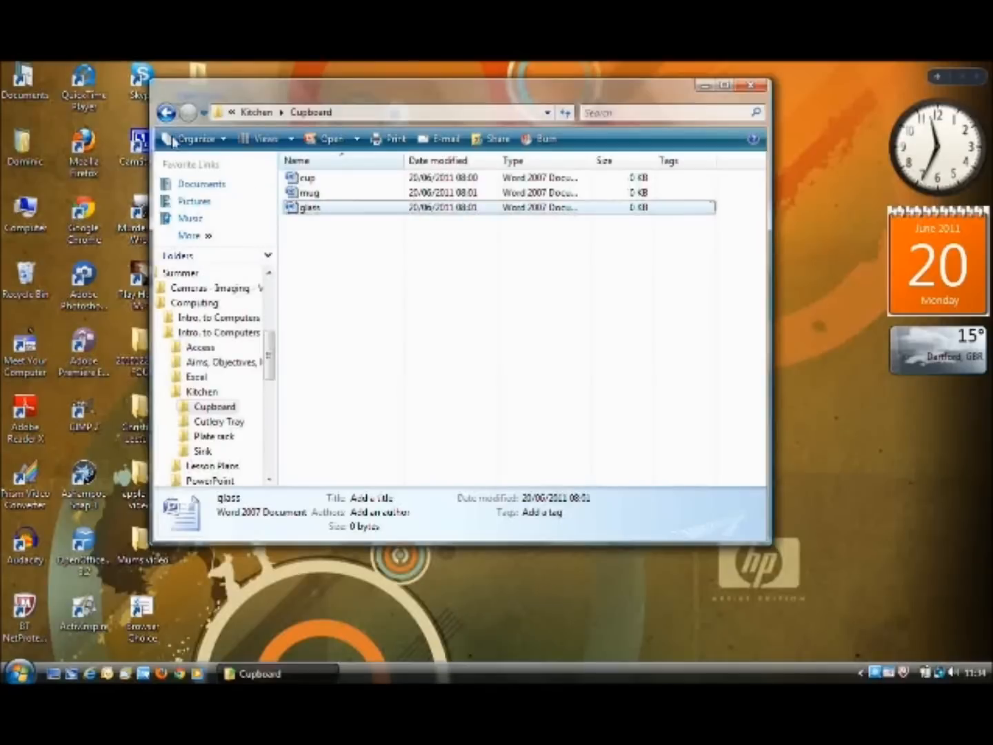
- Go back to Kitchen, reopen the Sink folder and select the plate 2 document
left_click(167, 113)
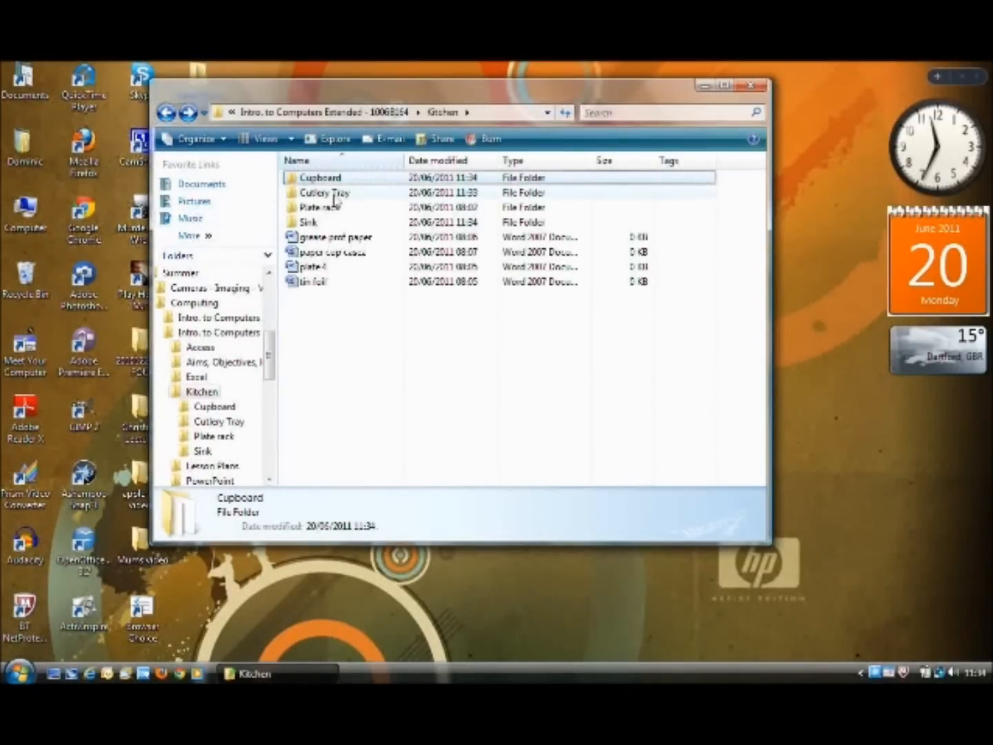
left_click(309, 222)
left_click(309, 222)
left_click(368, 290)
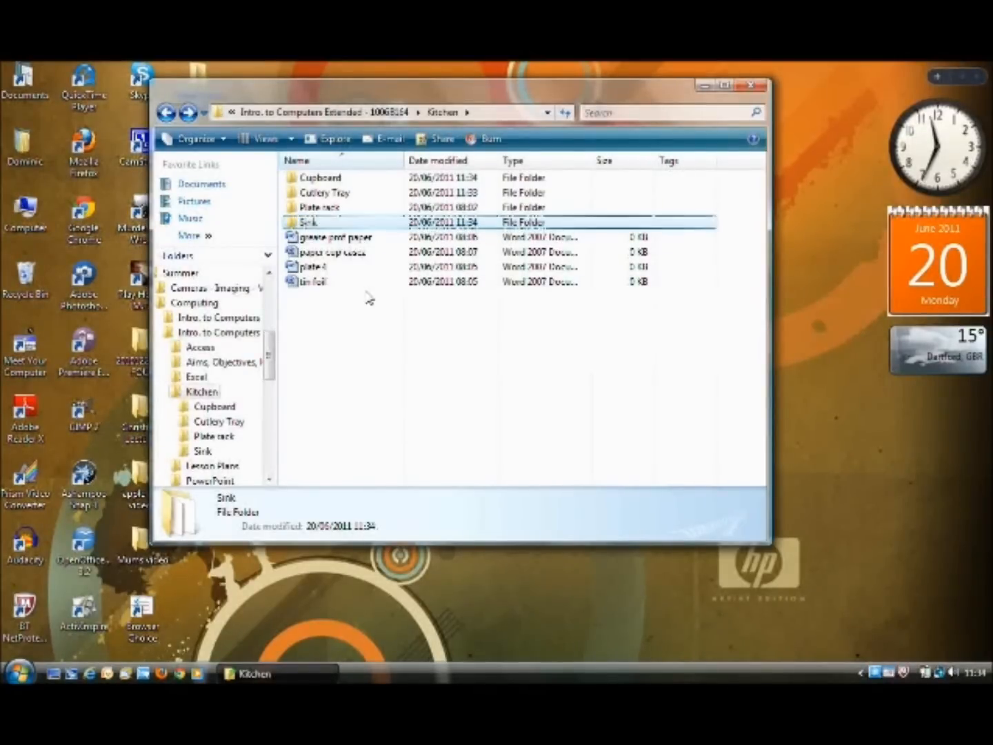
right_click(317, 224)
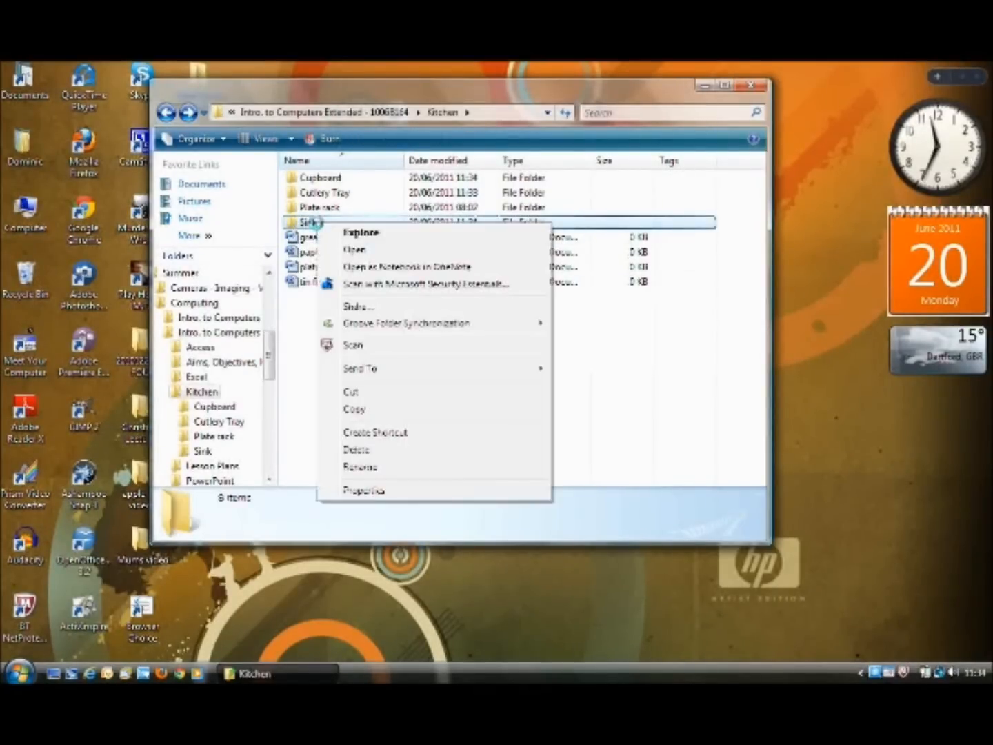
left_click(363, 232)
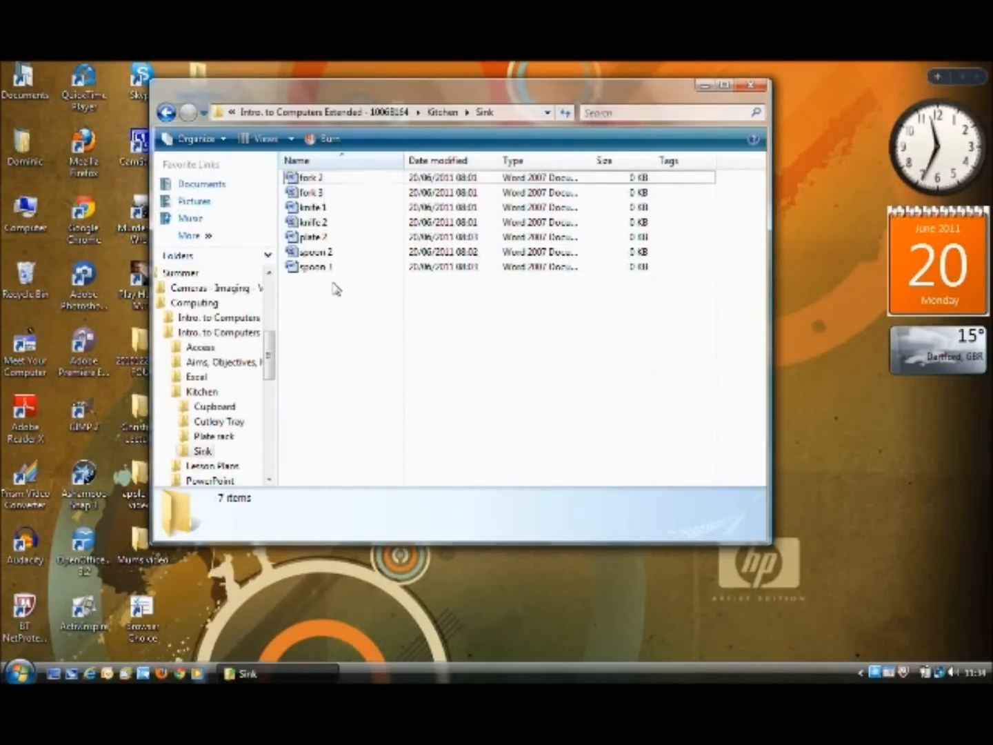
left_click(330, 239)
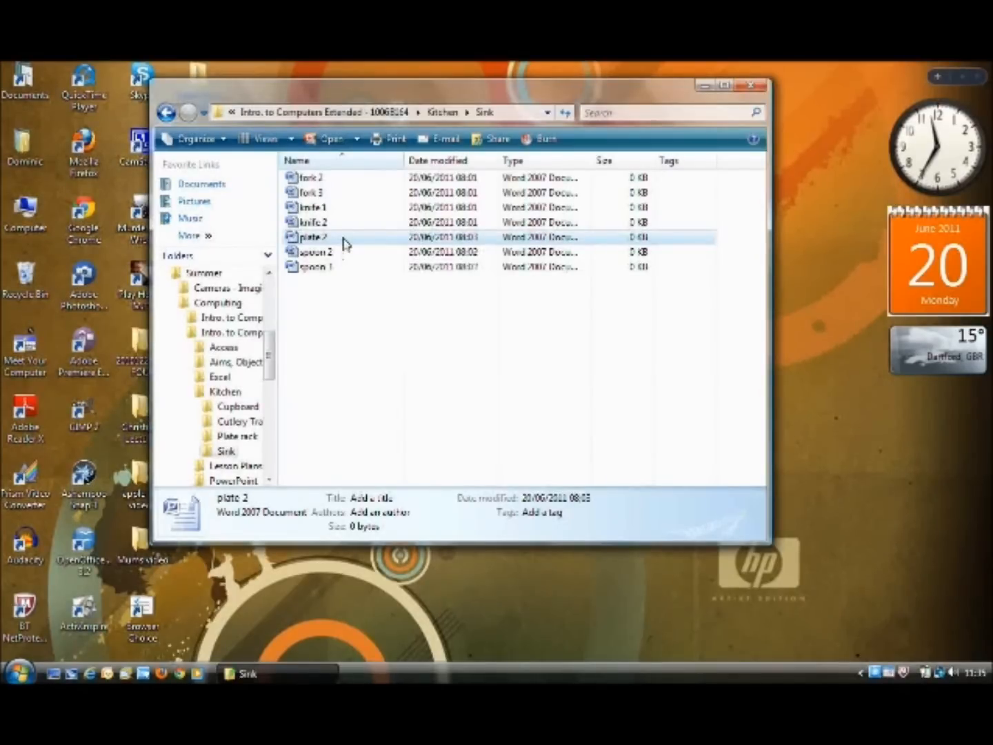
- Move the plate 2 document from Sink into Plate rack, and Plate rack's spoon 1 document into Cutlery Tray
left_click_drag(344, 242, 233, 442)
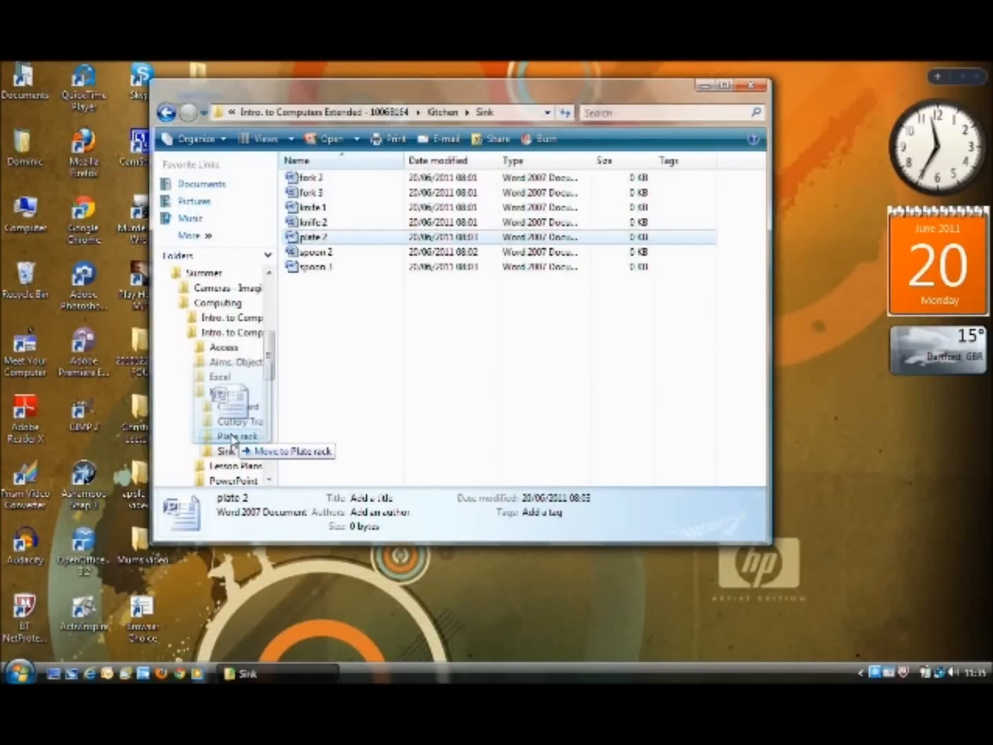
left_click_drag(233, 438, 233, 440)
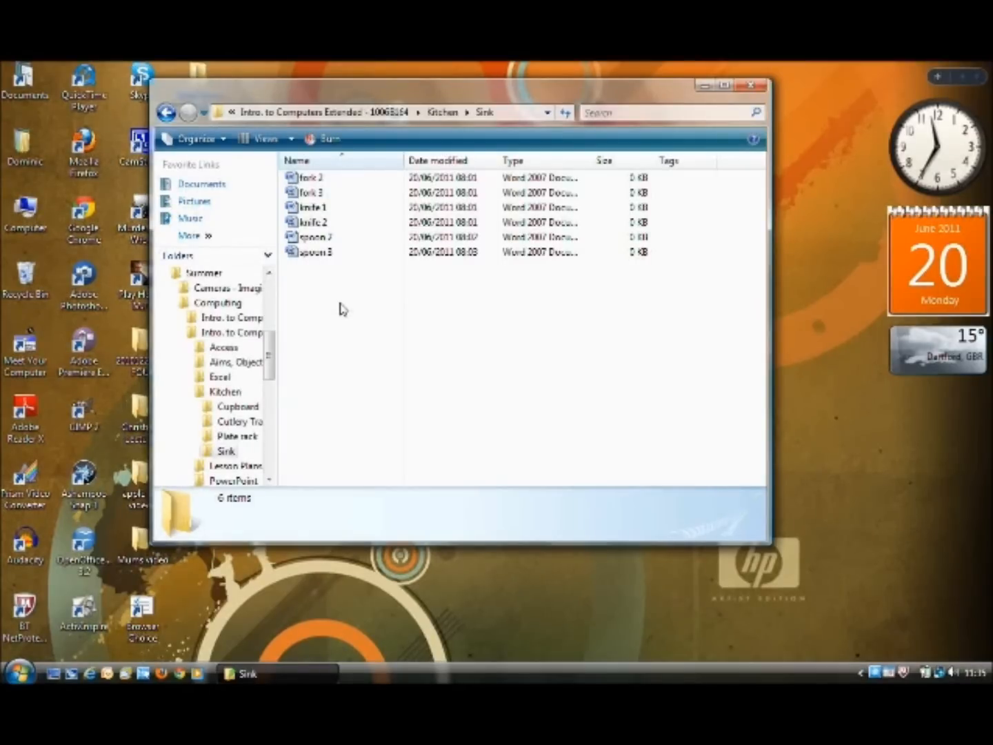
left_click(243, 439)
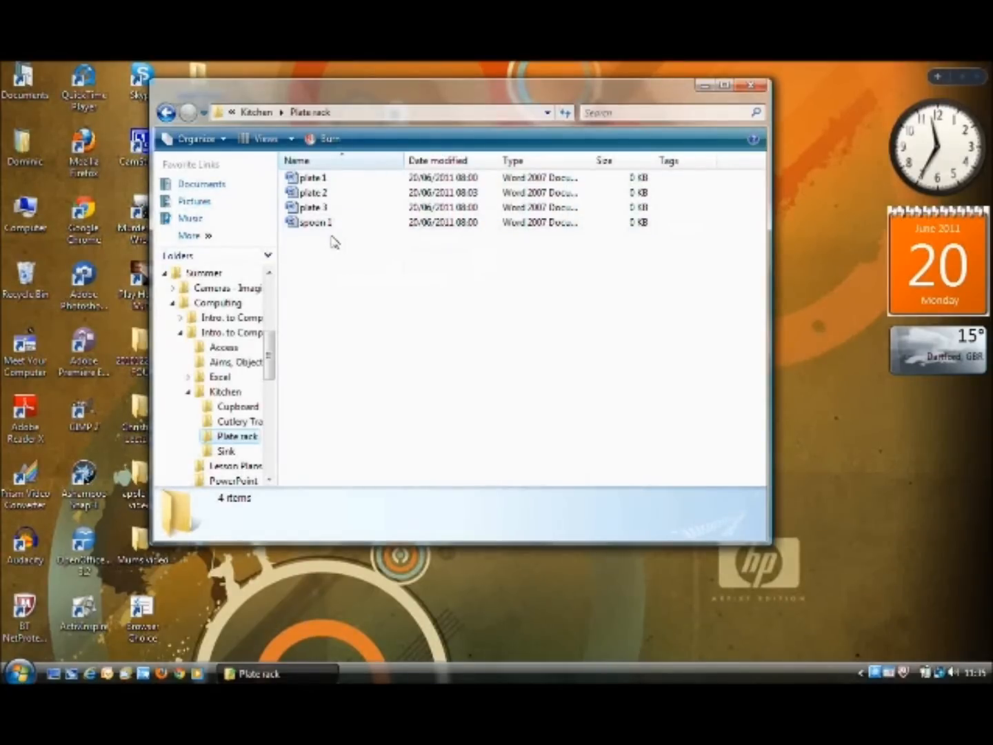
double_click(329, 224)
left_click_drag(304, 241, 248, 425)
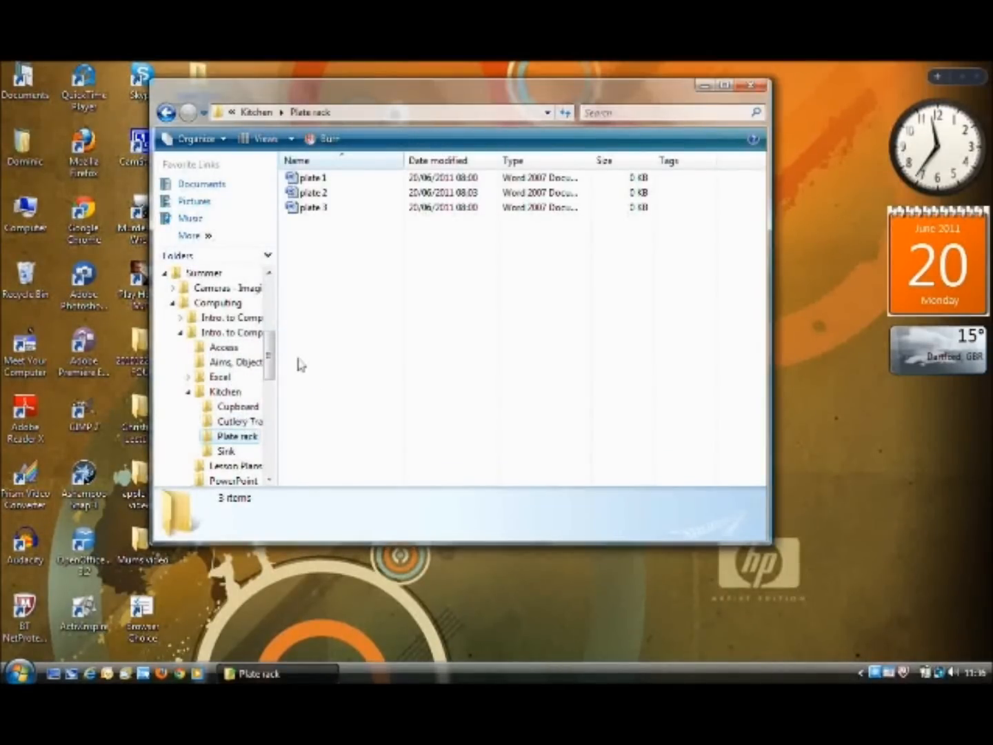
- Open the Sink folder and move all its fork, knife and spoon documents together into Cutlery Tray
left_click(228, 452)
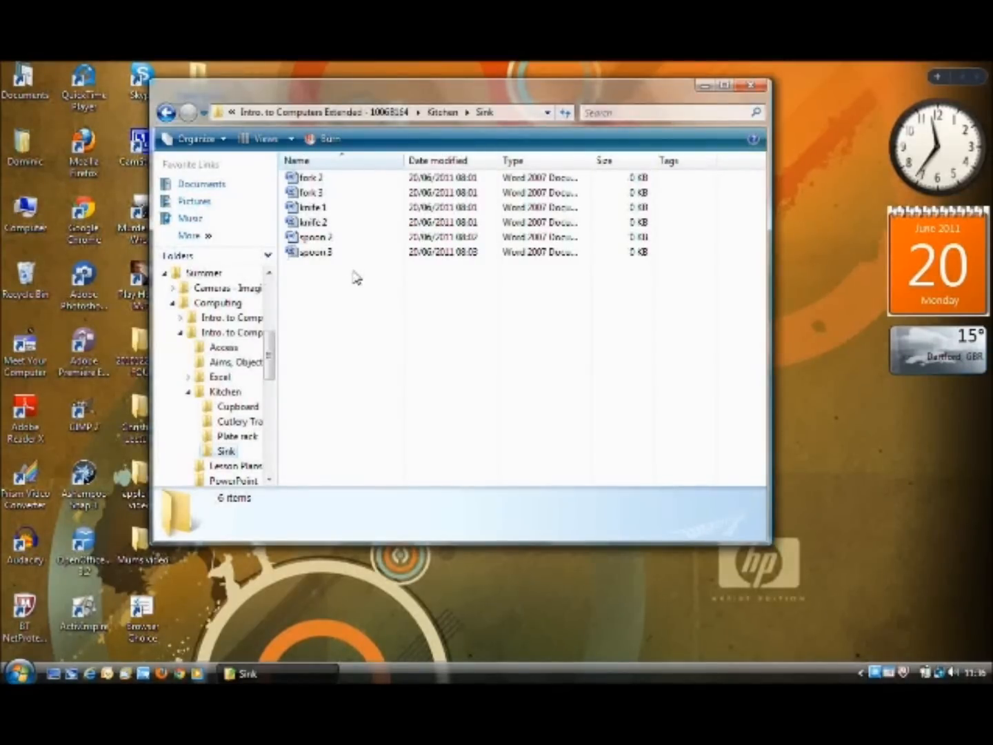
left_click_drag(353, 270, 308, 180)
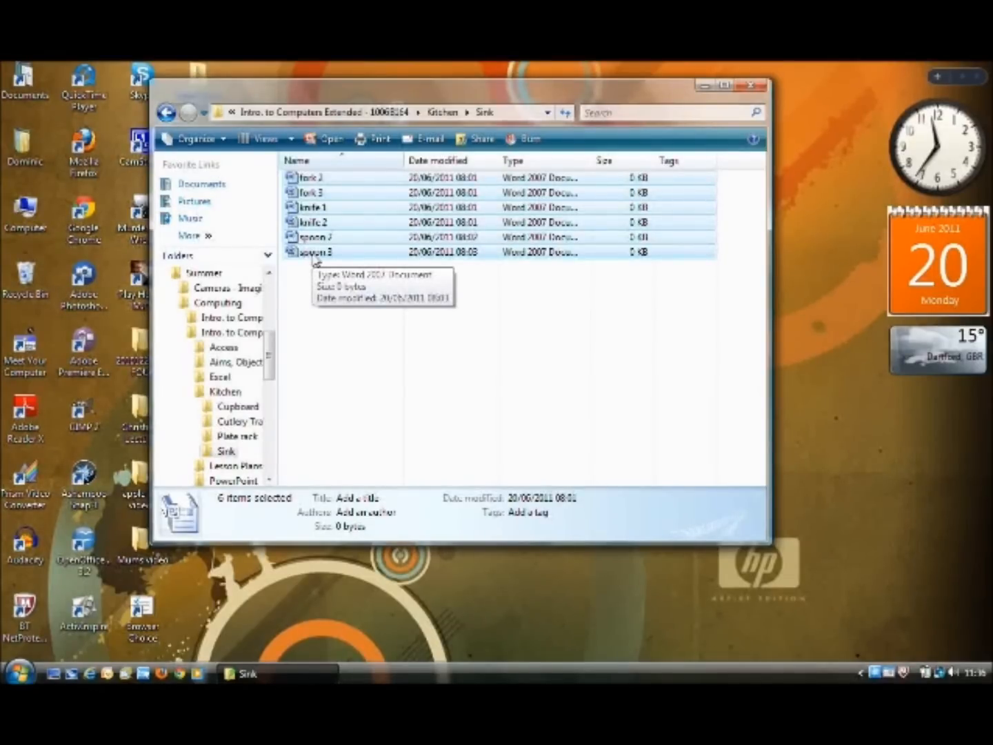
left_click_drag(314, 257, 249, 425)
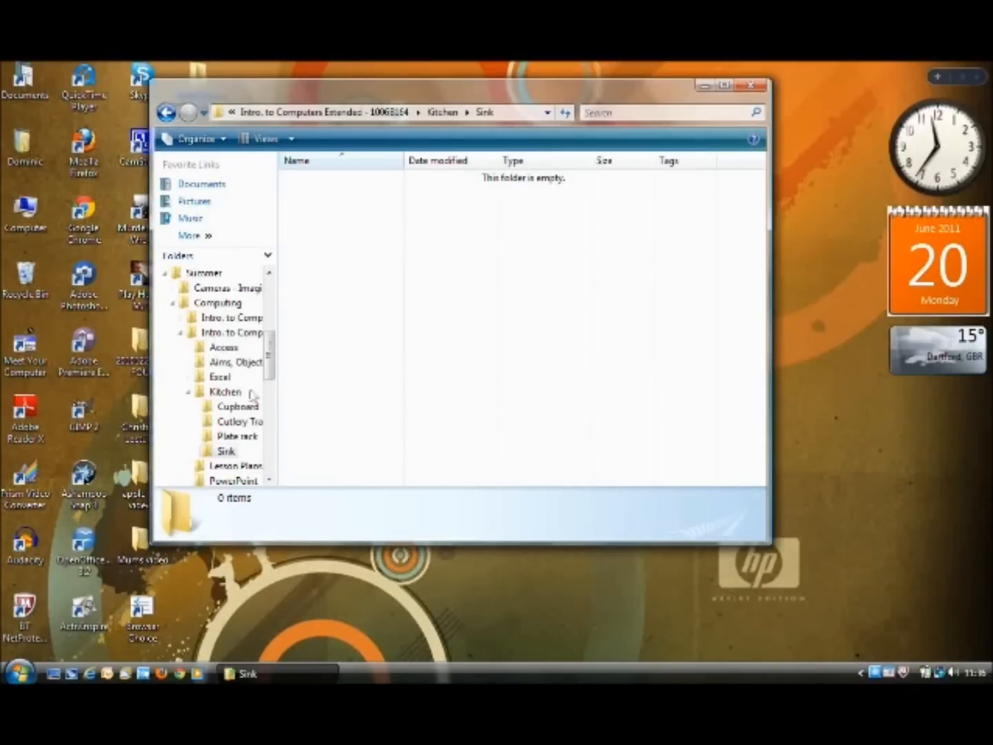
- Return to the Kitchen folder and move its plate 4 document into the Plate rack folder
left_click(227, 393)
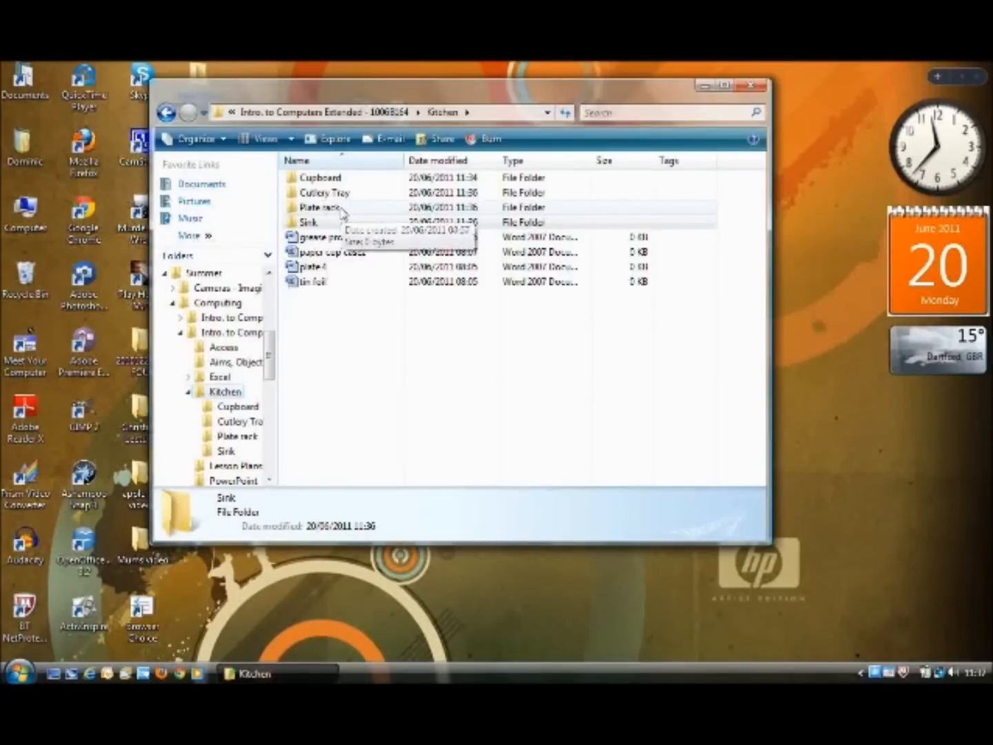
left_click(323, 269)
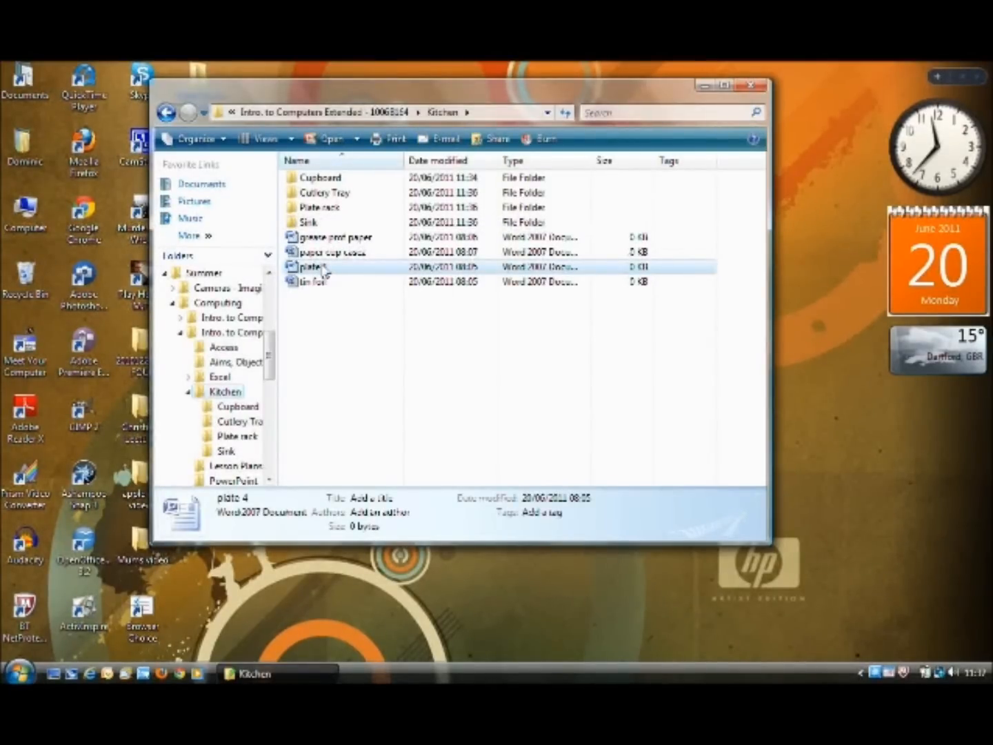
left_click_drag(323, 269, 338, 212)
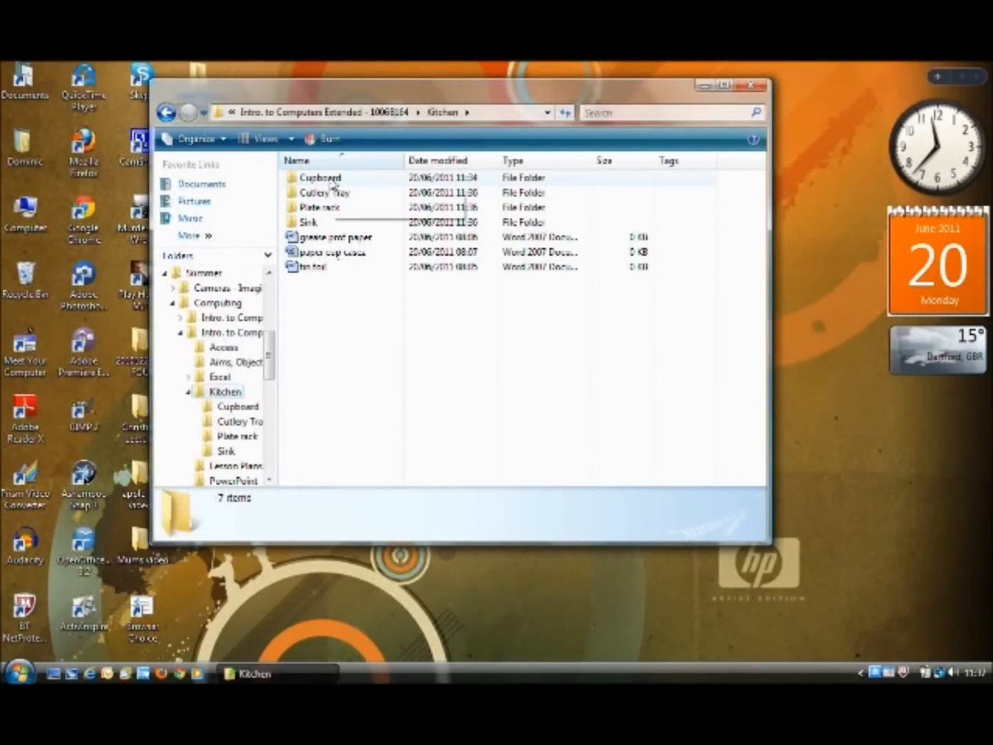
- Check the contents of Kitchen's Cupboard, Cutlery Tray, Plate rack and Sink folders one by one, returning to Kitchen after each
right_click(333, 181)
left_click(373, 189)
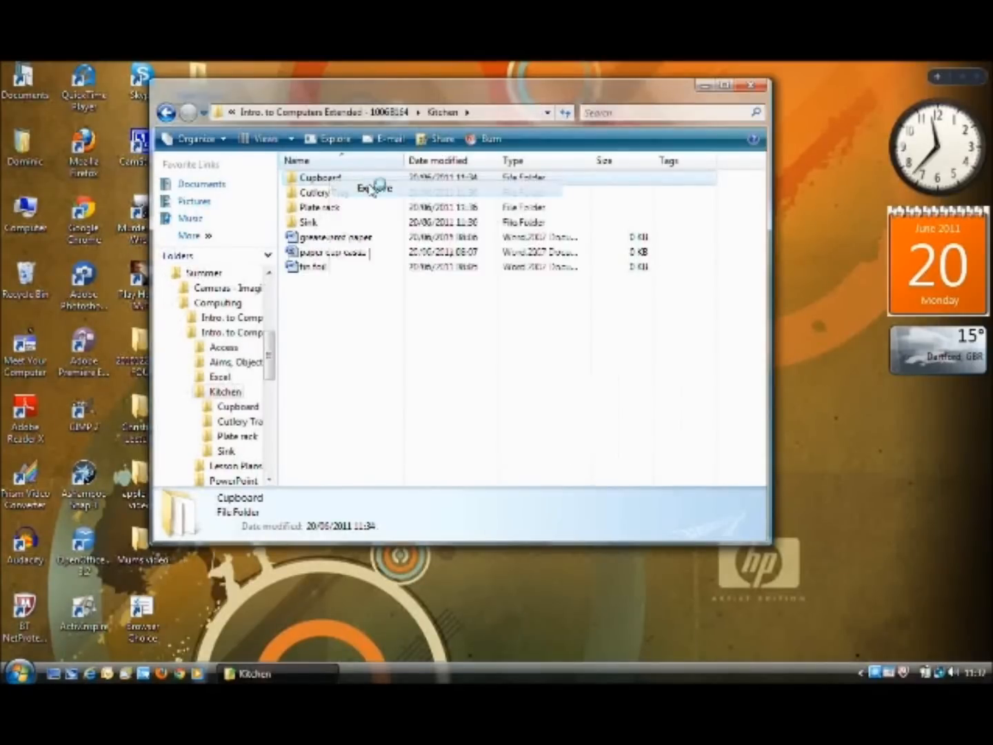
left_click(166, 112)
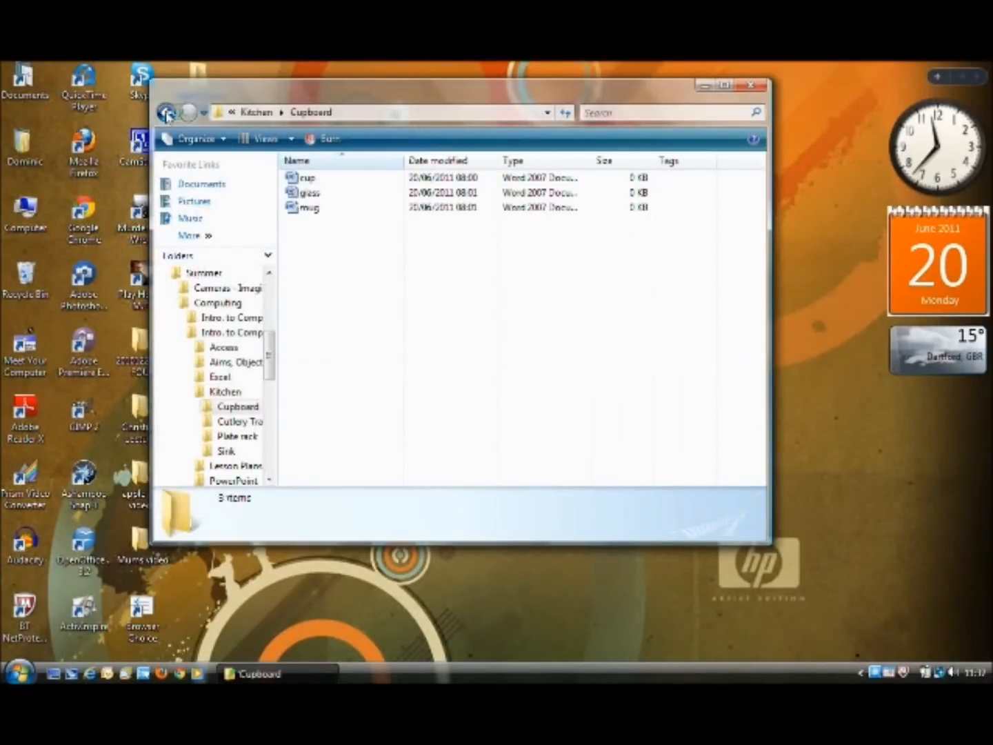
right_click(323, 192)
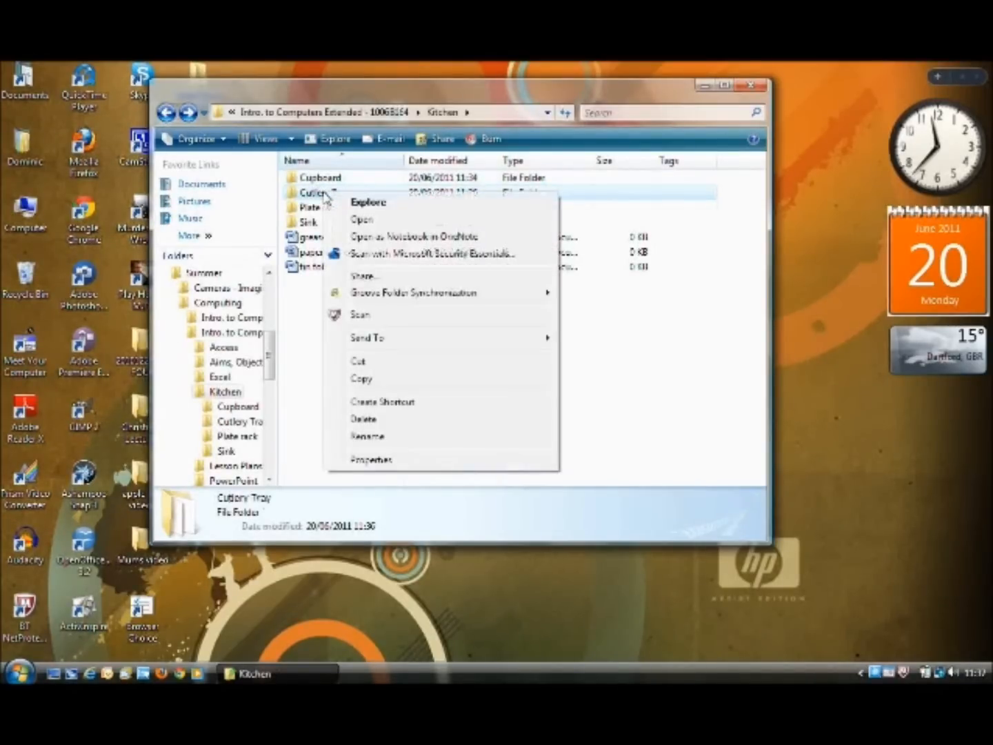
left_click(363, 202)
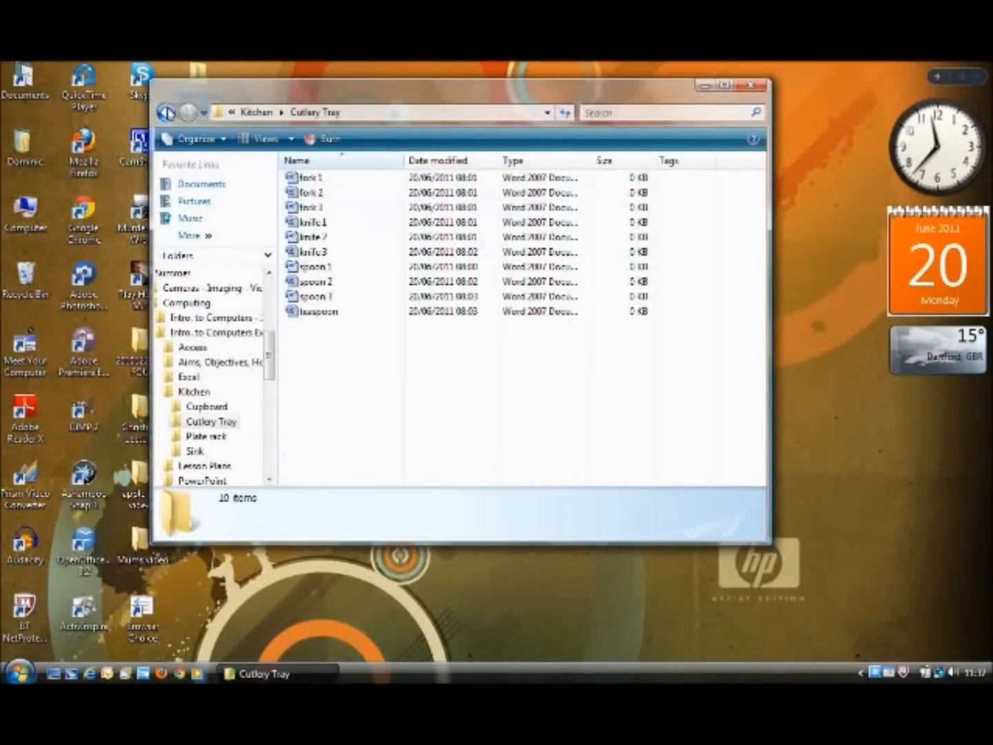
left_click(167, 112)
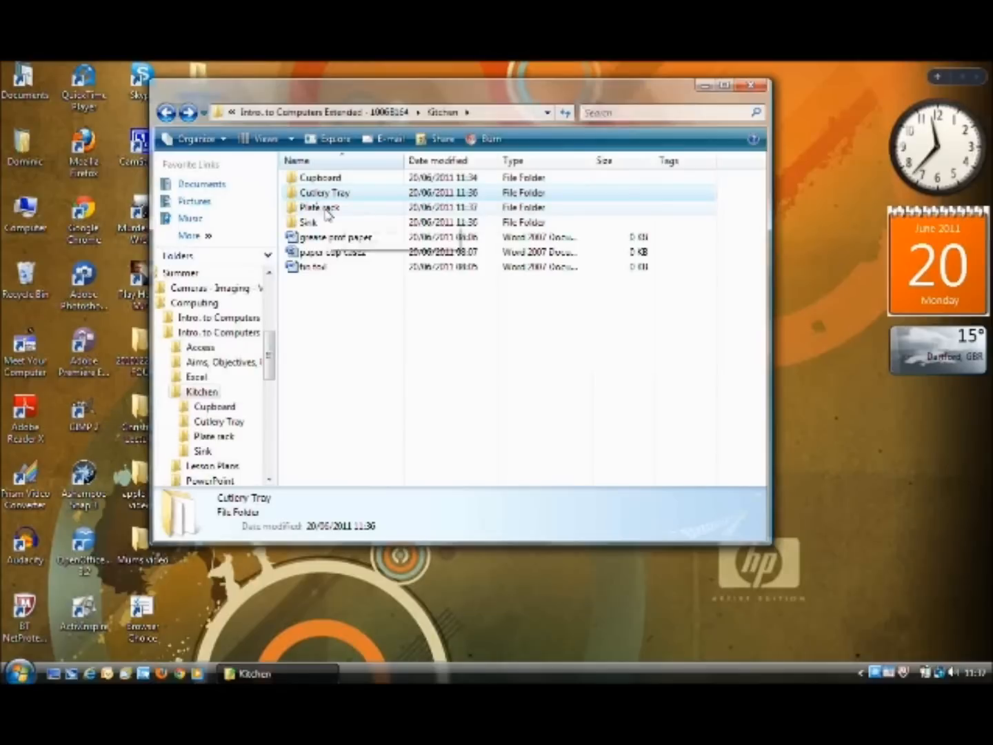
right_click(328, 211)
left_click(360, 219)
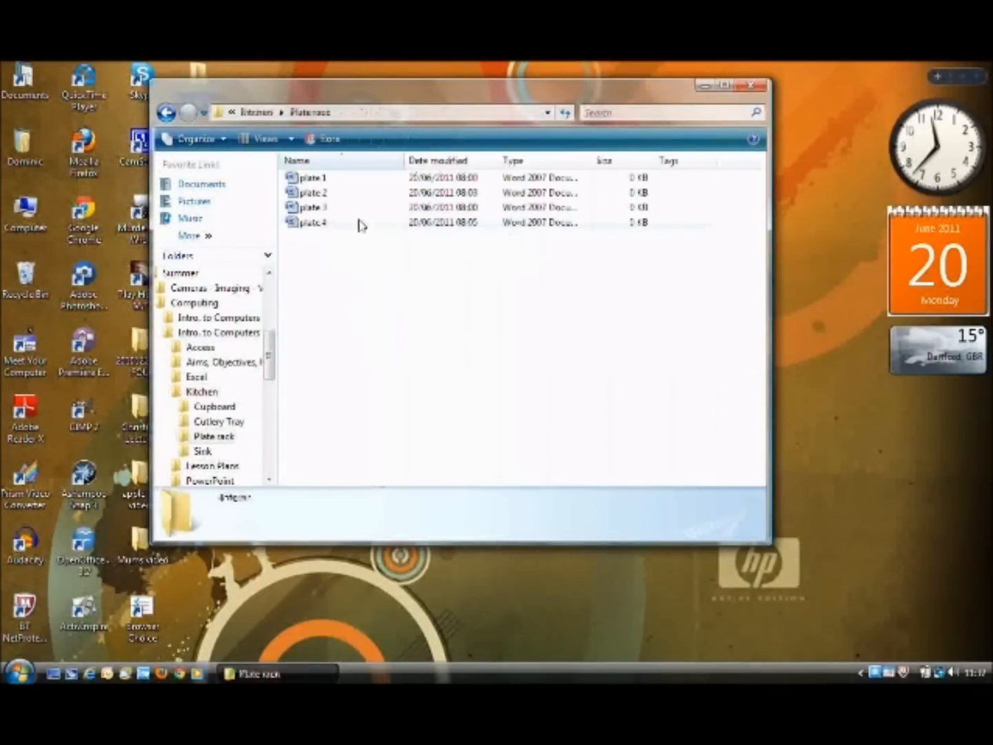
left_click(167, 112)
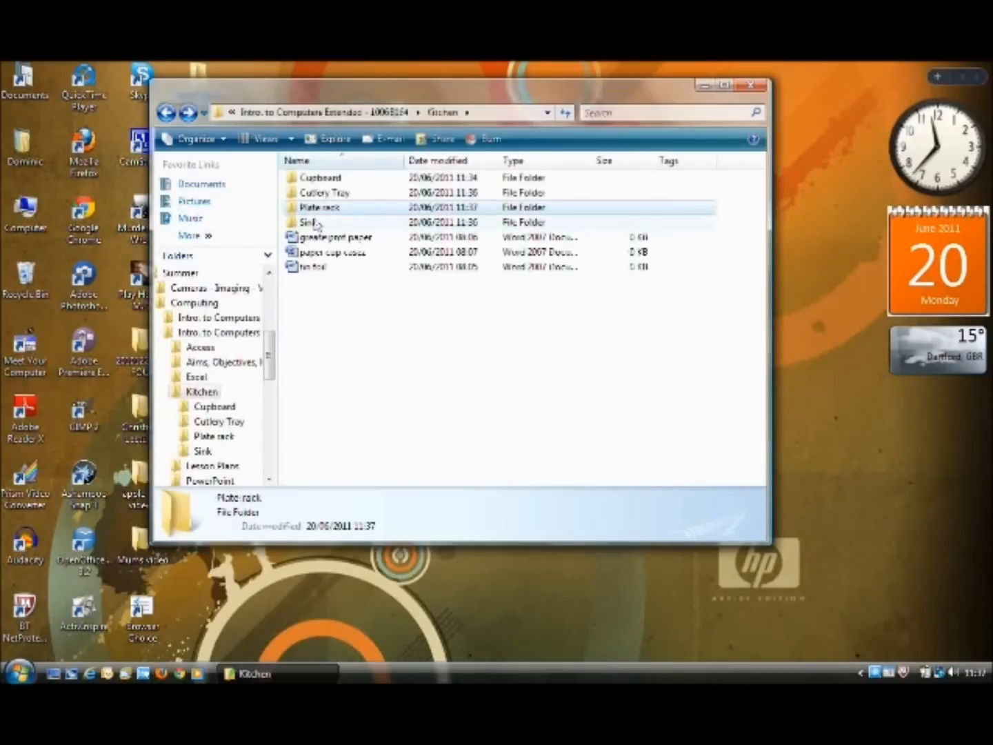
right_click(315, 224)
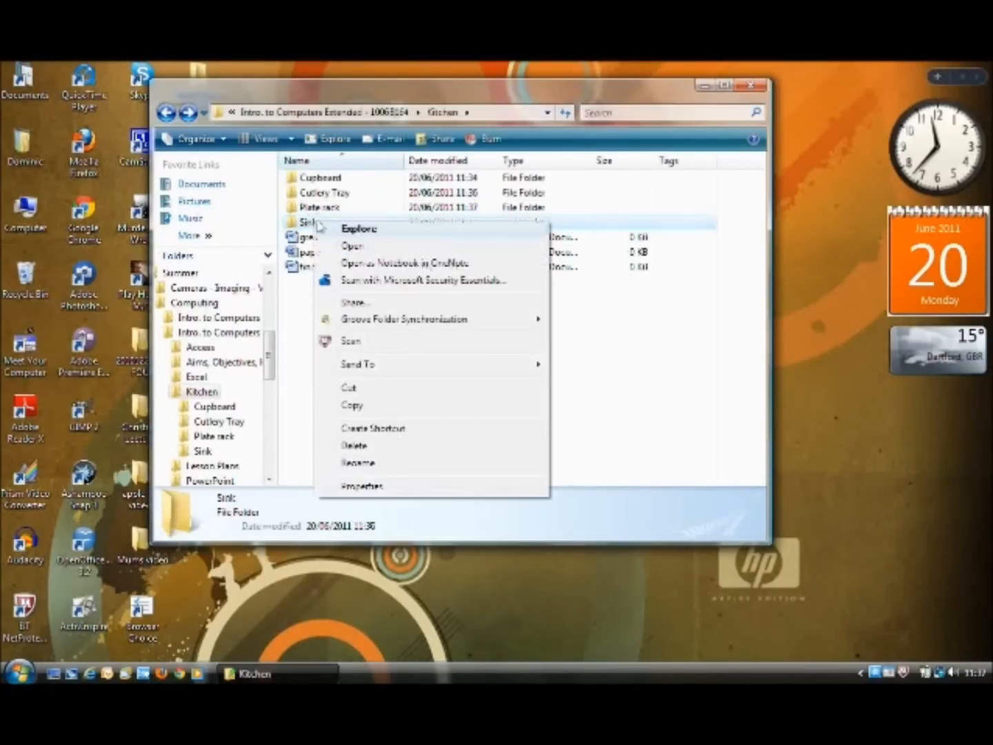
left_click(363, 244)
left_click(164, 114)
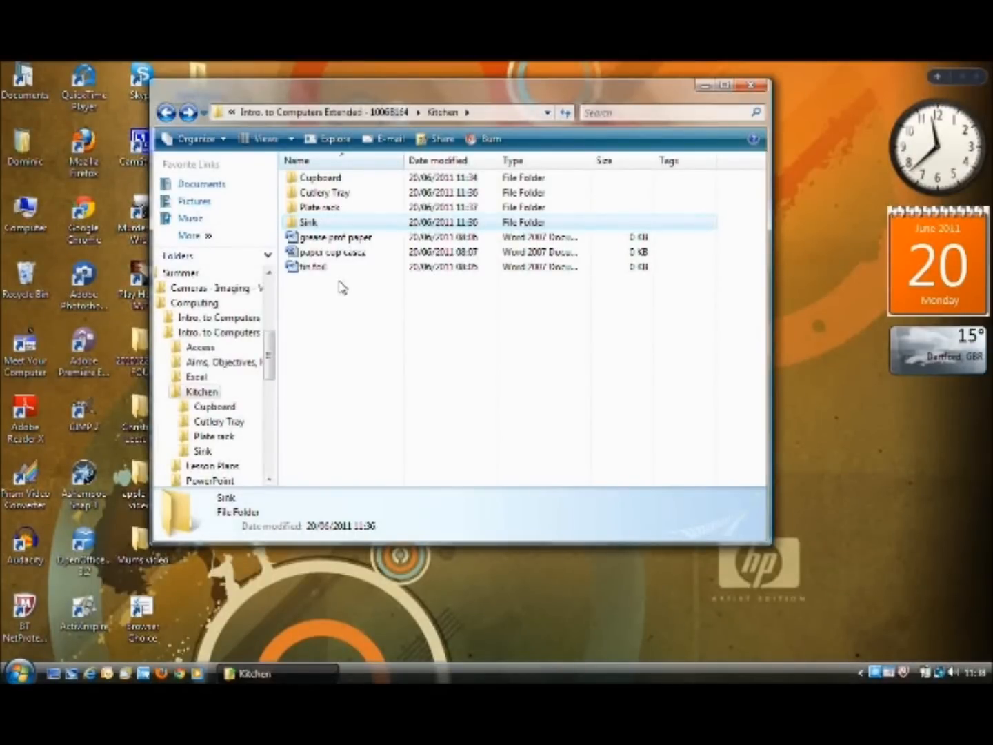
- Correct the misspelled name of the grease prof paper document in Kitchen to "grease proof paper"
left_click(361, 244)
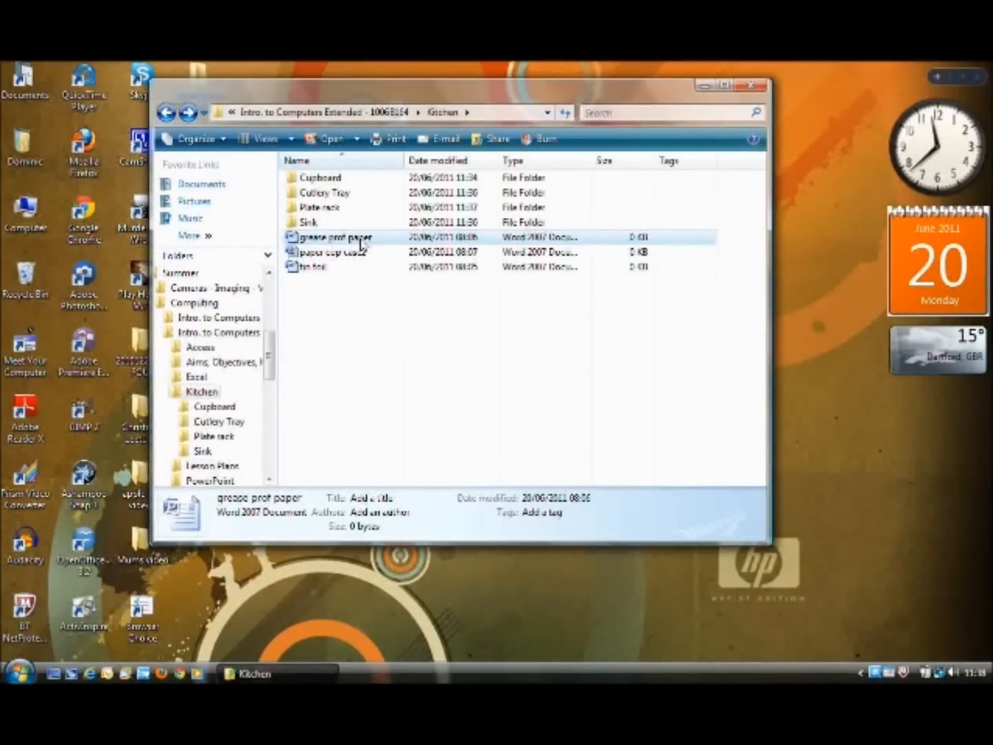
left_click(361, 240)
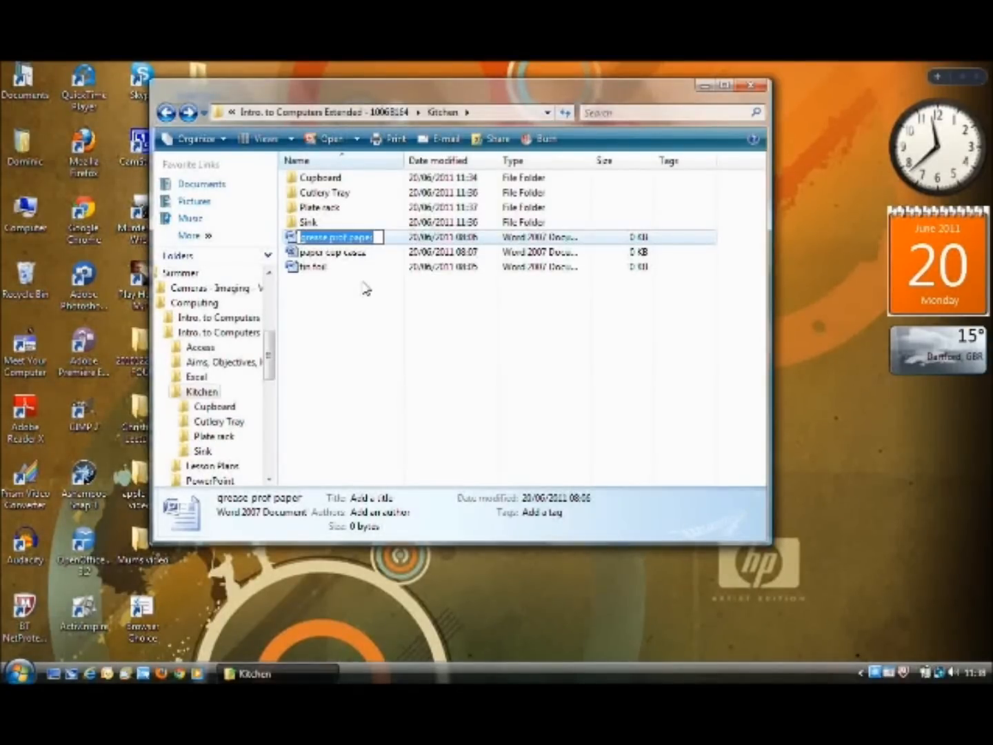
key("End")
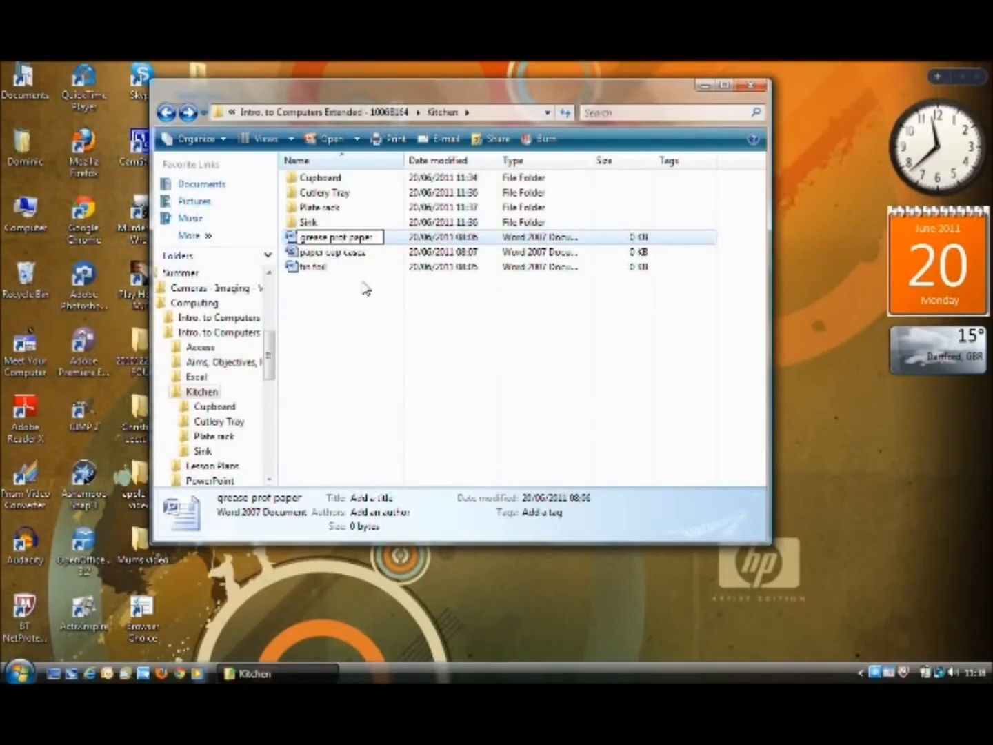
type("of")
left_click(368, 295)
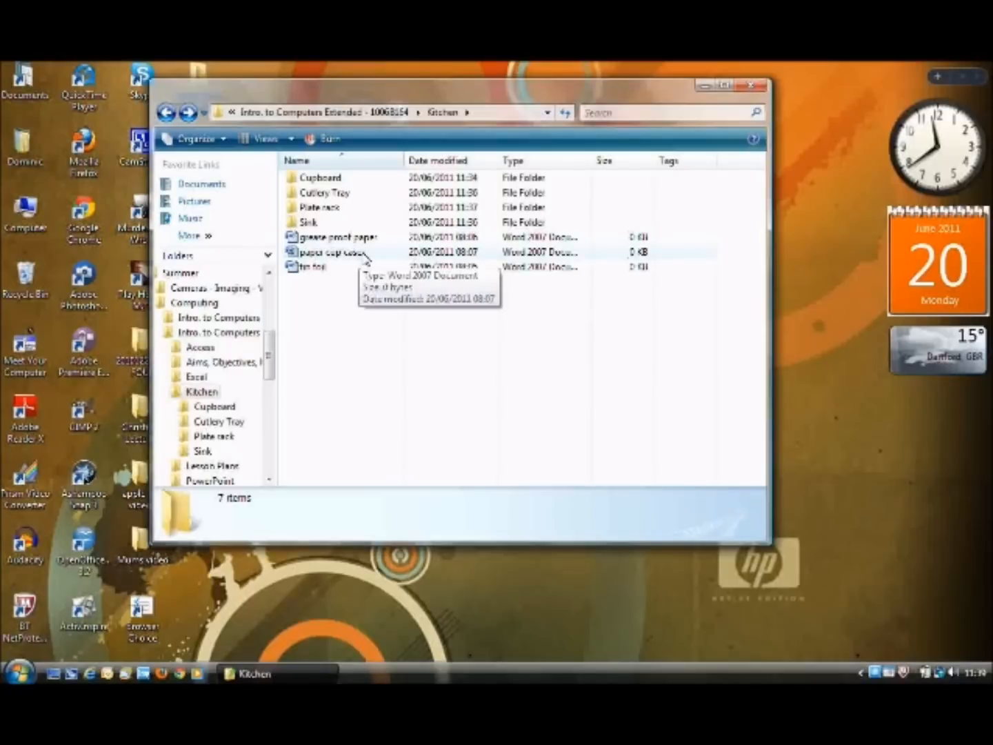
- Rename the paper cup casez document in Kitchen to "paper cup cases"
right_click(365, 255)
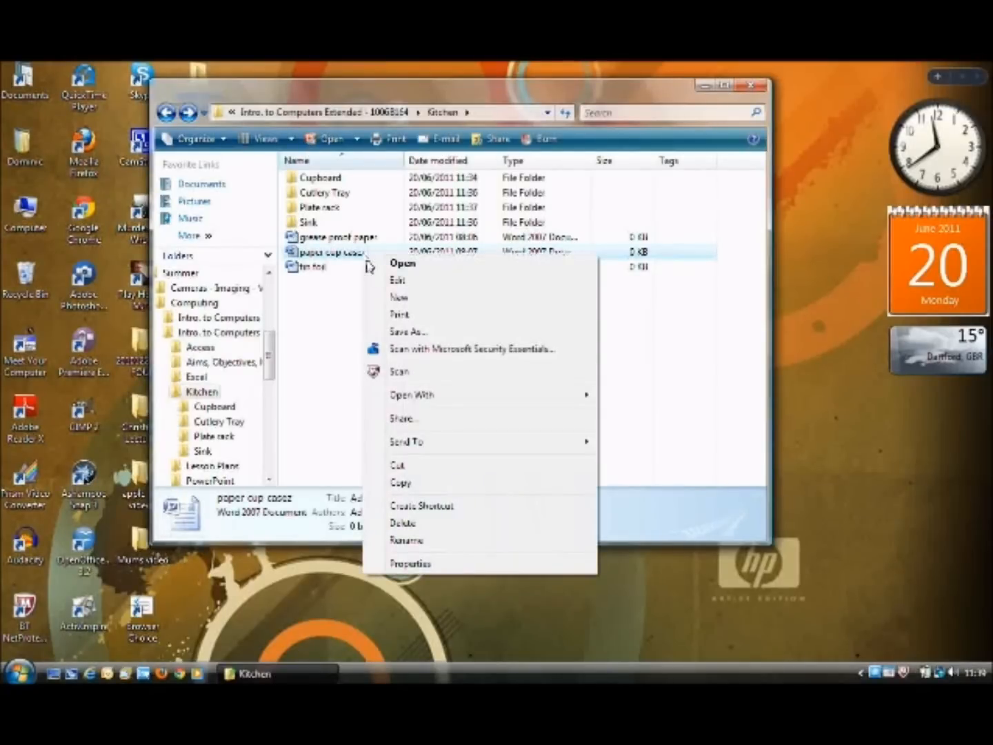
left_click(447, 547)
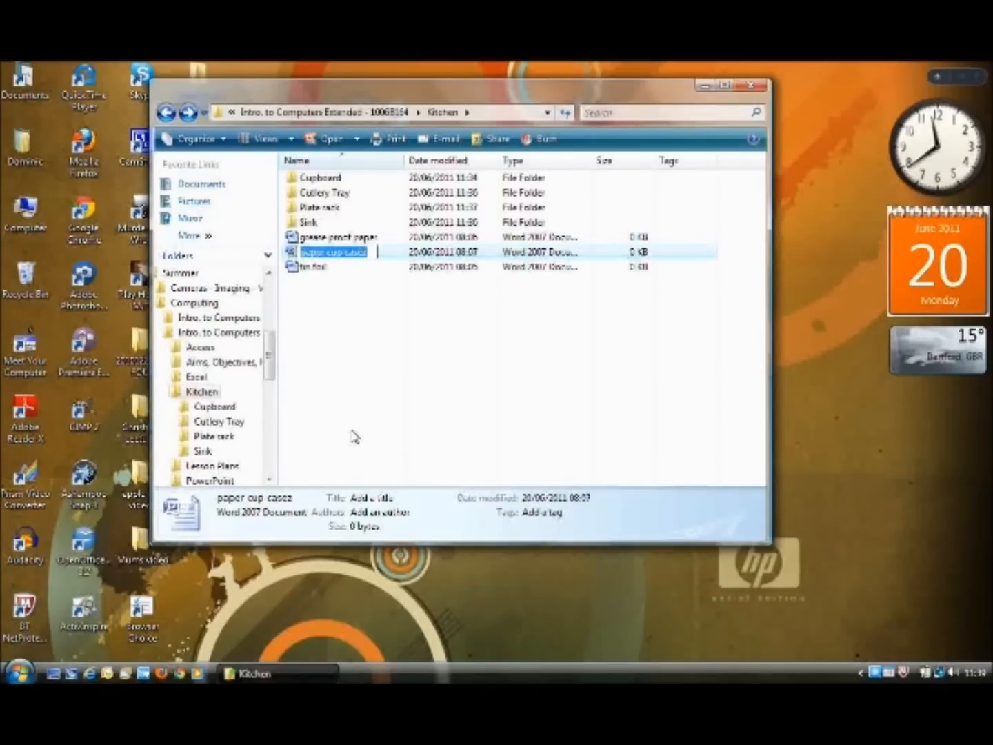
left_click(374, 252)
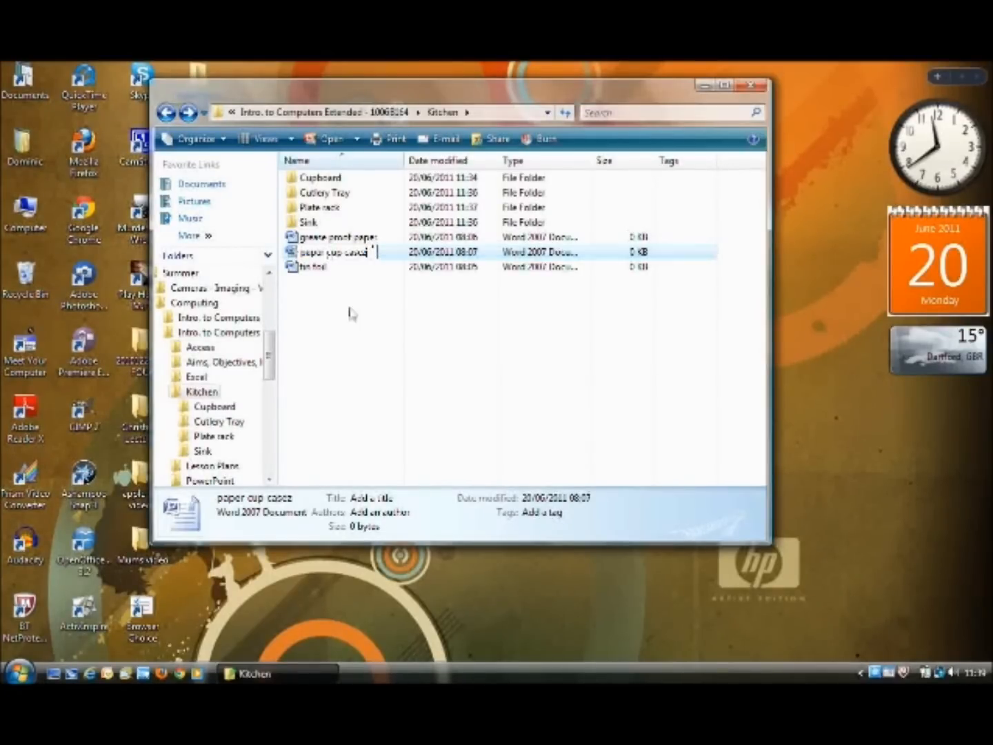
key("BackSpace")
type("s")
key("Return")
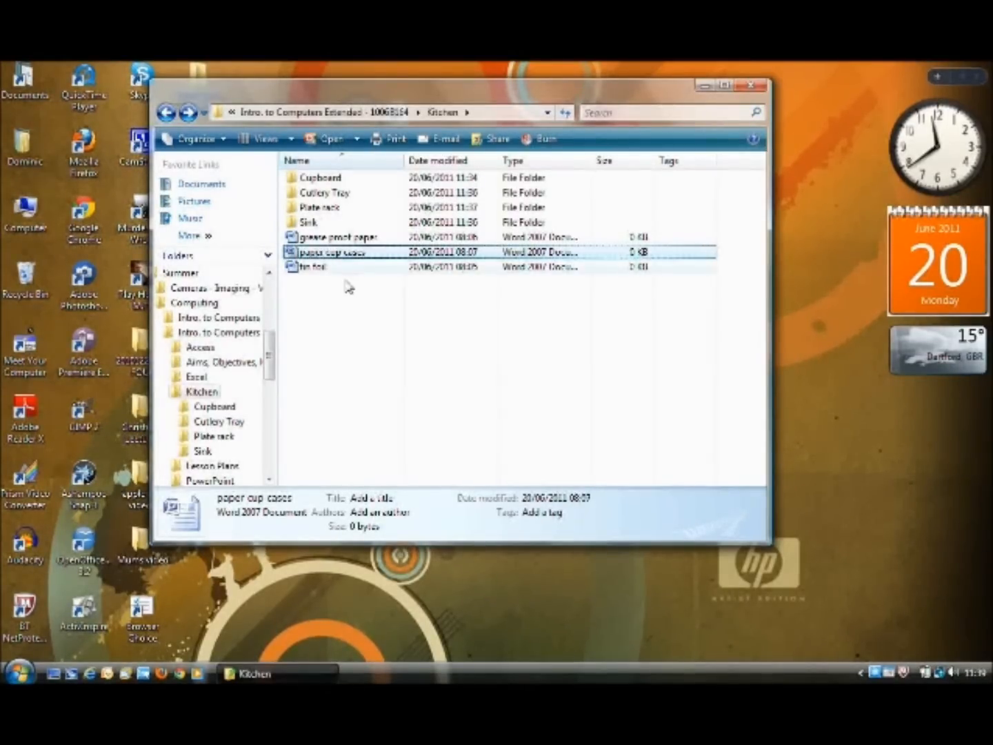
left_click(345, 316)
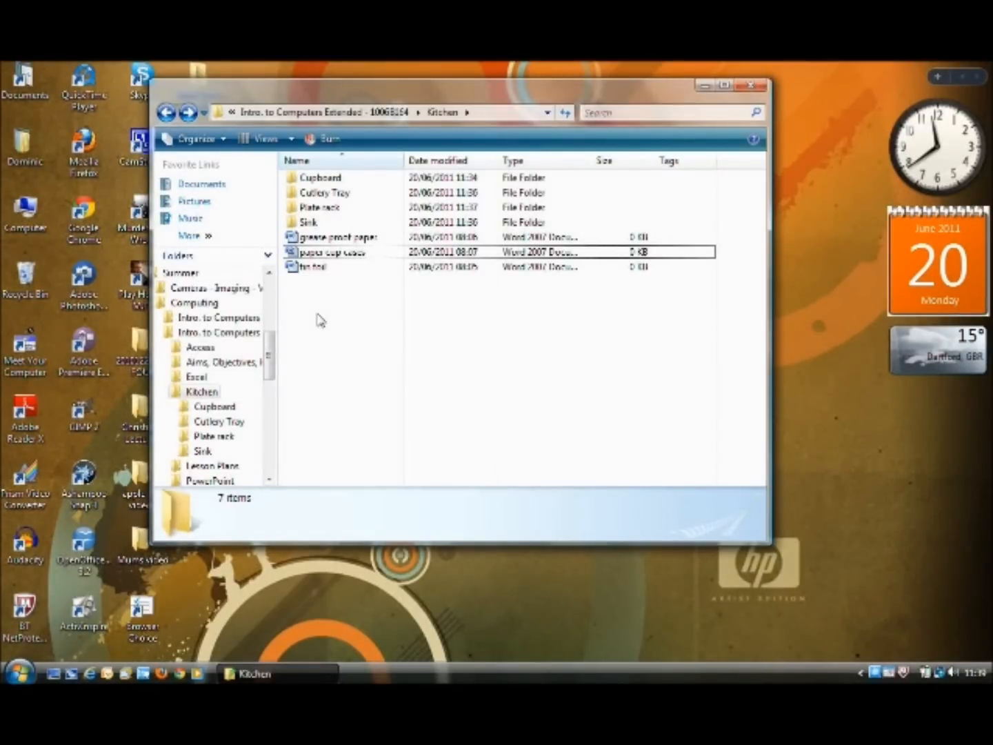
- Create a folder named Drawer in Kitchen and move the grease proof paper, paper cup cases and tin foil documents into it
left_click(226, 140)
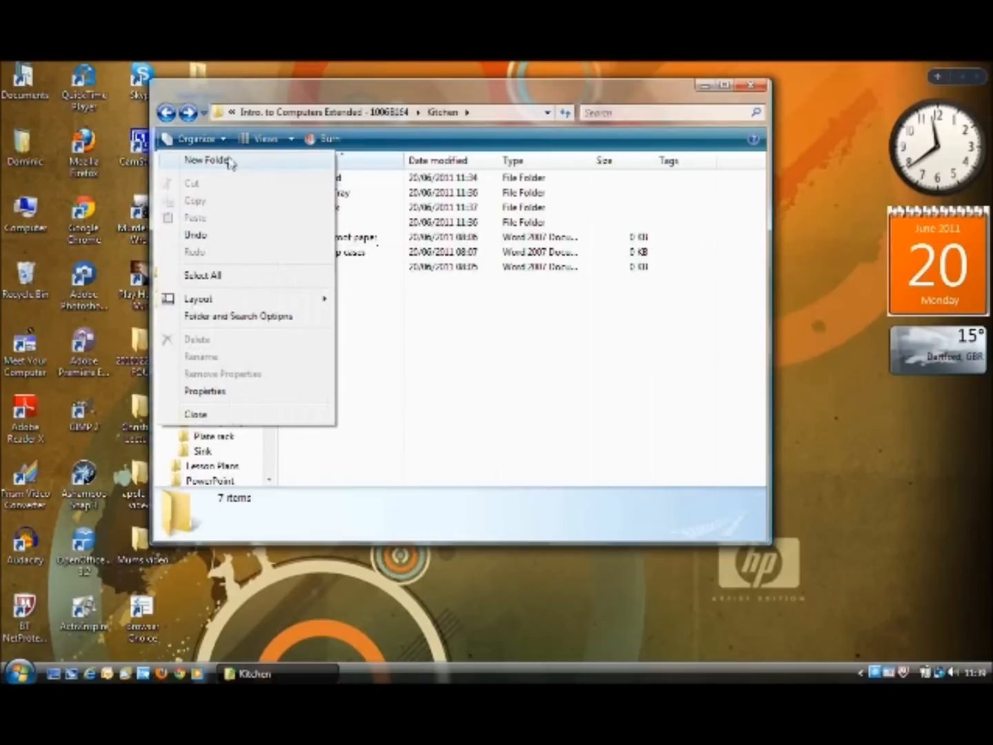
left_click(230, 163)
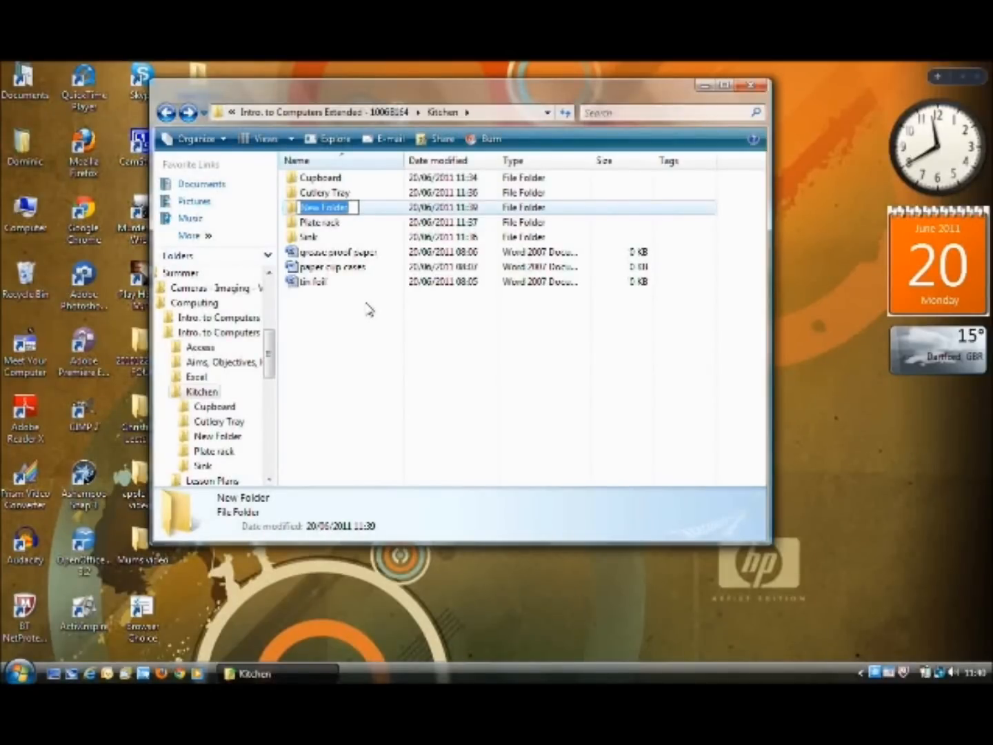
type("Drawer")
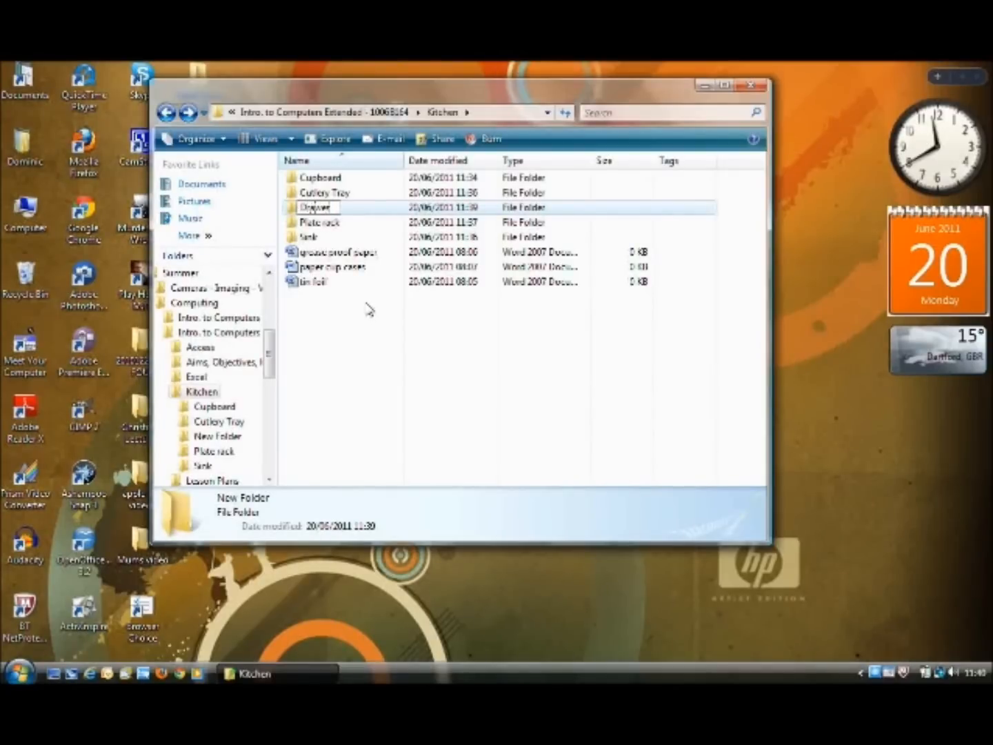
key("Return")
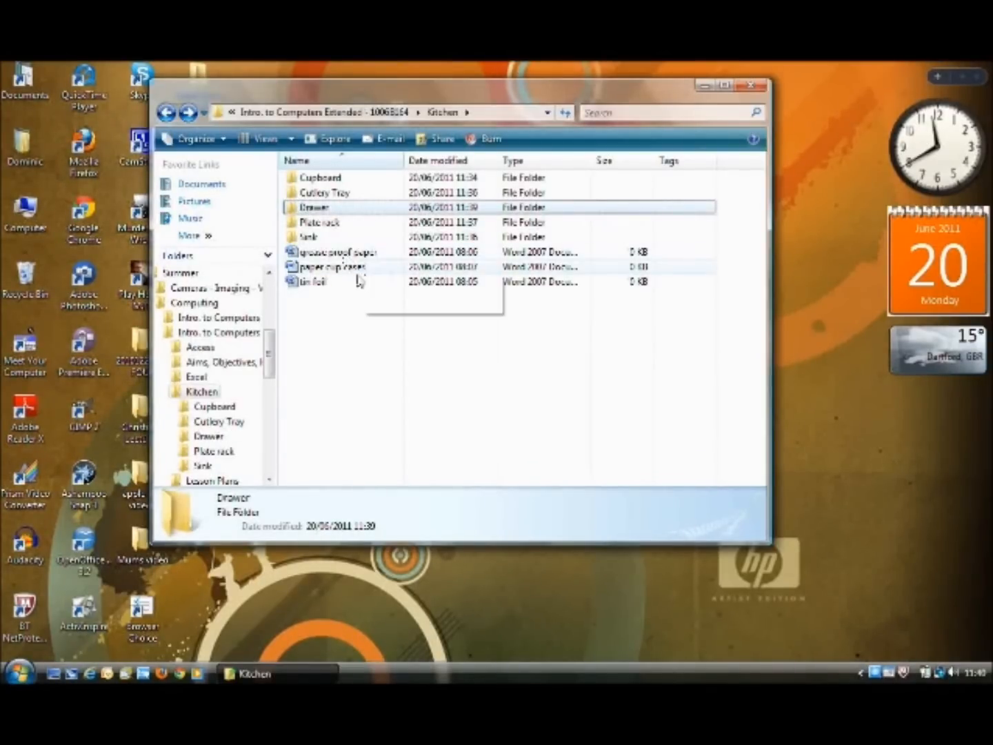
left_click_drag(357, 315, 330, 208)
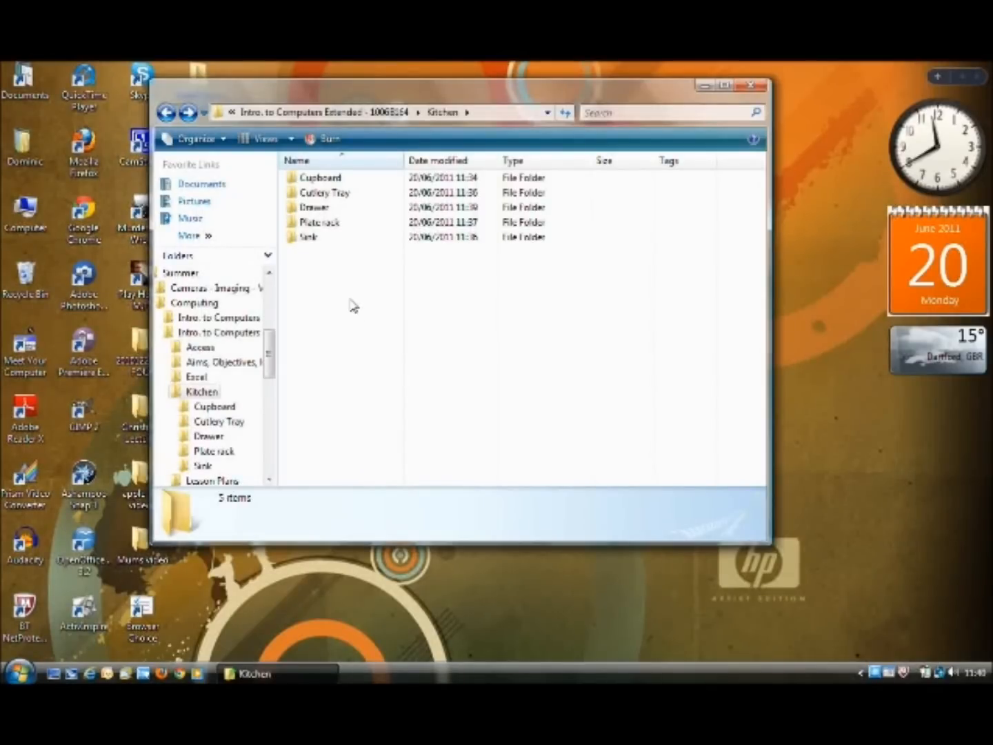
- Open the Cutlery Tray folder inside Kitchen
right_click(338, 195)
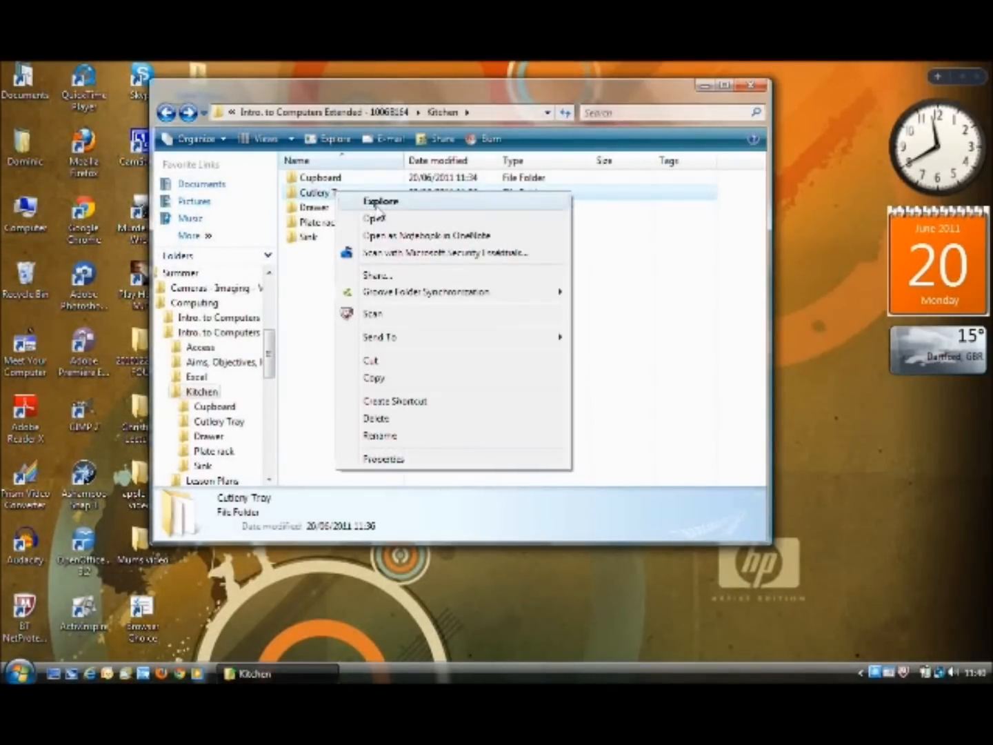
left_click(375, 202)
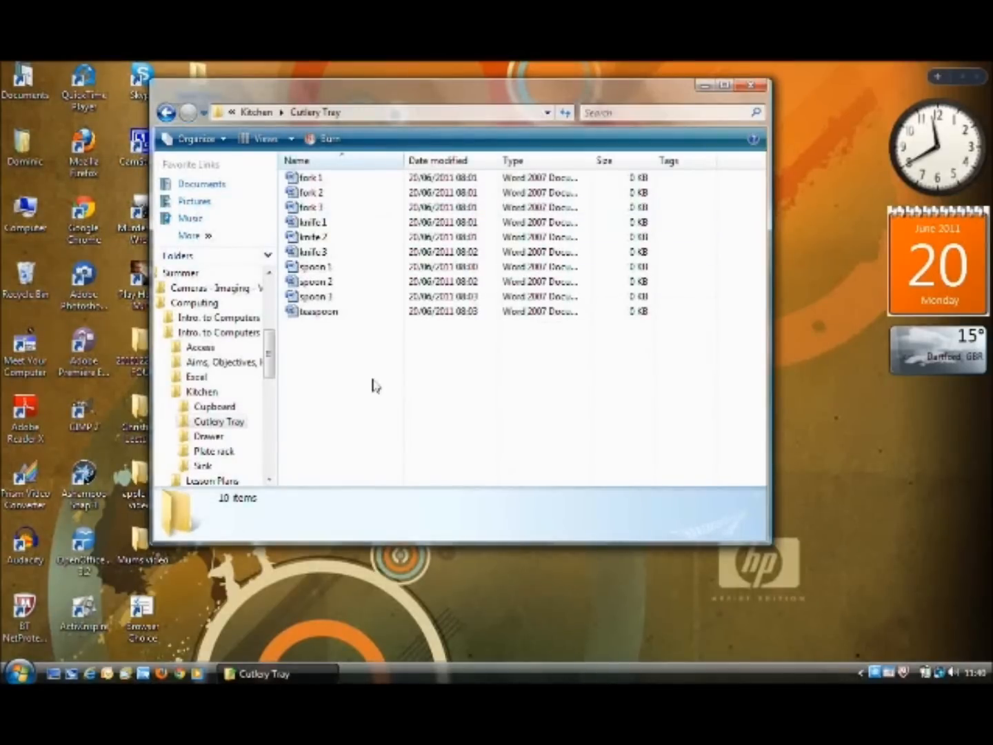
- Create a folder named Fork in Cutlery Tray and move the fork 1, fork 2 and fork 3 documents into it
right_click(345, 344)
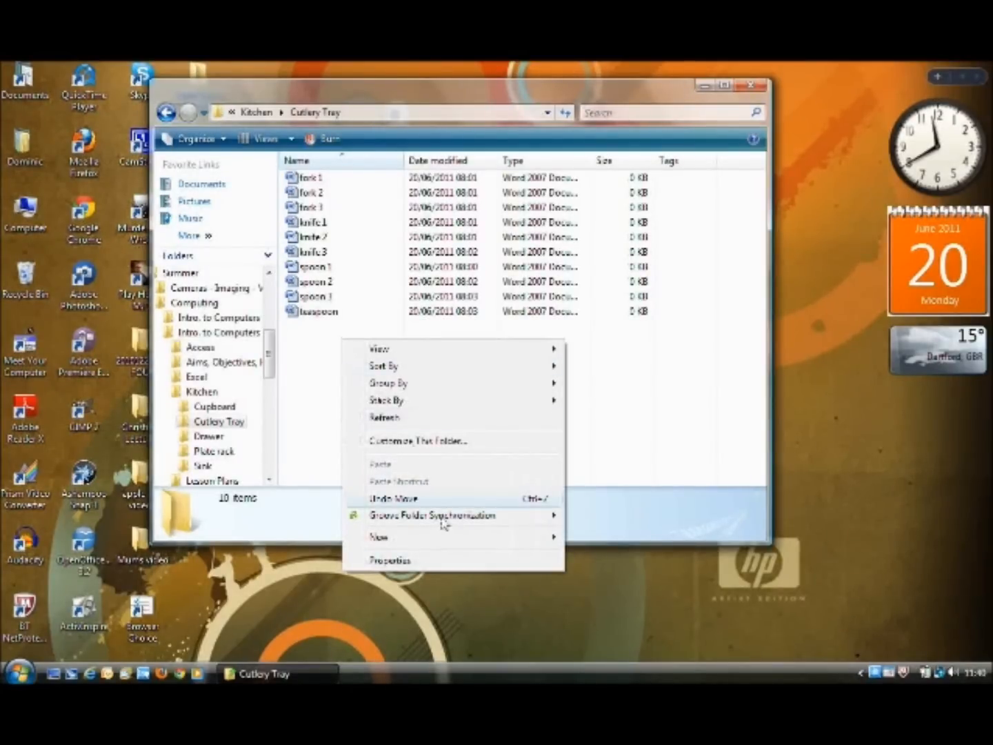
mouse_move(443, 537)
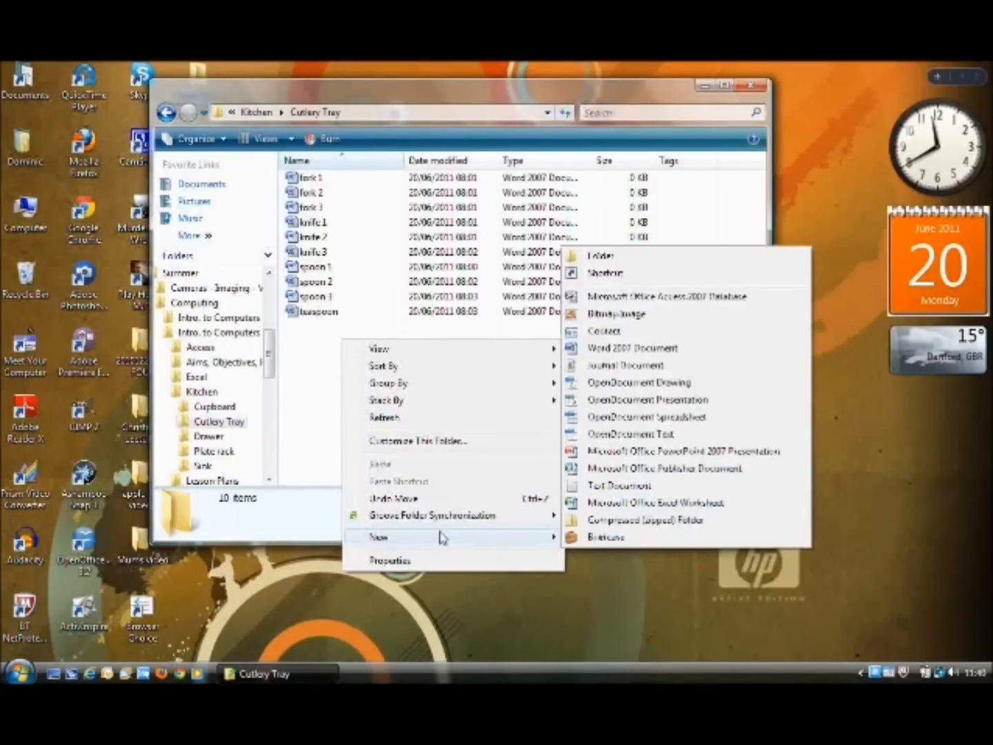
left_click(612, 261)
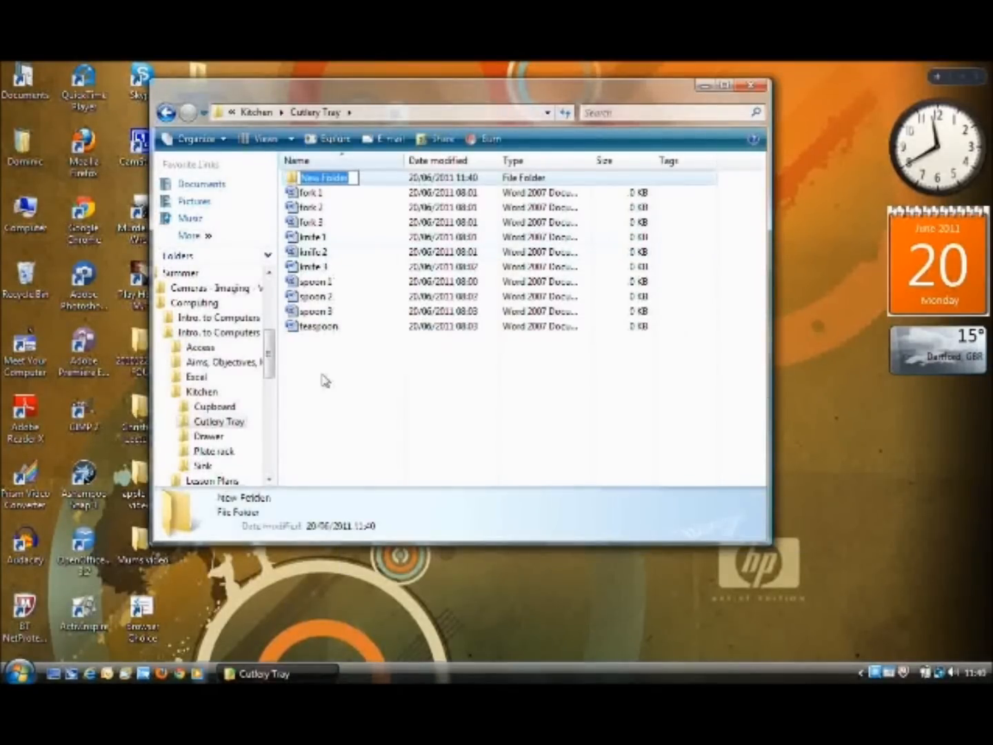
type("Spoo")
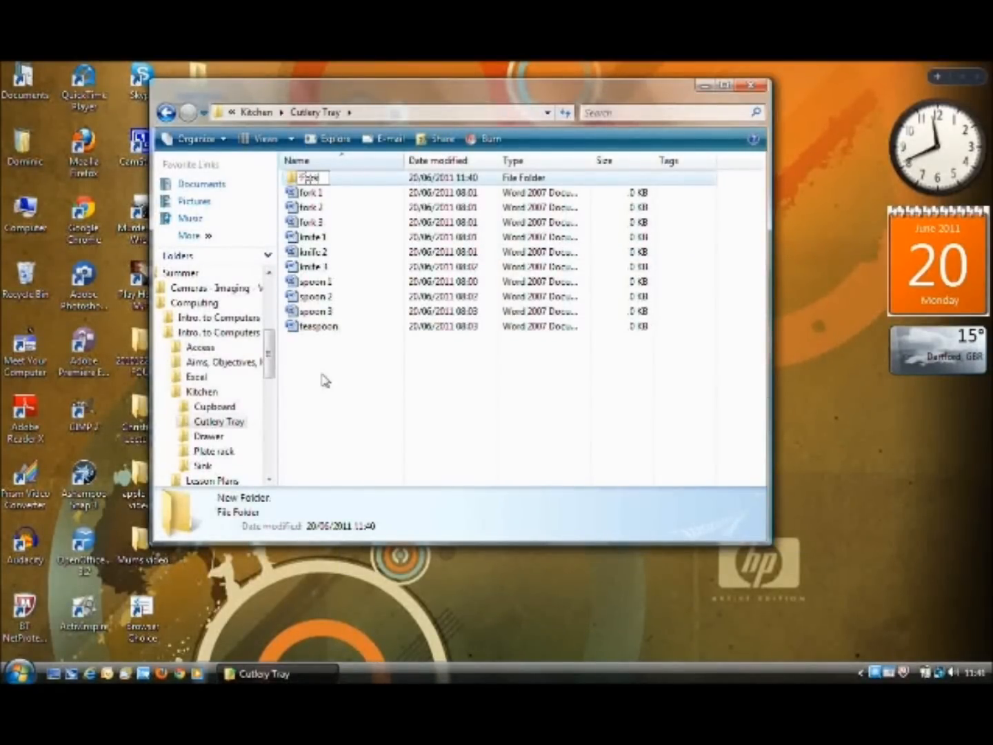
key("Return")
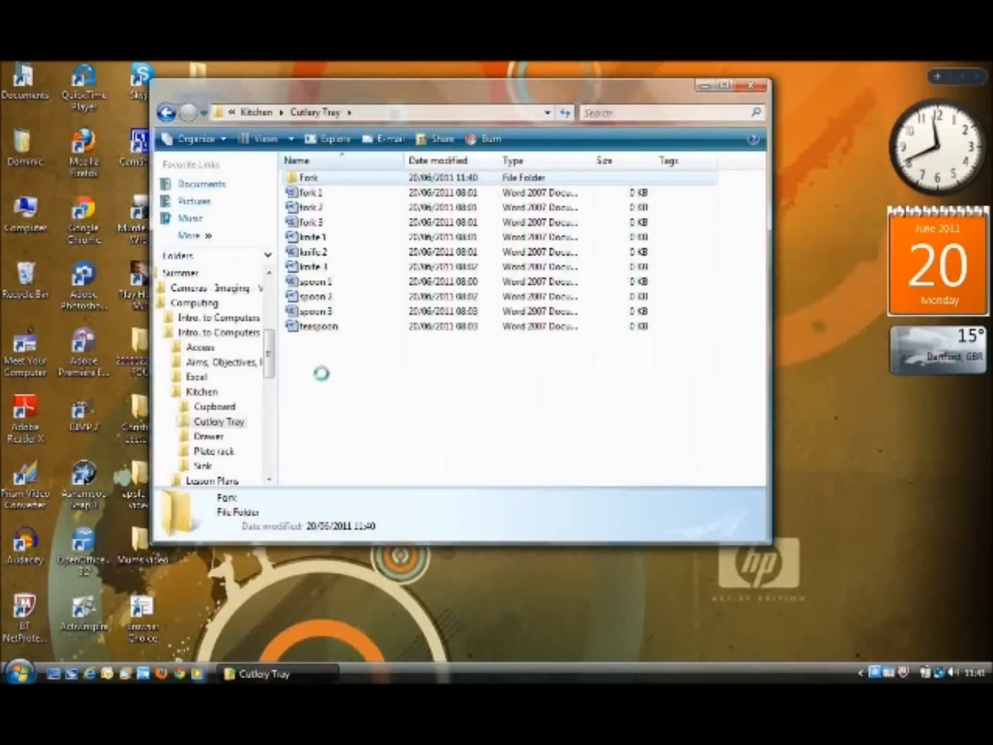
left_click_drag(358, 222, 317, 187)
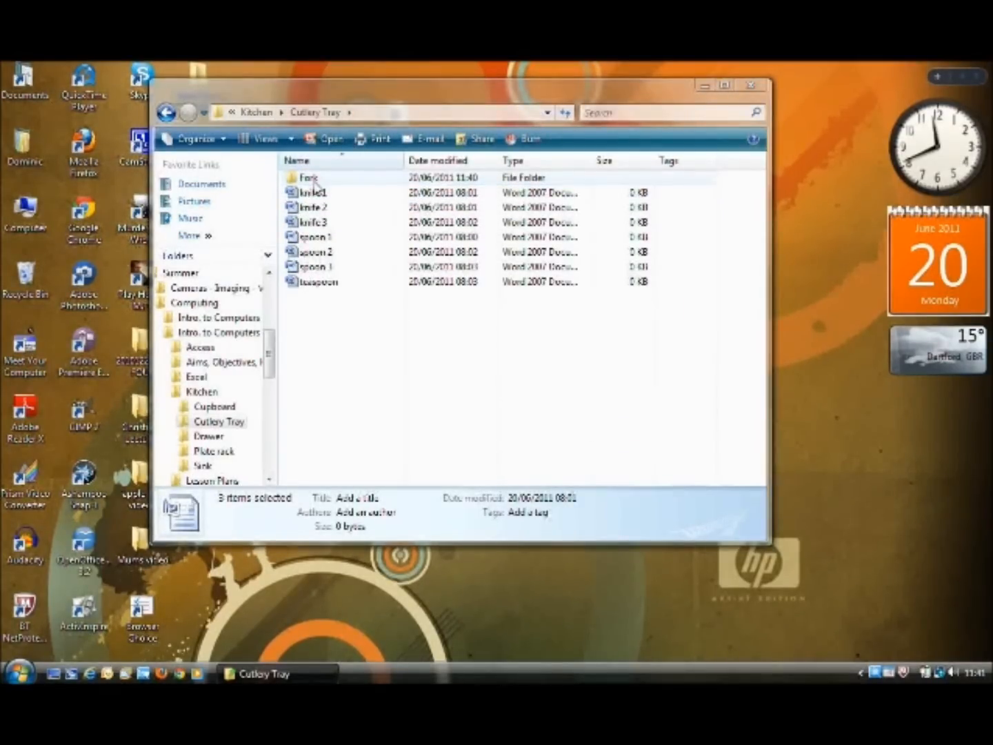
- Create a folder named Knife in Cutlery Tray and move the knife 1, knife 2 and knife 3 documents into it
right_click(325, 321)
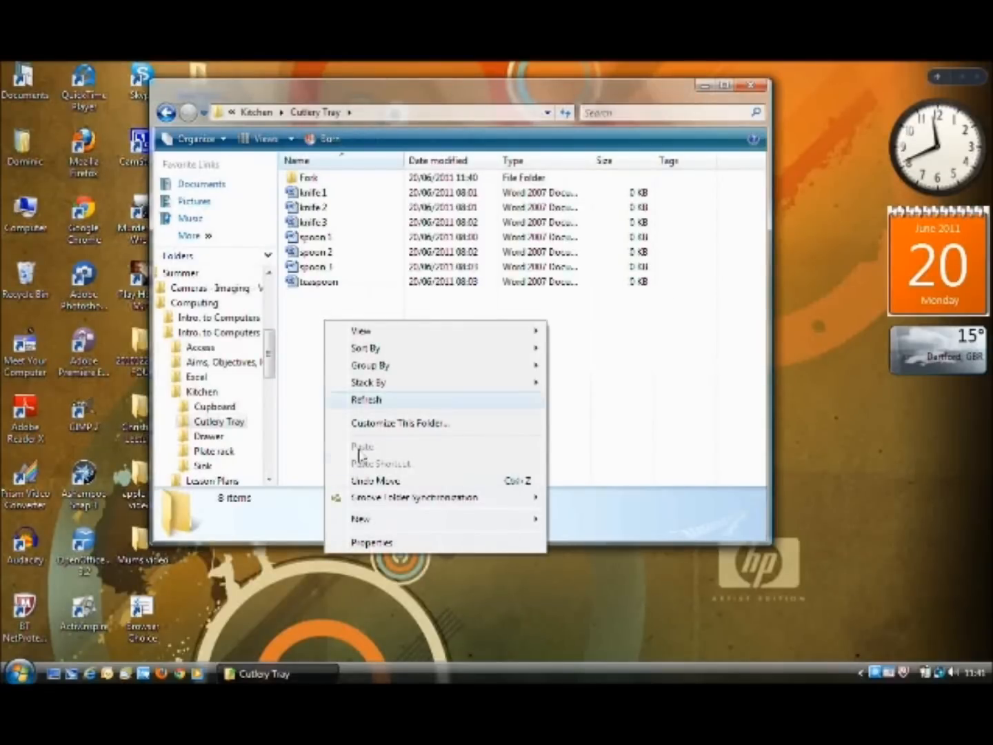
mouse_move(401, 520)
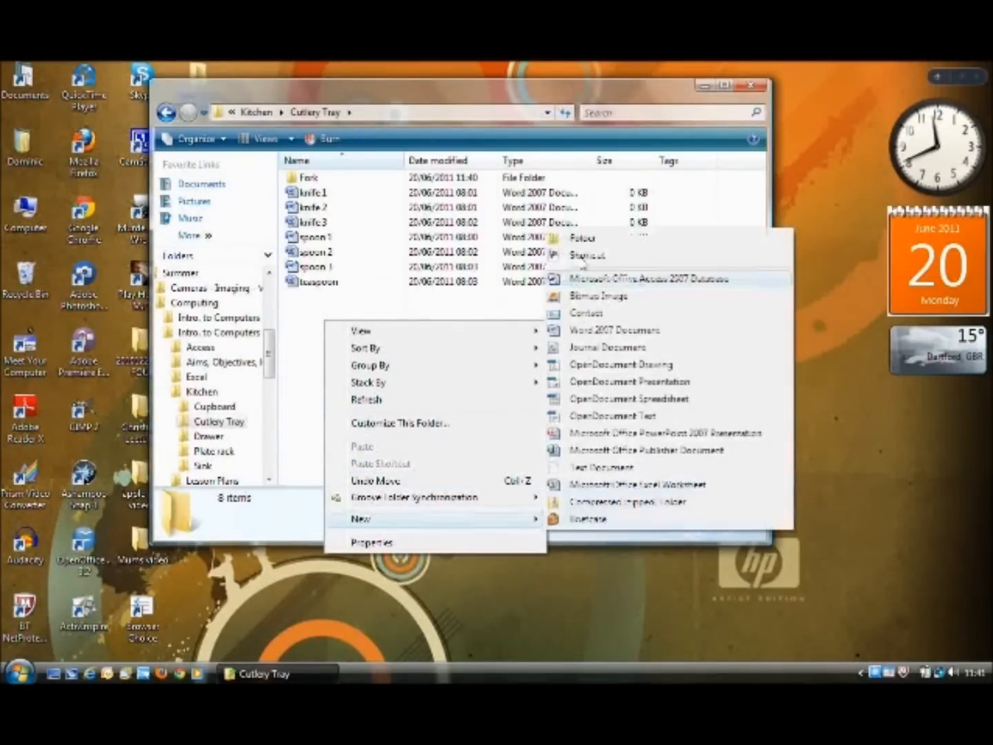
left_click(583, 239)
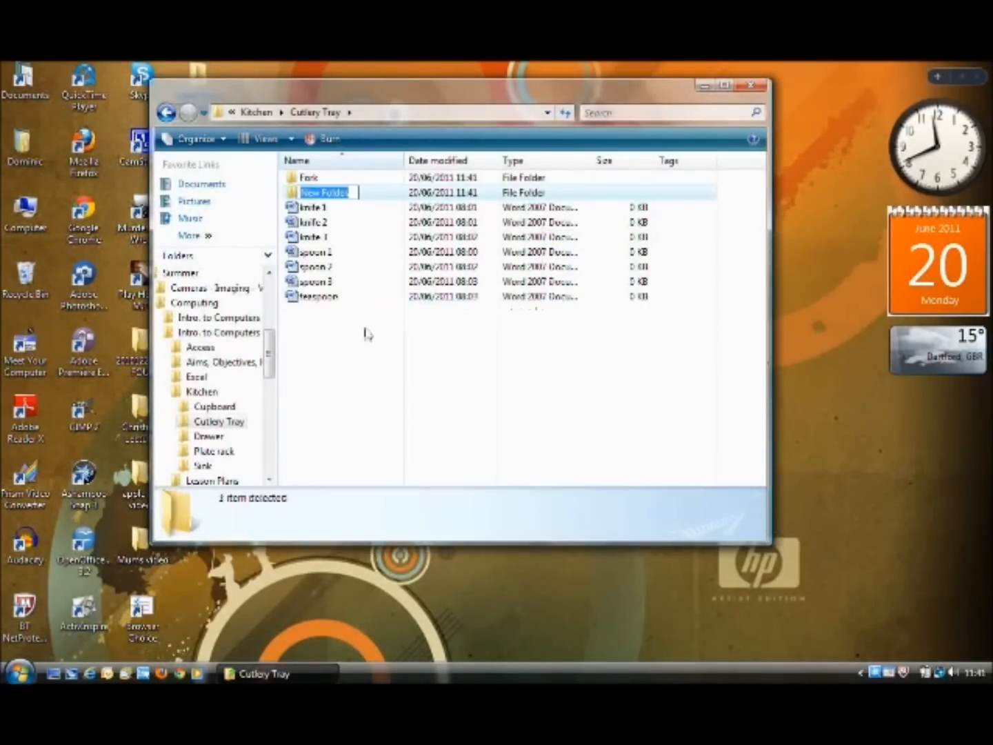
type("Knife")
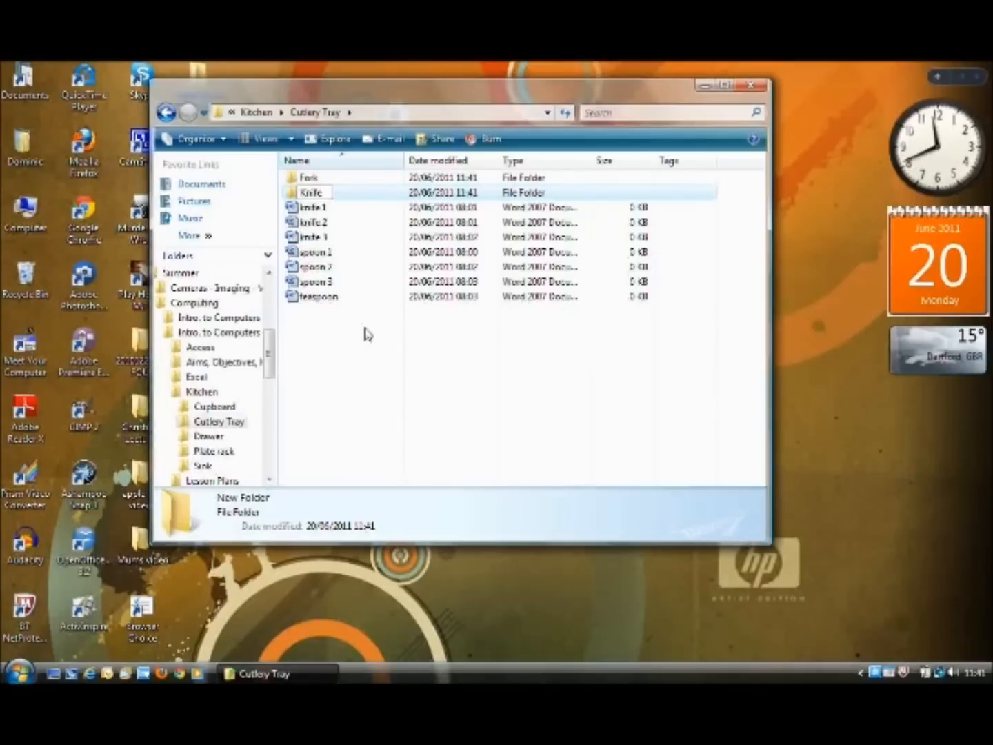
key("Return")
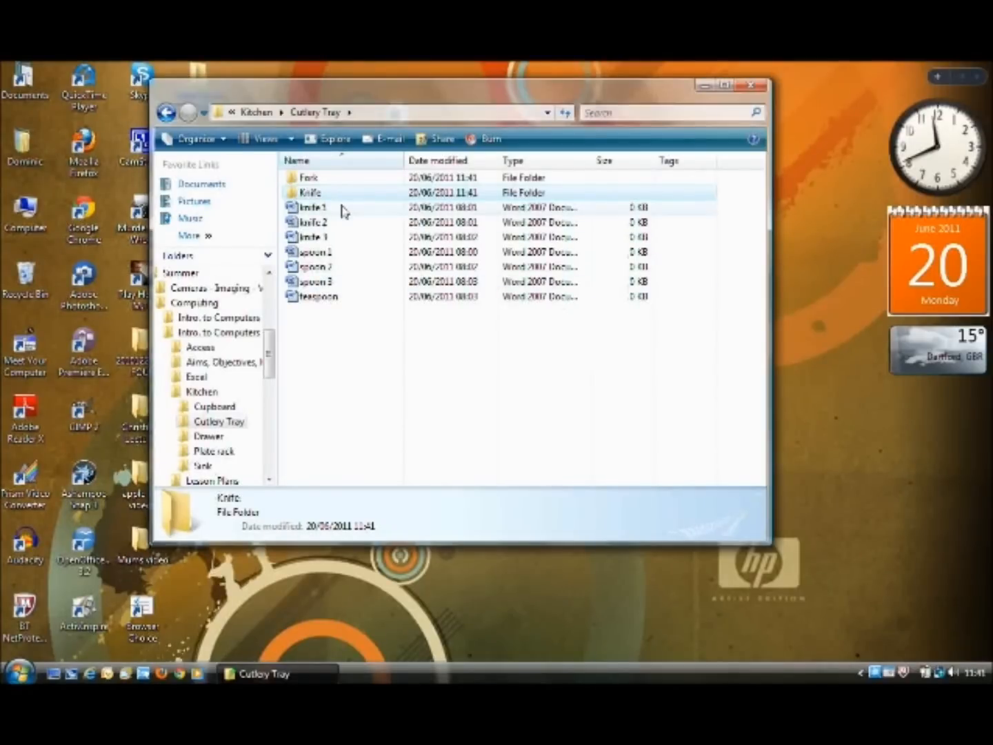
left_click_drag(343, 212, 319, 200)
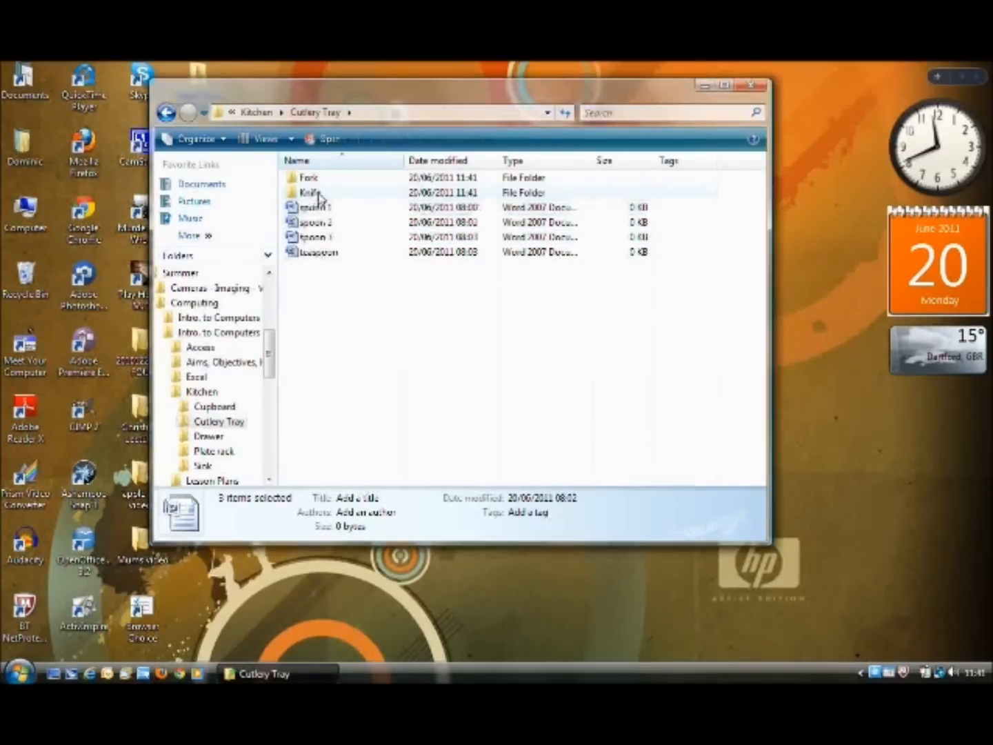
- Create a folder named Spoon in Cutlery Tray and move the three numbered spoon documents and the teaspoon document into it
right_click(343, 288)
mouse_move(385, 481)
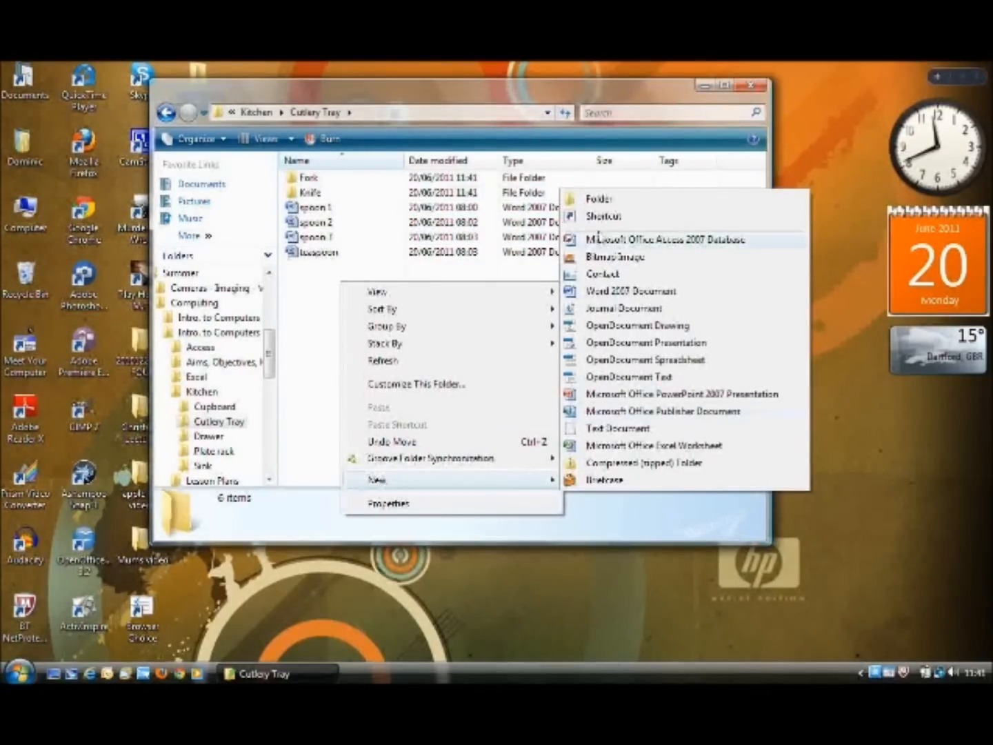
left_click(600, 200)
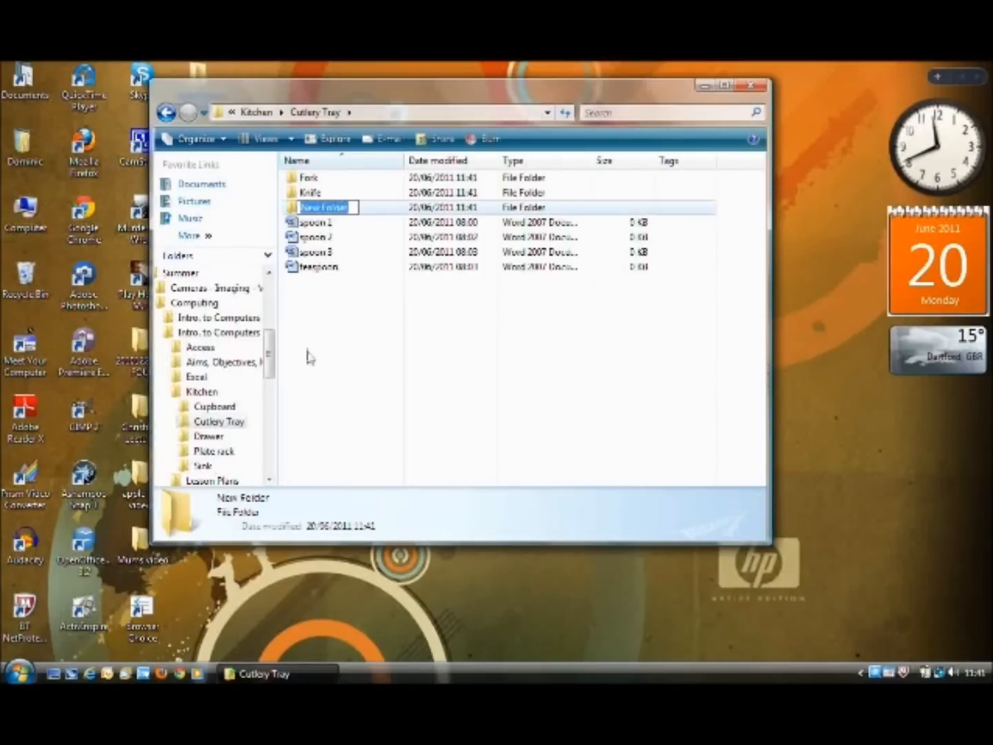
type("Spoon")
key("Return")
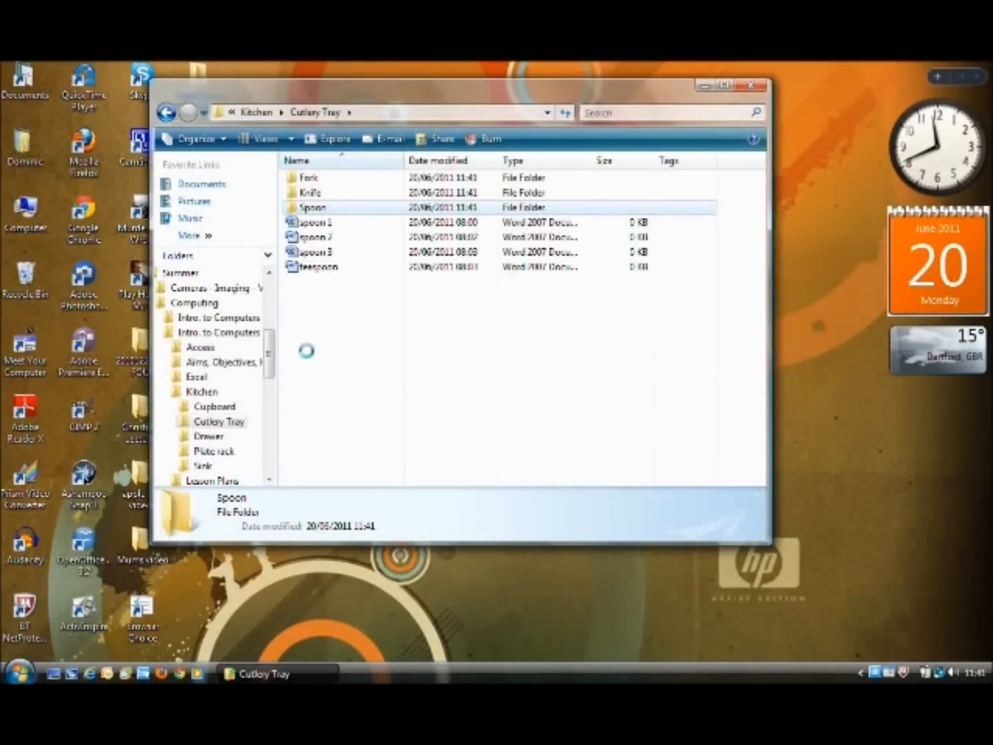
left_click_drag(349, 294, 314, 209)
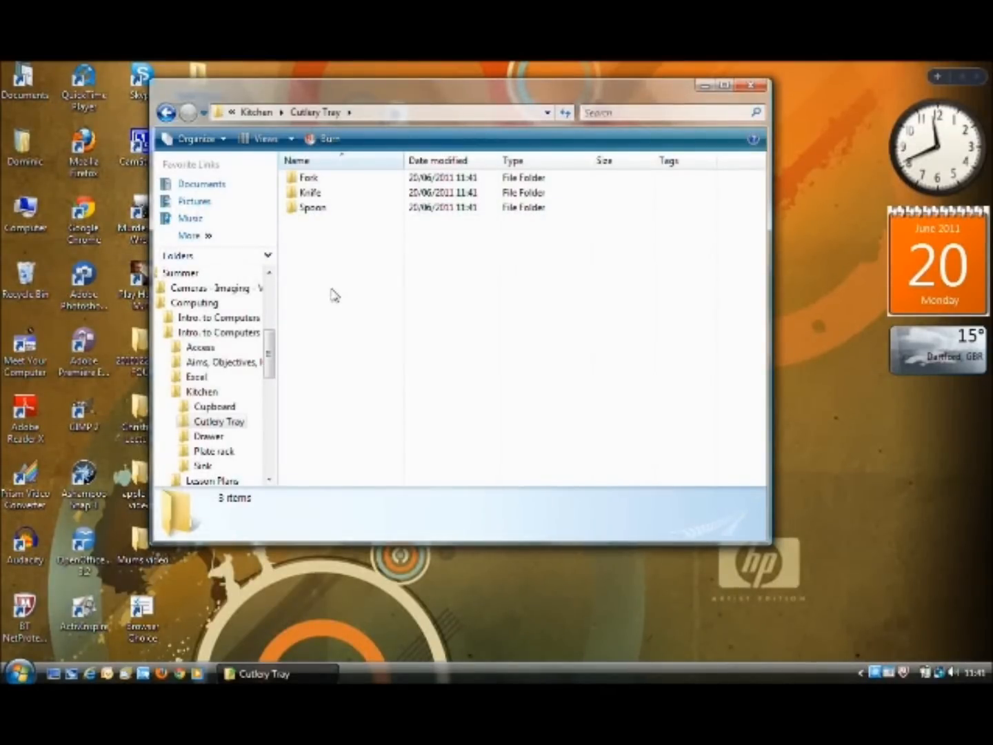
- Go back to the Kitchen folder, check the contents of its Cupboard subfolder and return to Kitchen
left_click(219, 393)
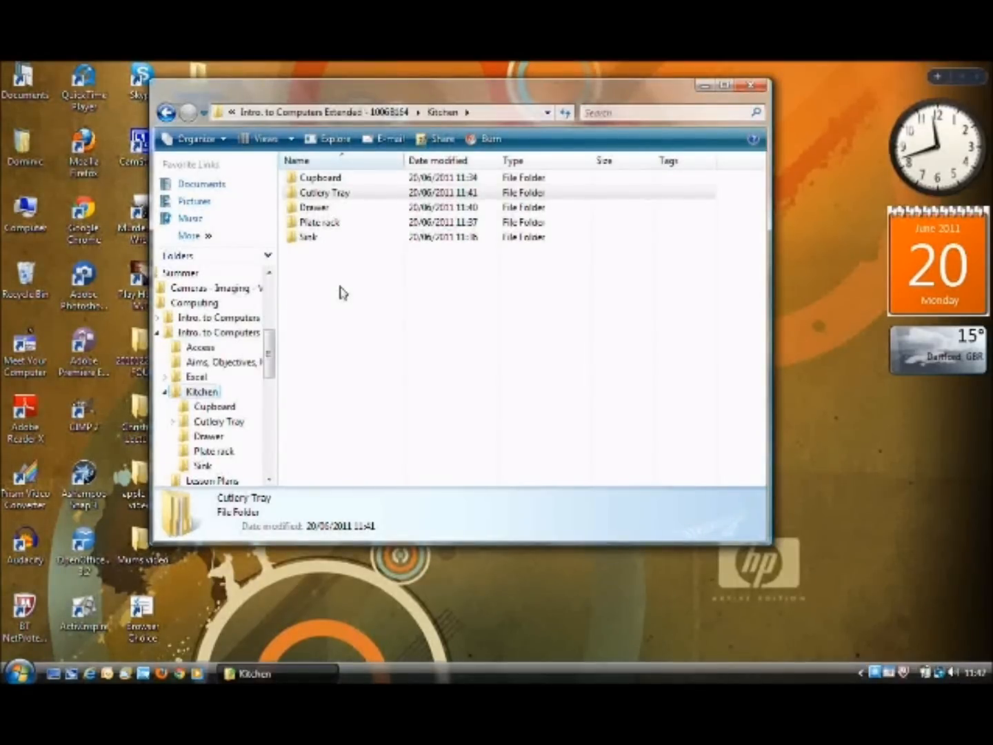
left_click(336, 181)
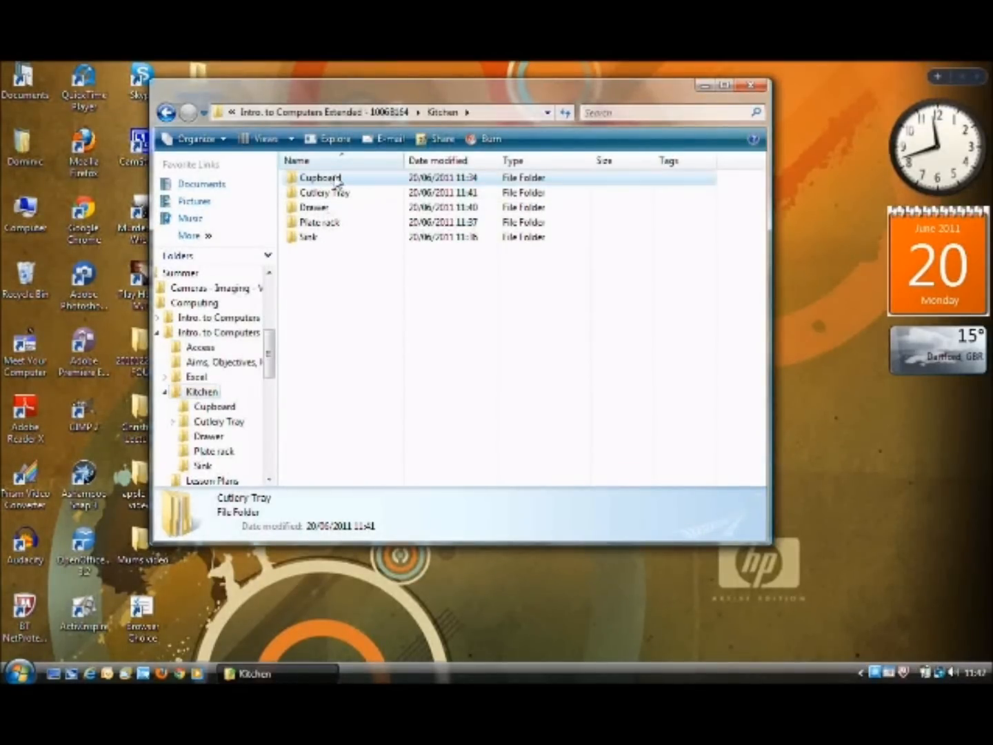
left_click(337, 181)
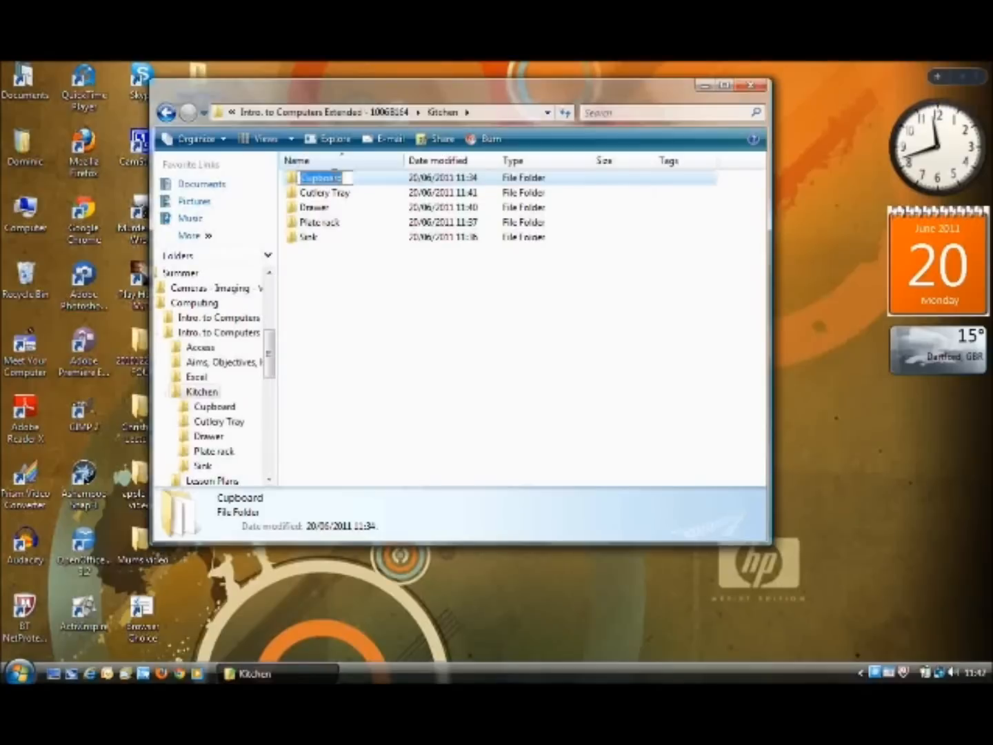
left_click(339, 252)
right_click(326, 174)
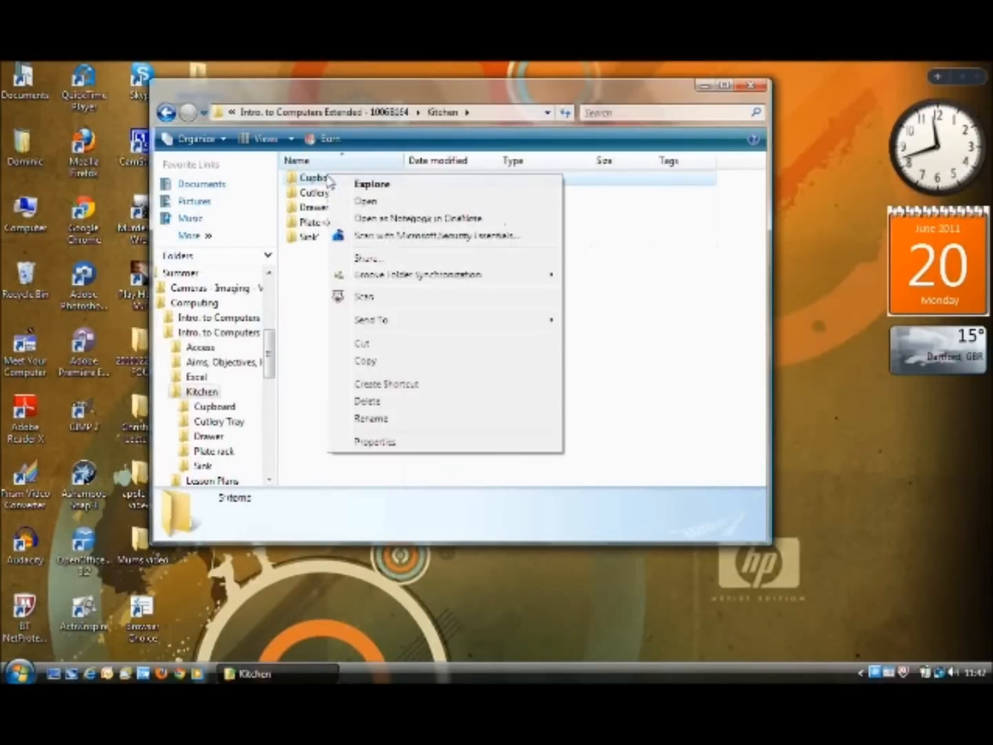
left_click(376, 184)
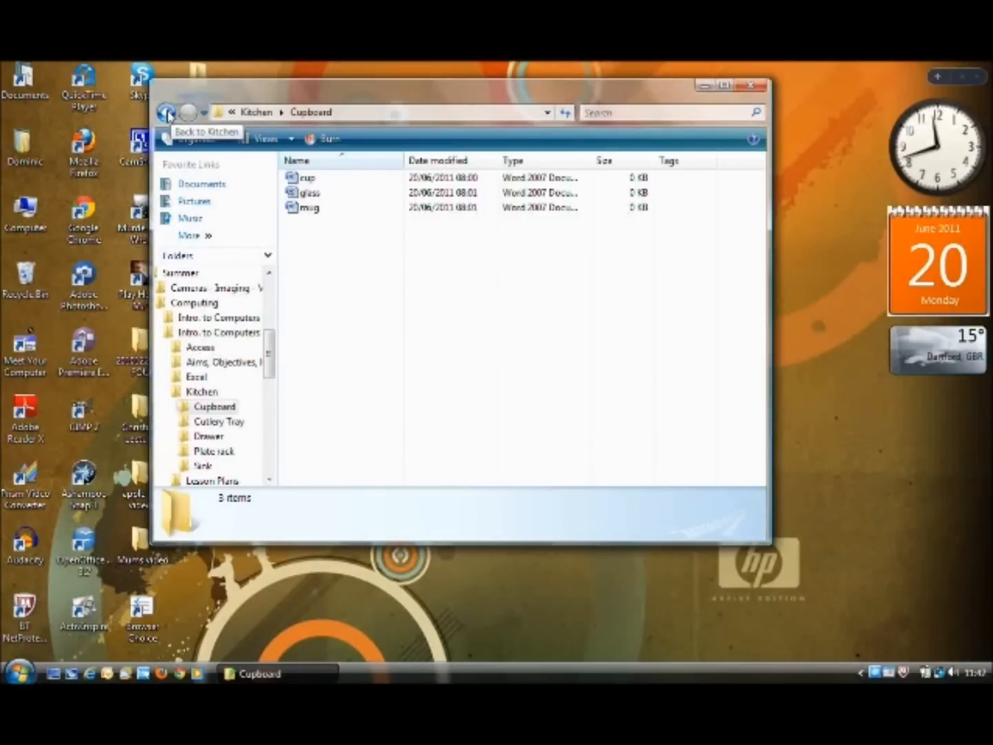
left_click(168, 115)
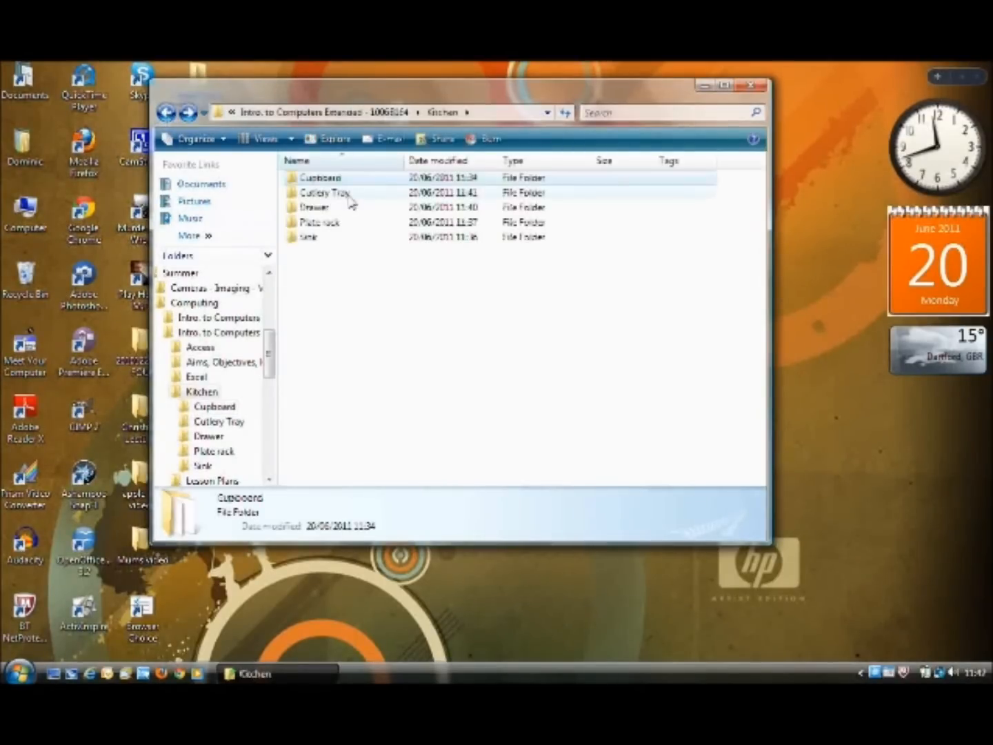
- Check the contents of Cutlery Tray and its Knife subfolder, and return to the Kitchen folder
right_click(346, 196)
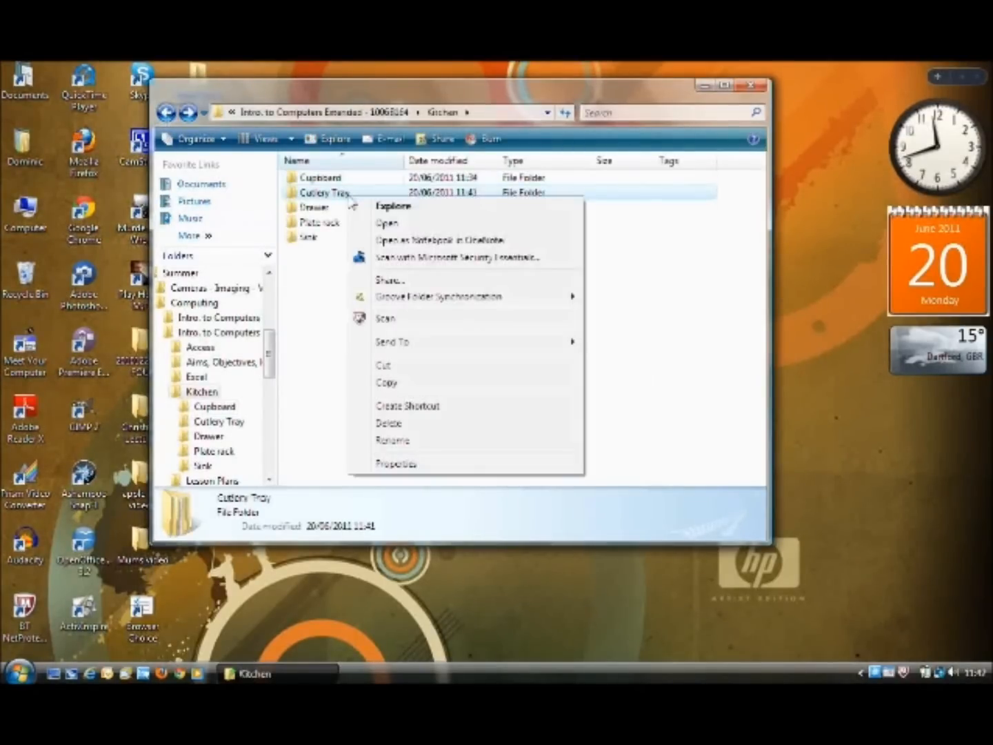
left_click(404, 207)
right_click(332, 190)
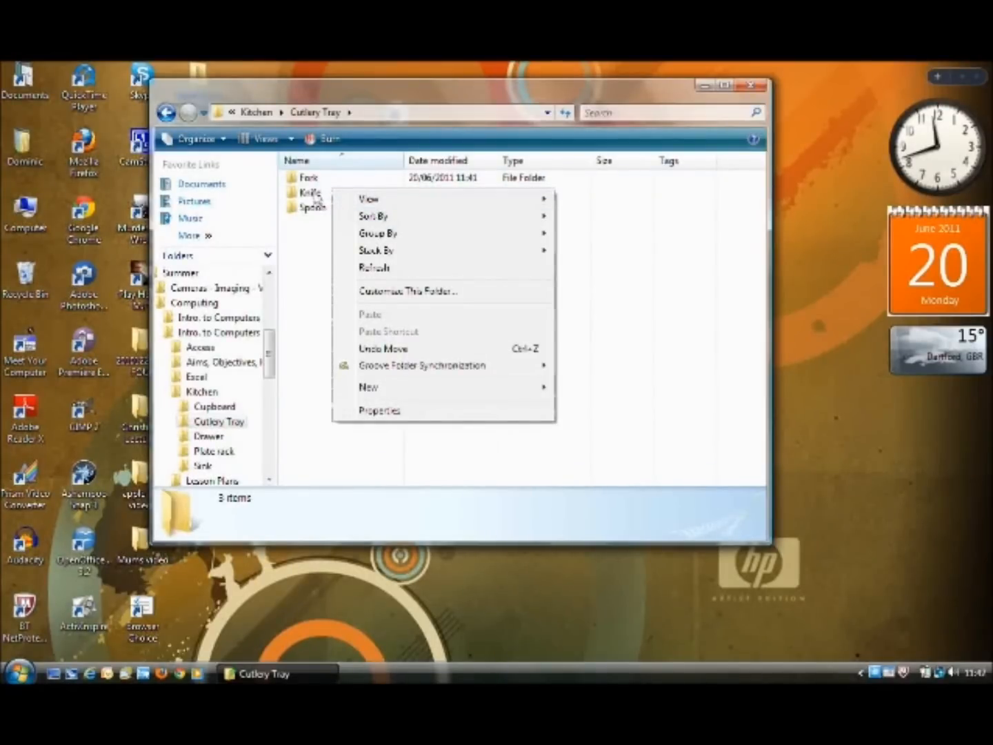
left_click(312, 195)
right_click(315, 193)
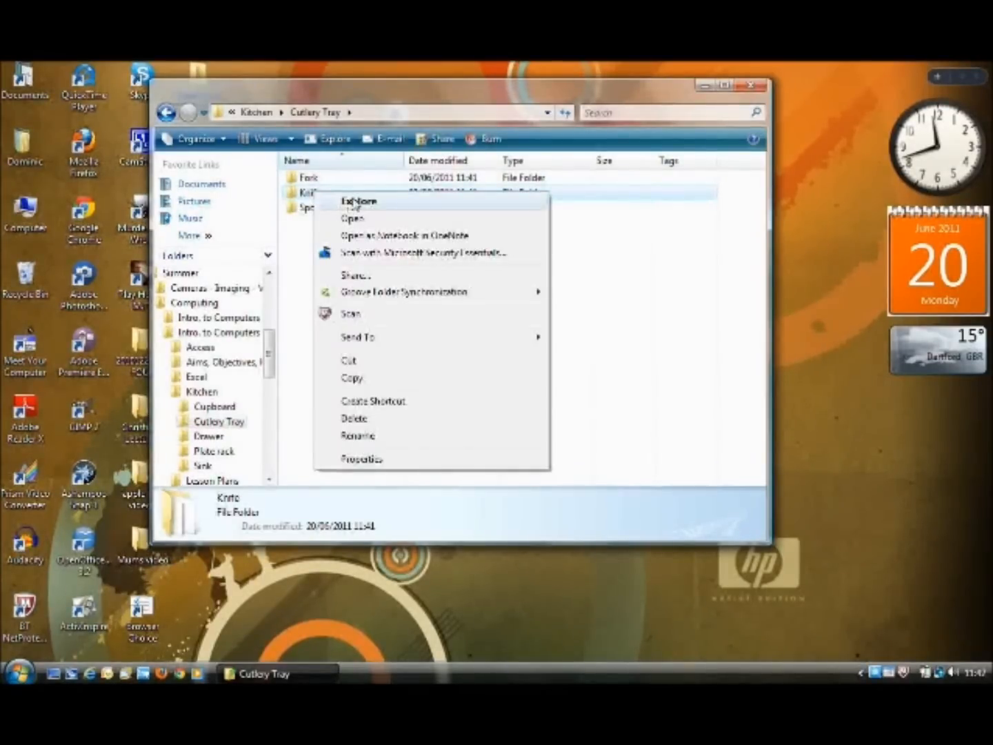
left_click(355, 201)
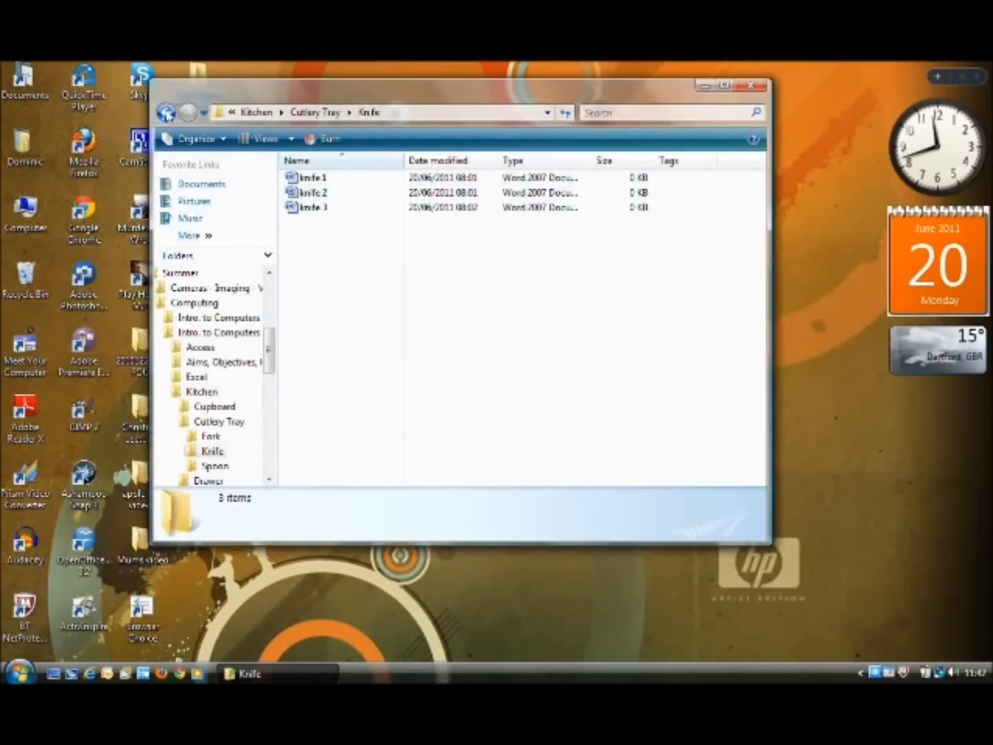
left_click(166, 113)
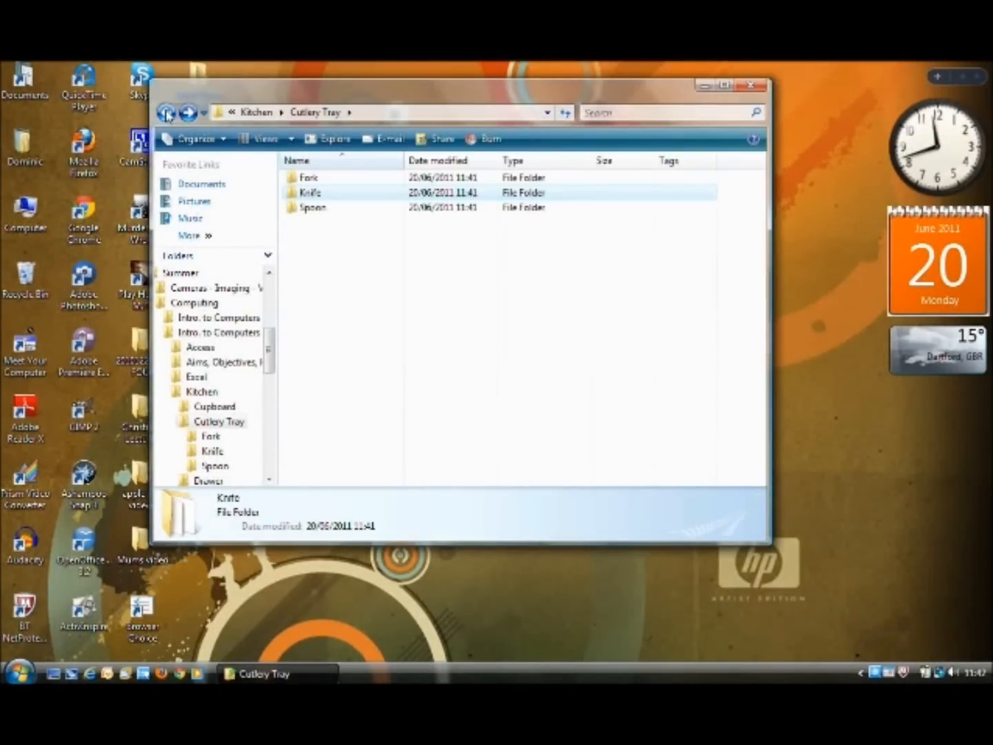
left_click(166, 113)
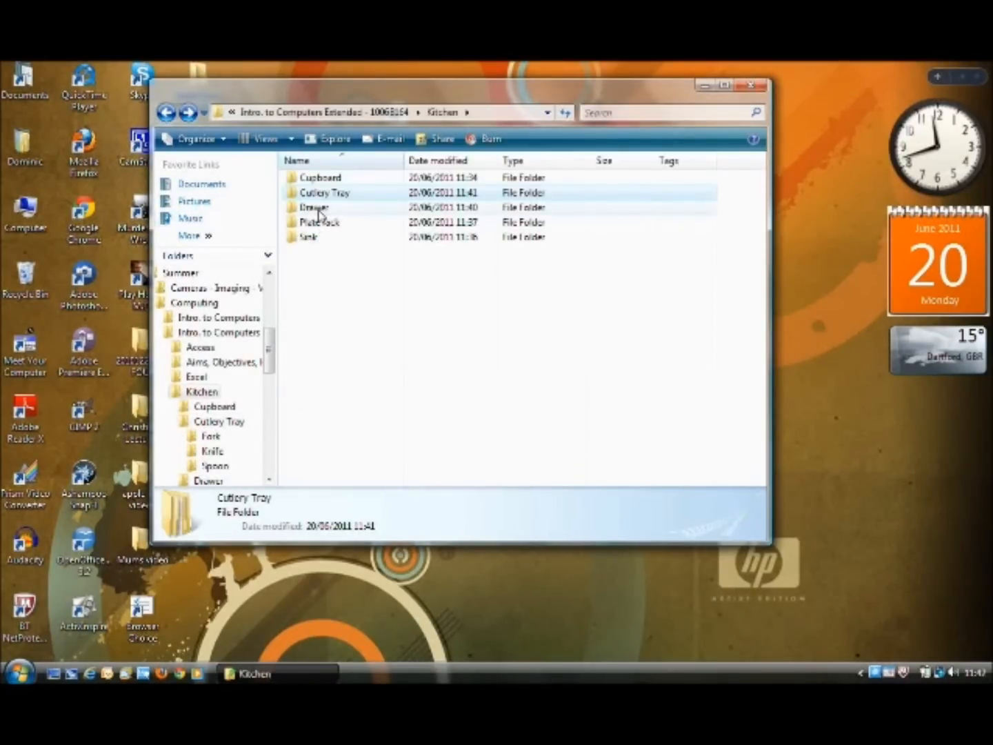
- Check the documents in Kitchen's Drawer and Plate rack folders, returning to Kitchen after each one
right_click(319, 210)
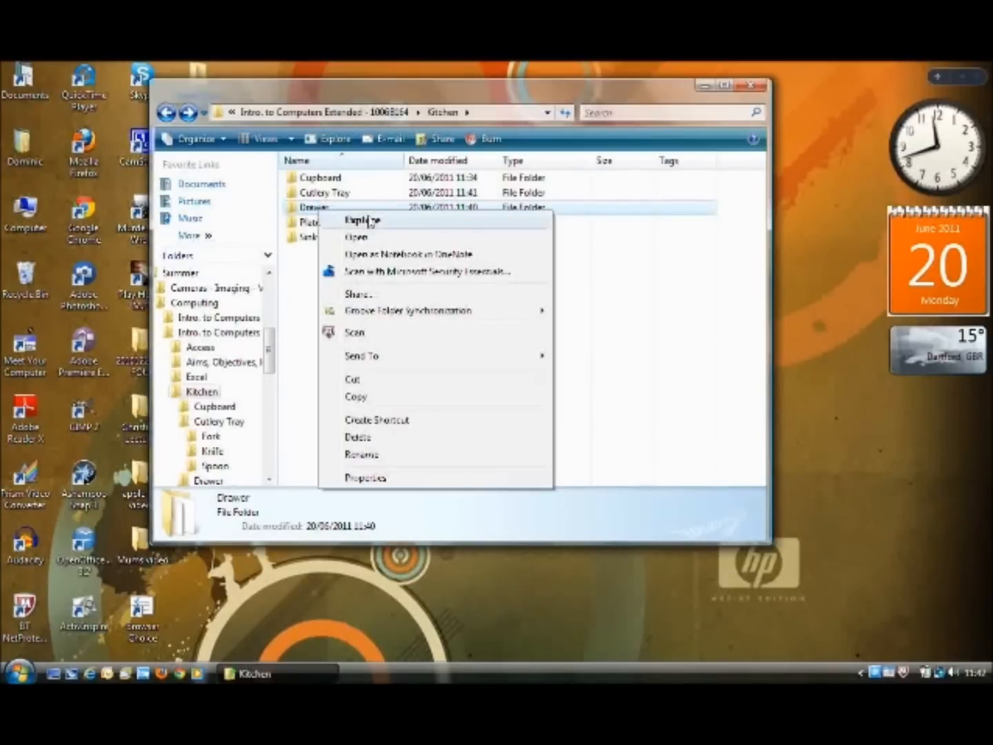
left_click(369, 221)
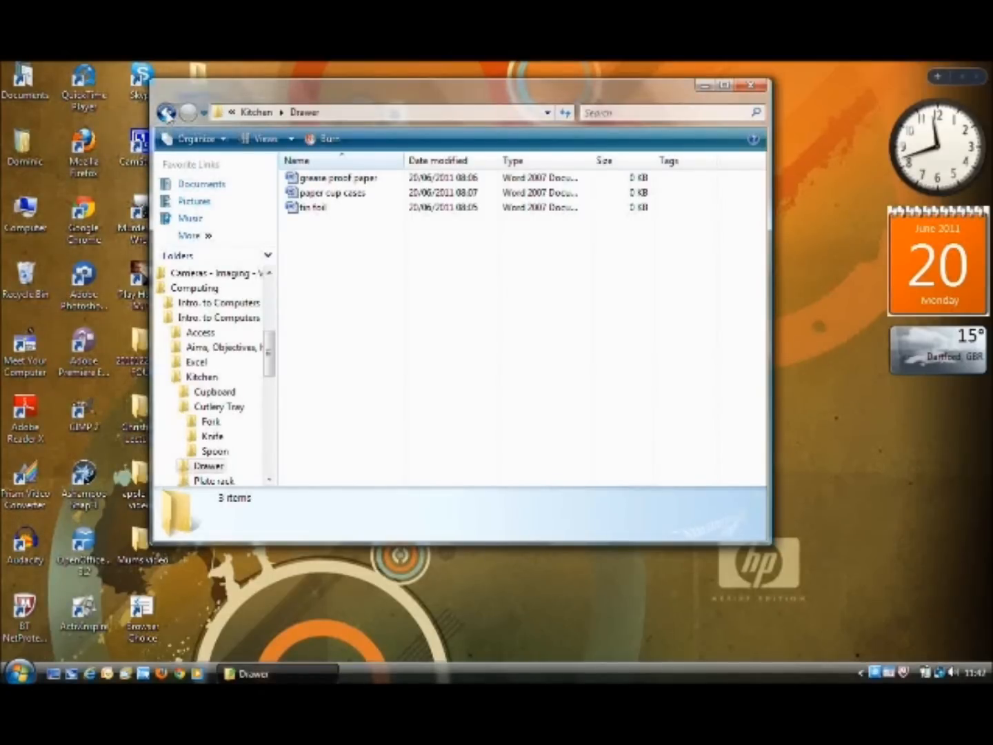
left_click(165, 113)
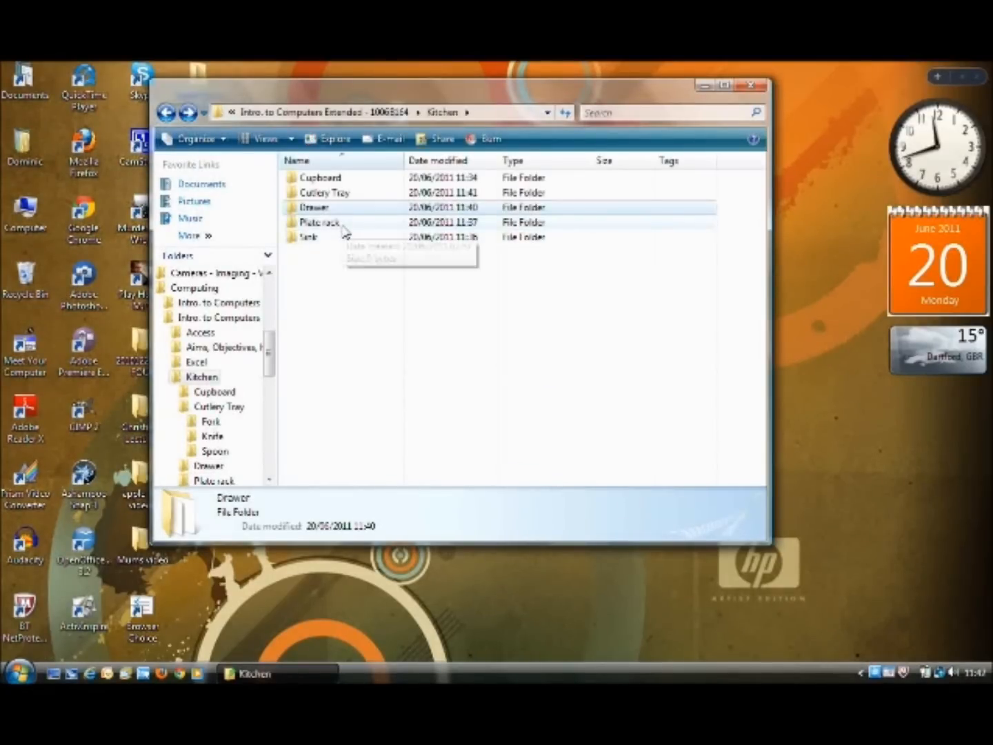
right_click(343, 231)
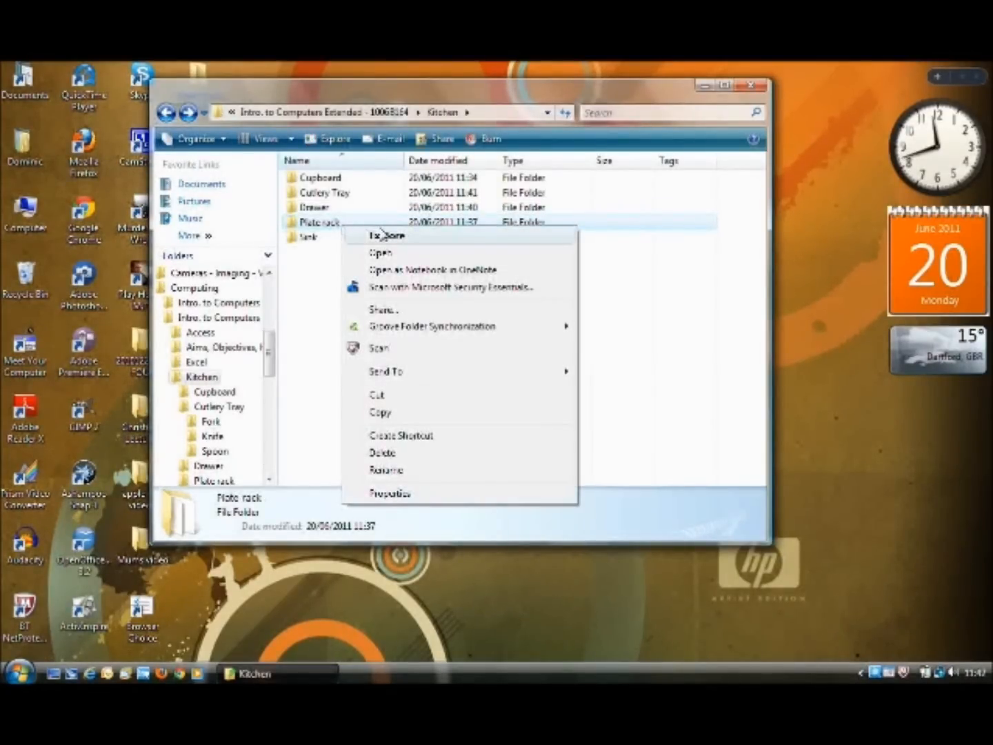
left_click(382, 233)
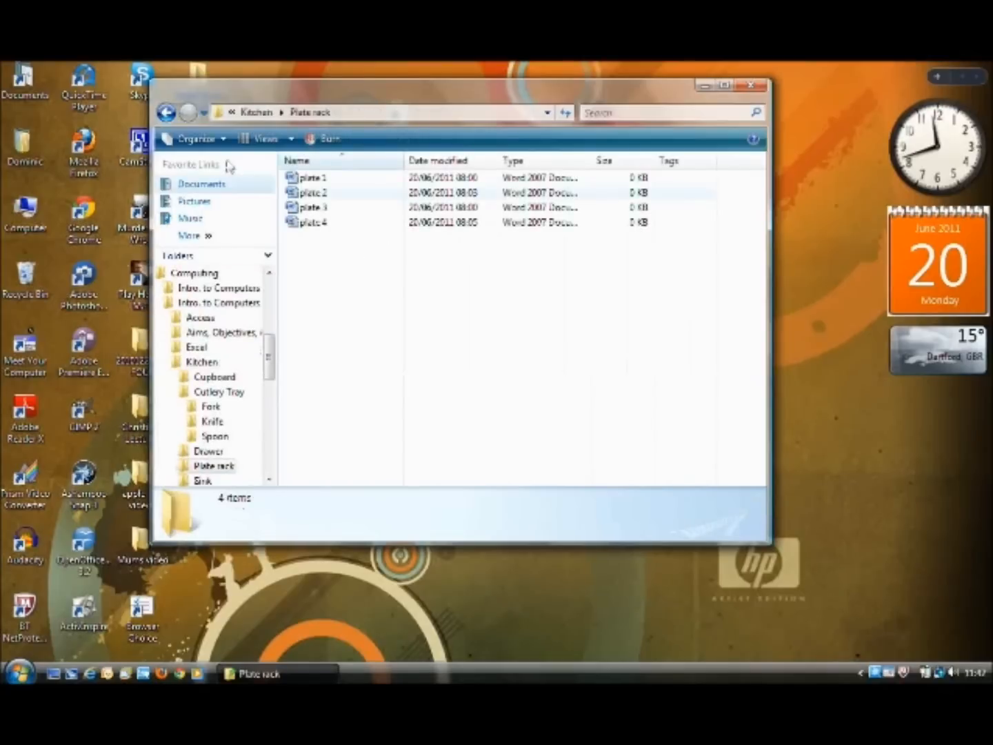
left_click(168, 115)
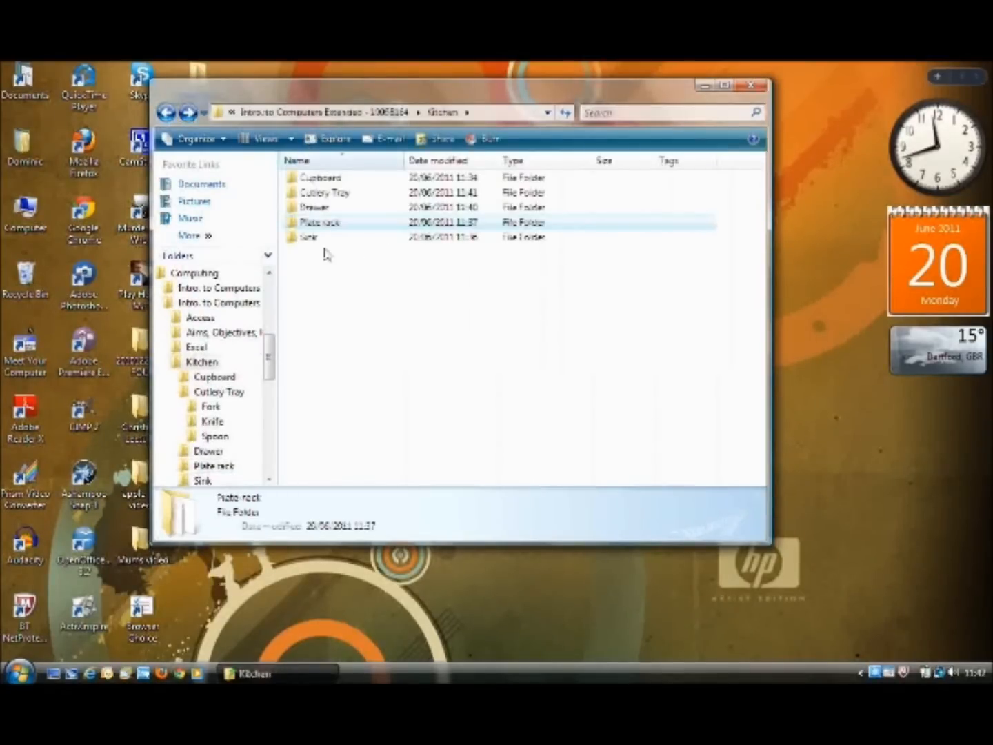
left_click(351, 288)
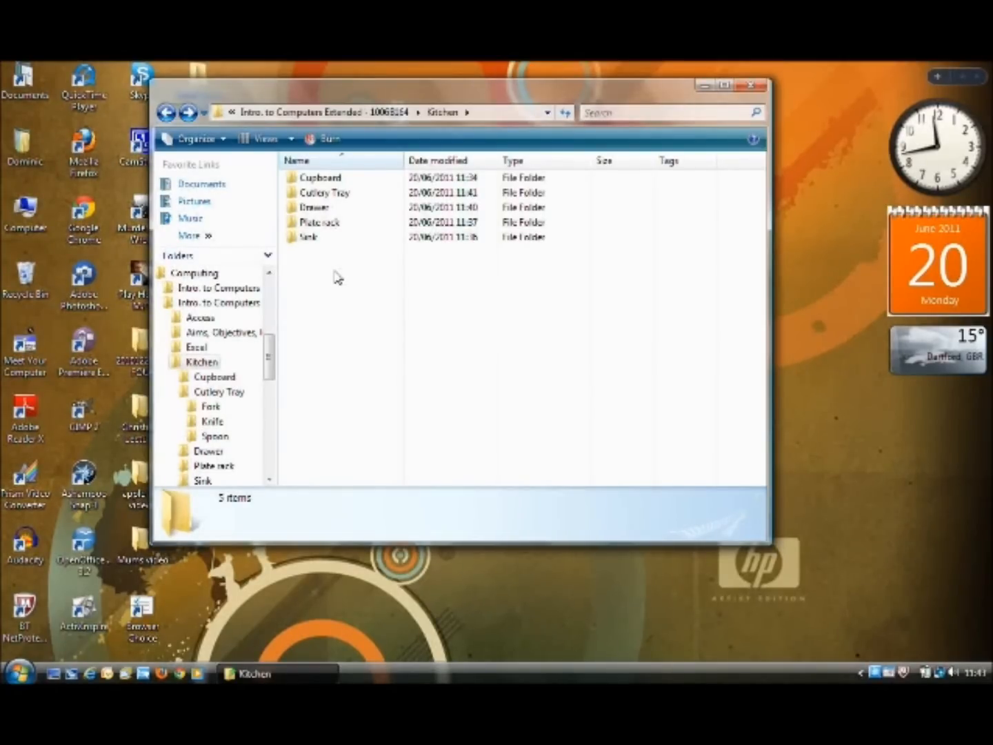
- Open Microsoft Office Word 2007 and write "Table spoon" in the blank document
left_click(13, 676)
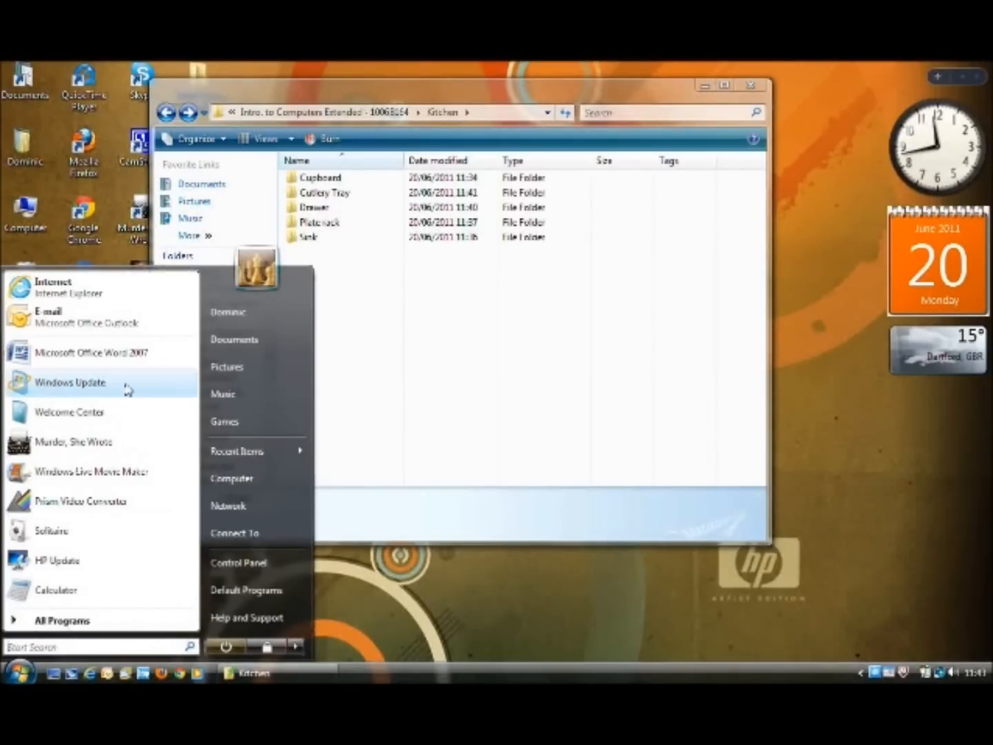
left_click(124, 360)
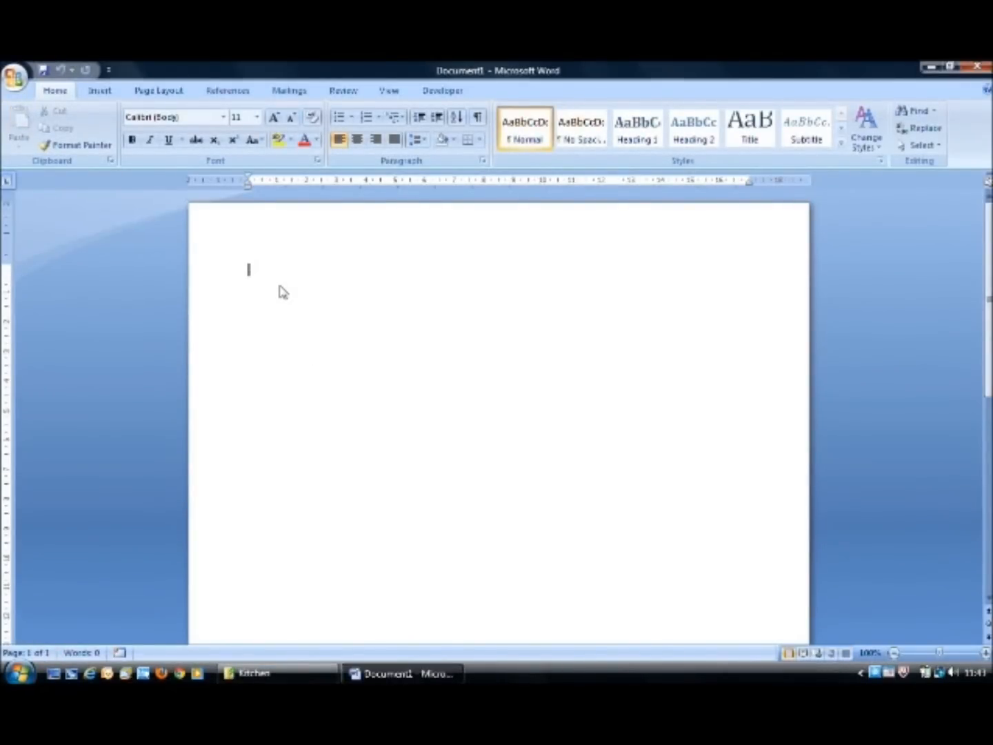
type("table spoon")
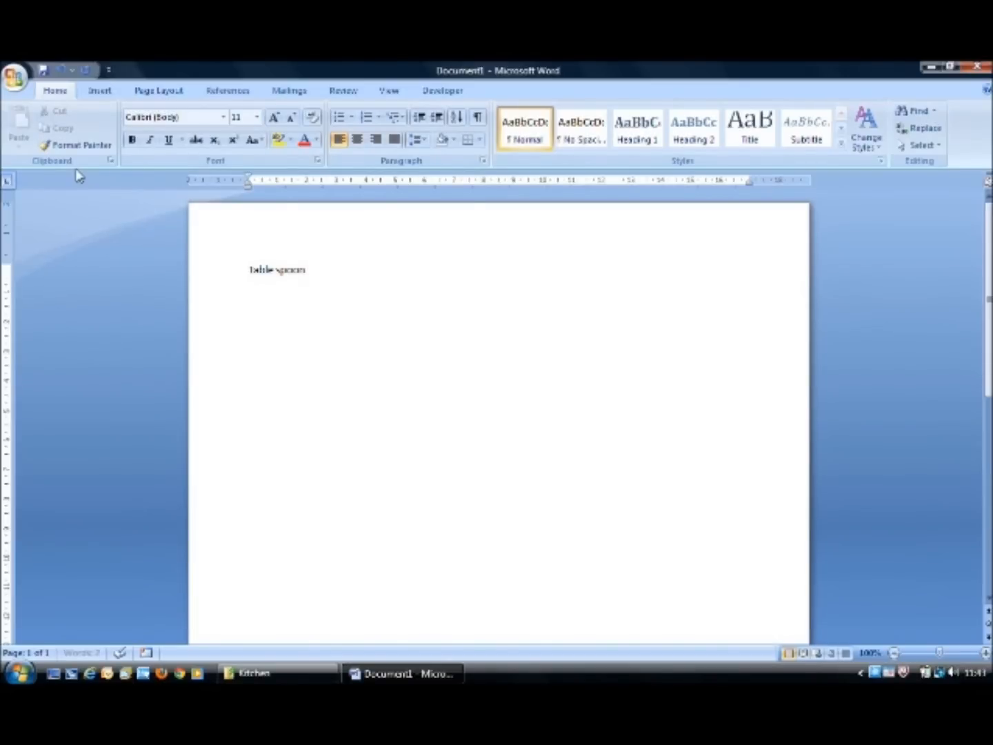
- Begin saving the new document and browse into the AECB folder inside Documents as its save location
left_click(15, 78)
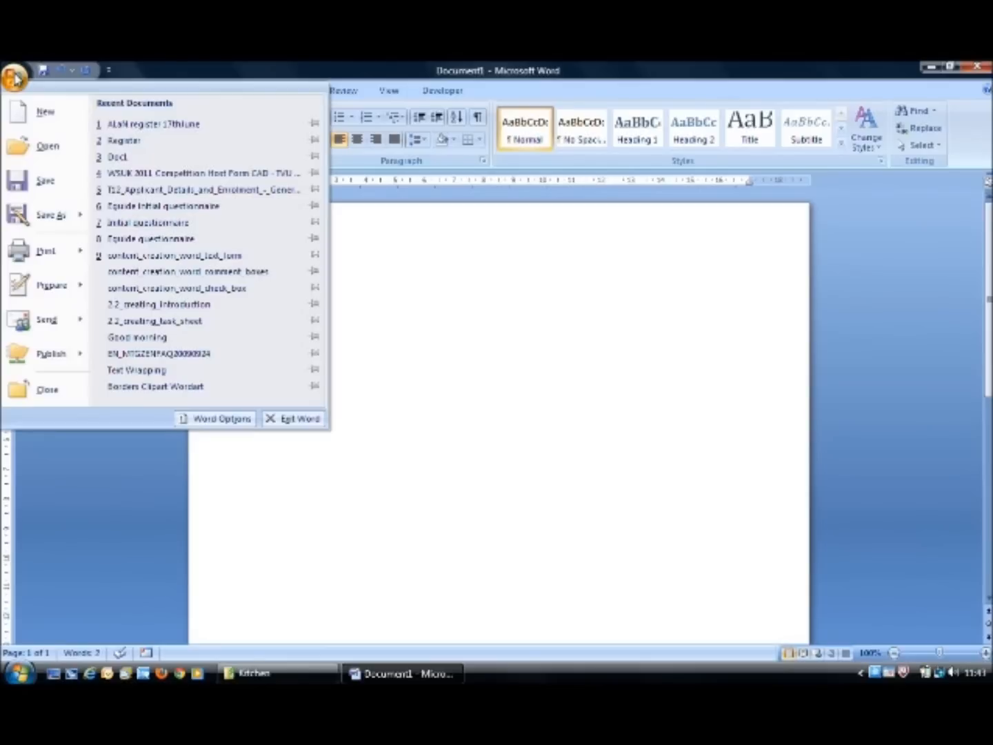
mouse_move(54, 218)
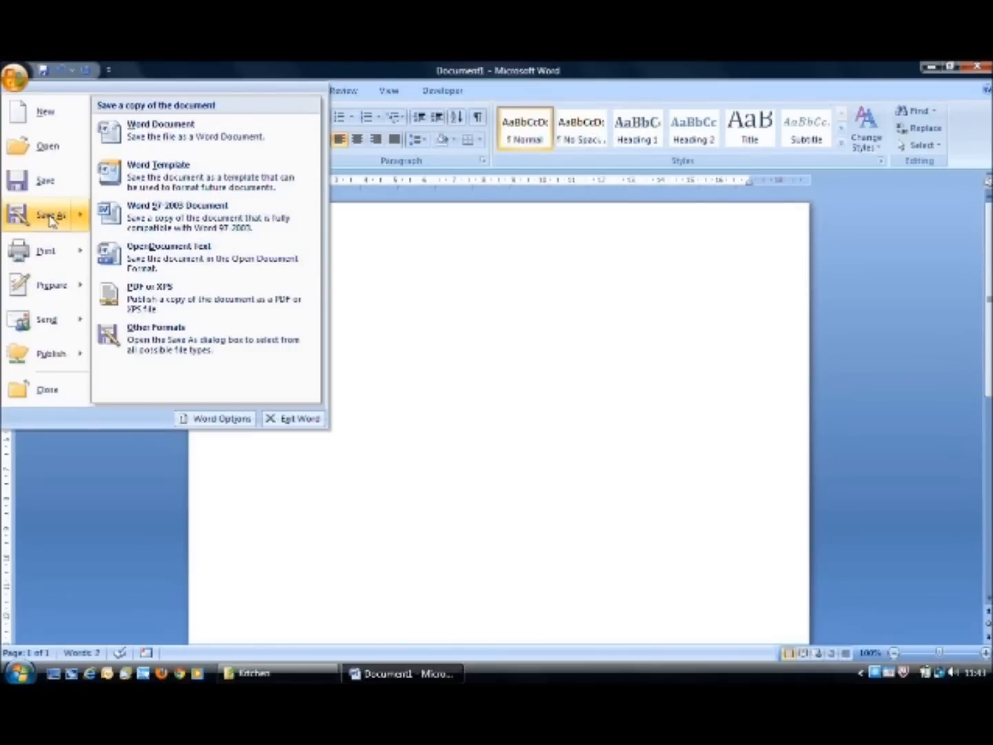
left_click(38, 186)
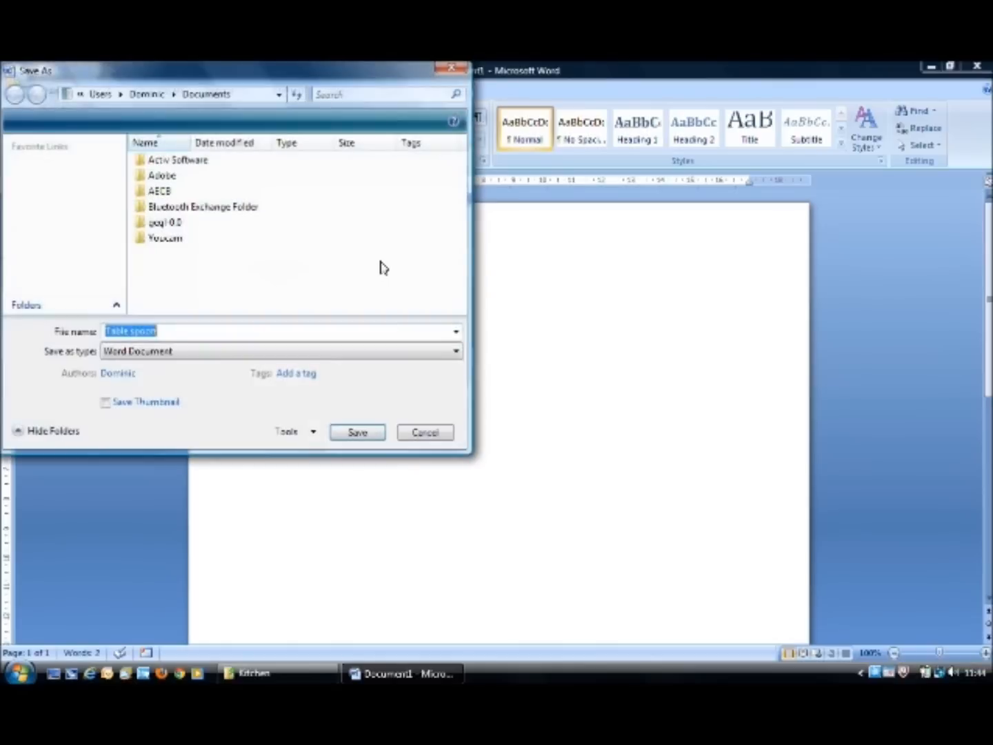
left_click_drag(318, 84, 470, 119)
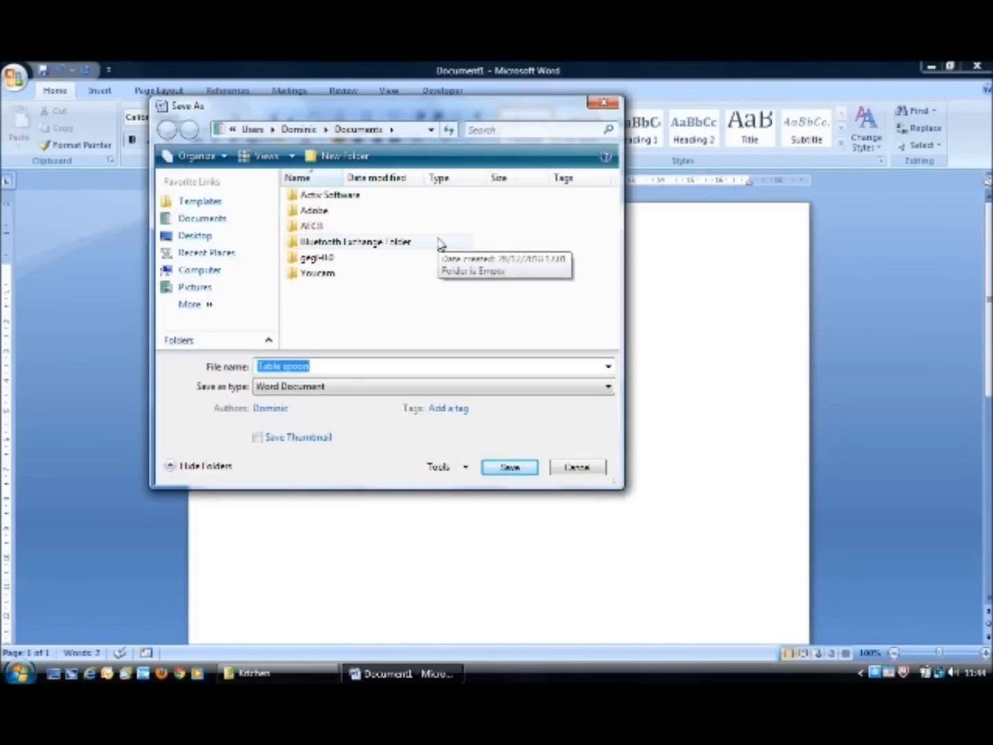
left_click(312, 228)
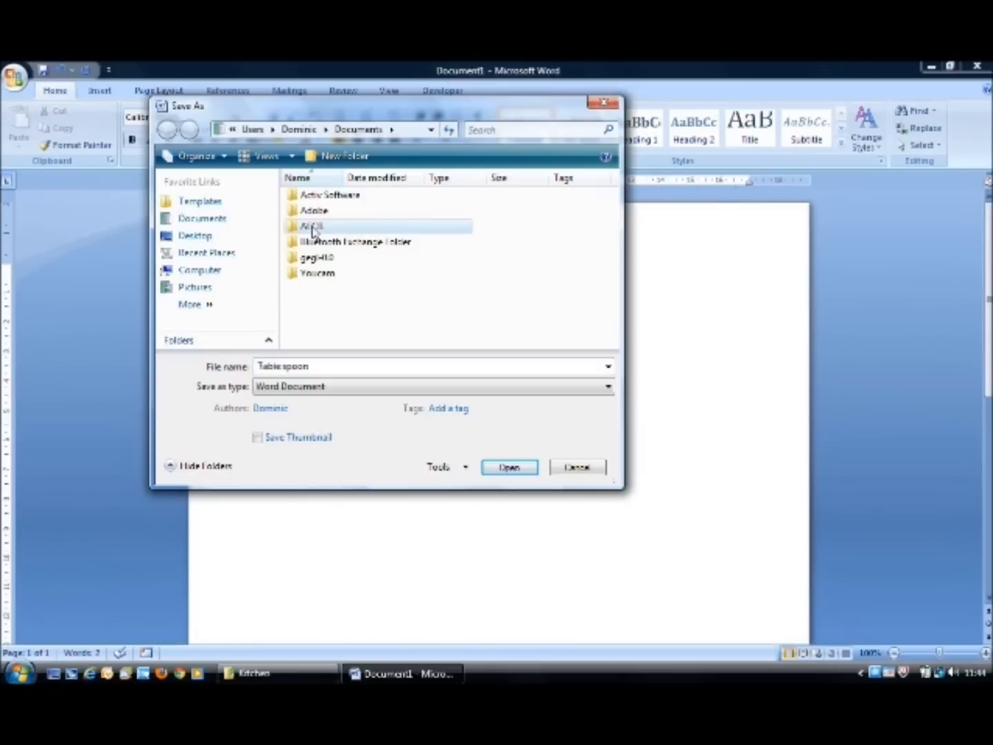
left_click(313, 228)
left_click(378, 310)
left_click(318, 231)
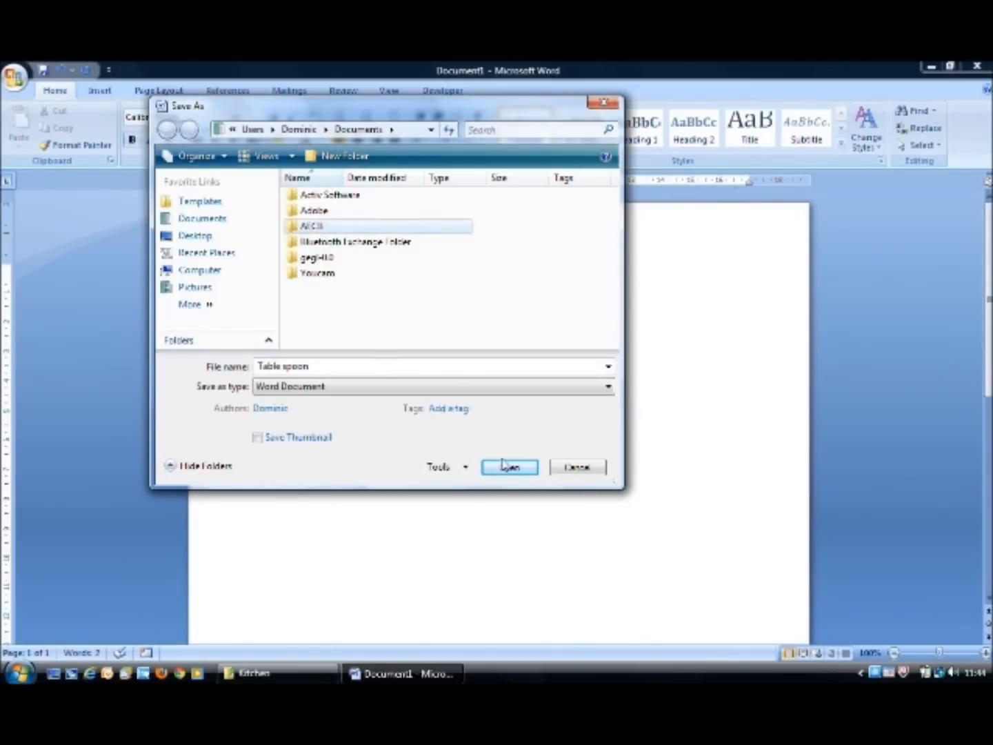
left_click(509, 469)
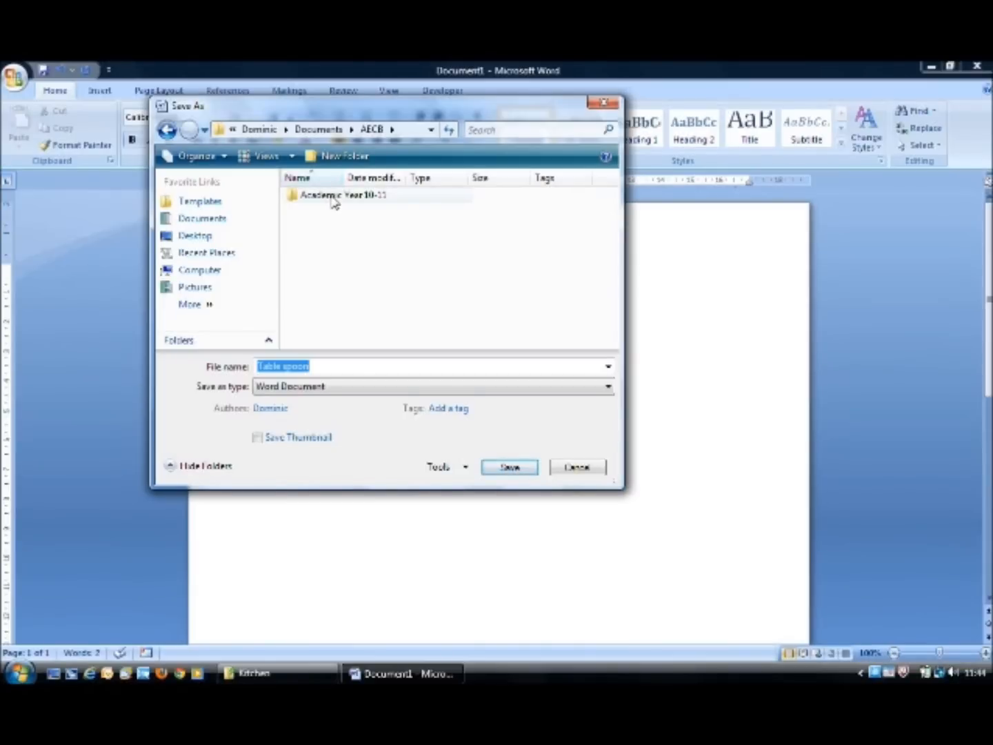
- Browse the save location through Academic Year 10-11, Summer and Computing to the Intro. to Computers Extended folder
left_click(333, 202)
left_click(511, 467)
left_click(326, 243)
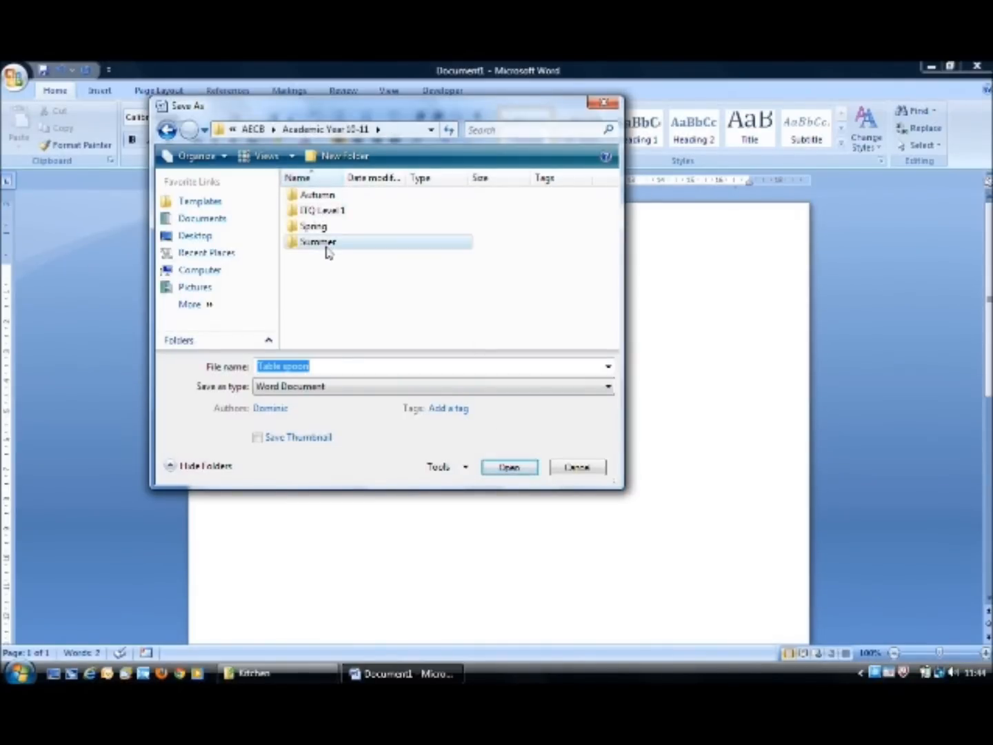
left_click(509, 469)
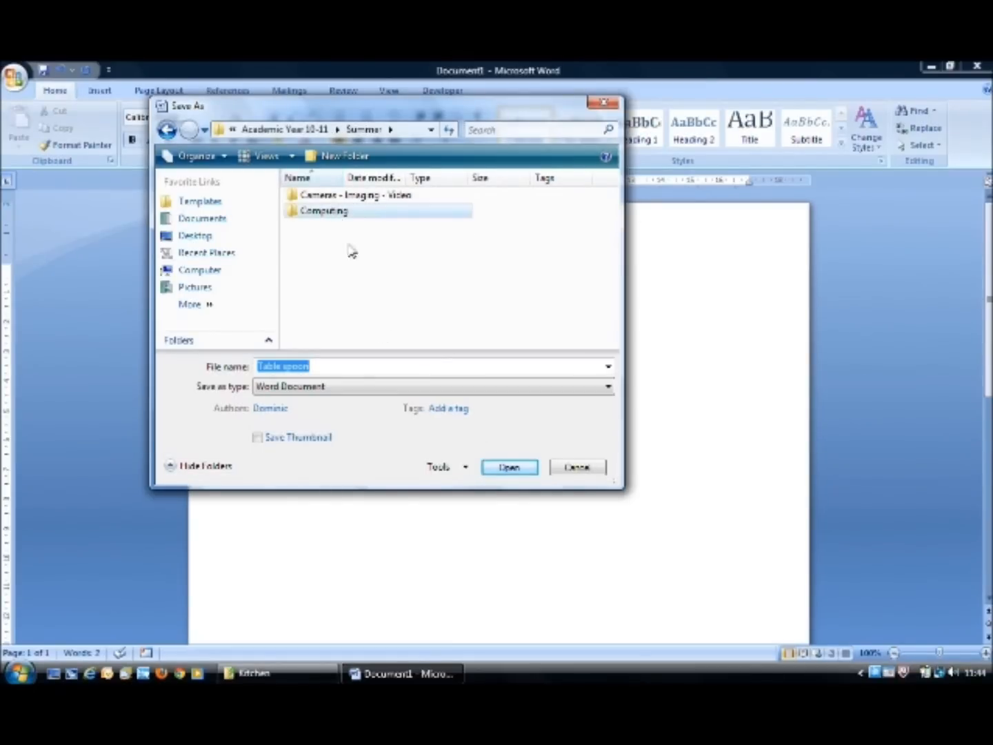
left_click(509, 470)
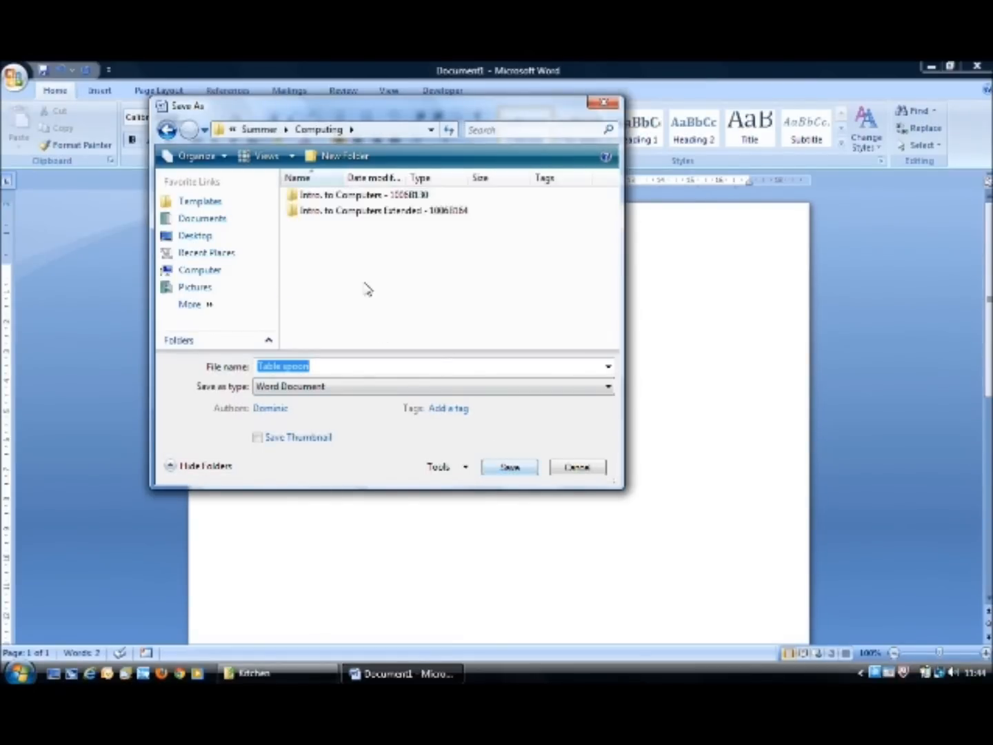
left_click(324, 211)
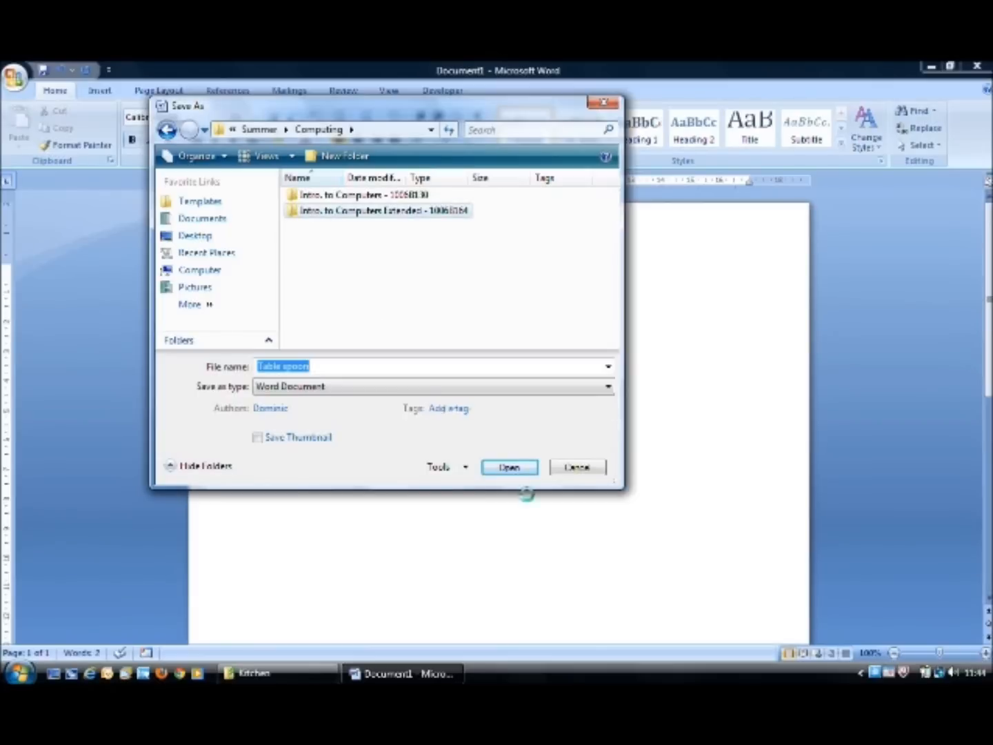
left_click(517, 474)
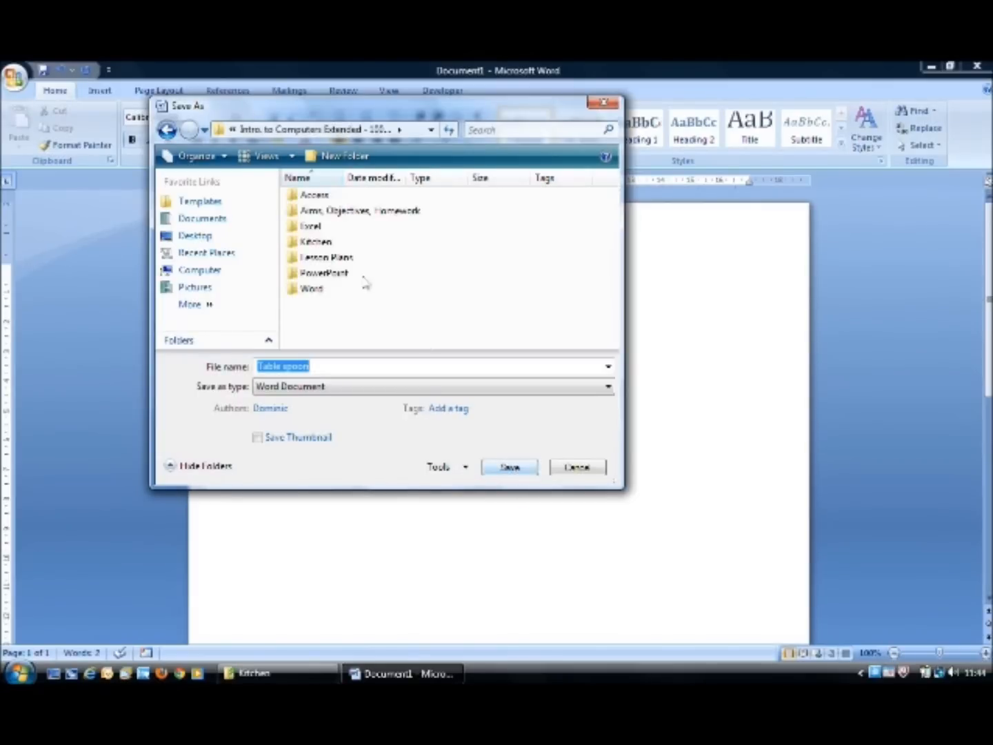
- Set the save location to the Spoon folder within Kitchen's Cutlery Tray
left_click(325, 245)
left_click(511, 470)
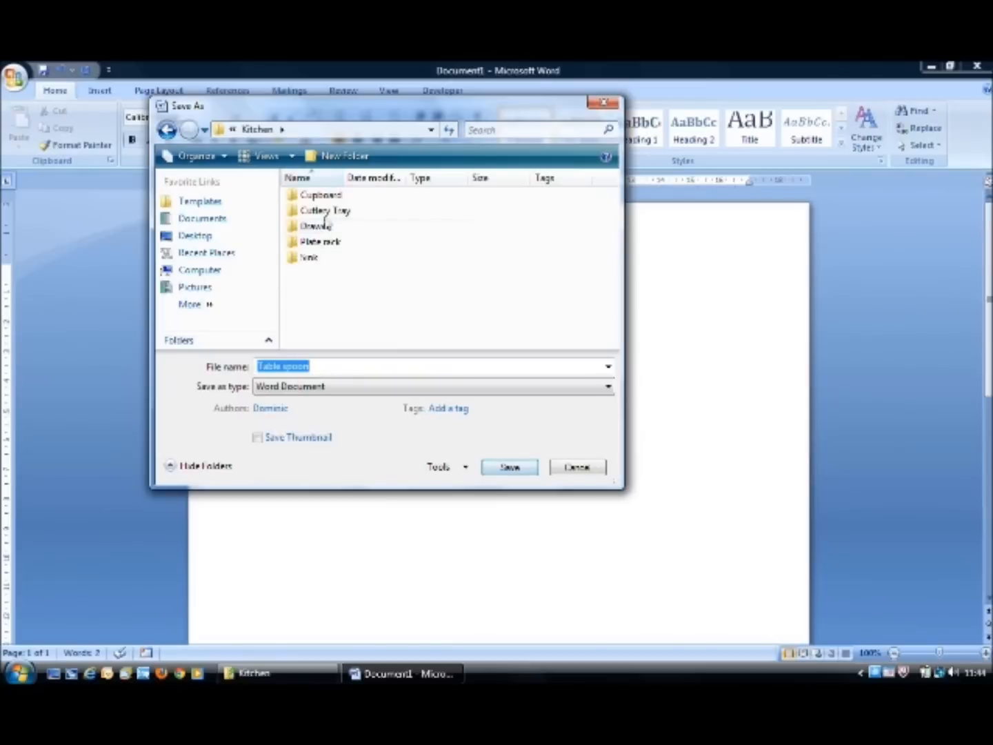
left_click(326, 216)
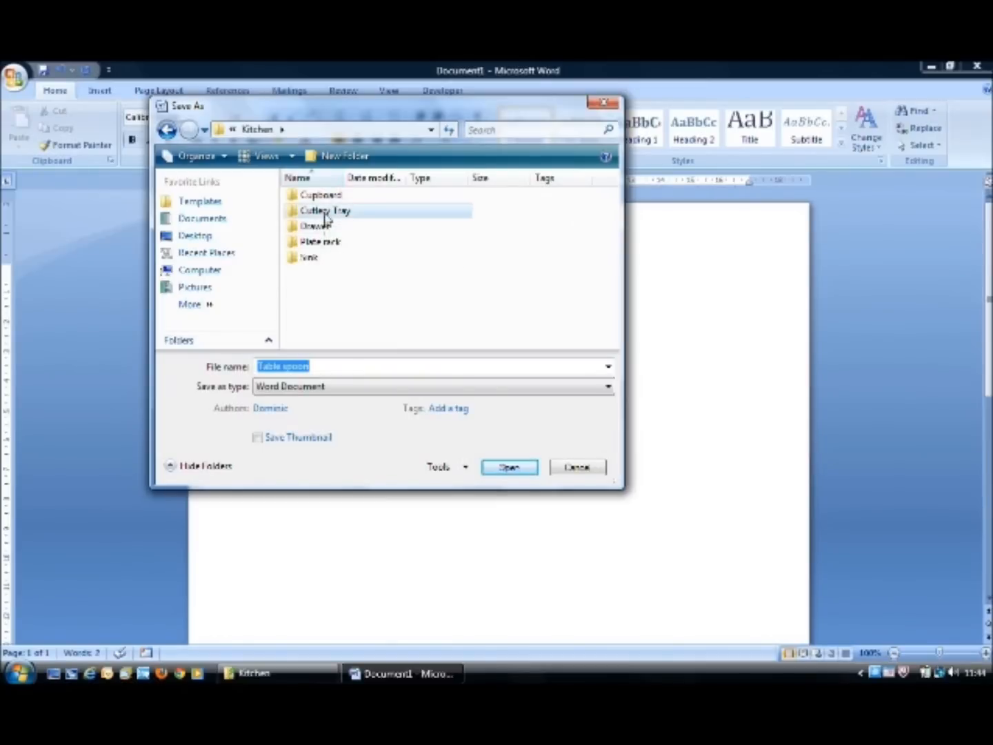
left_click(507, 468)
left_click(327, 226)
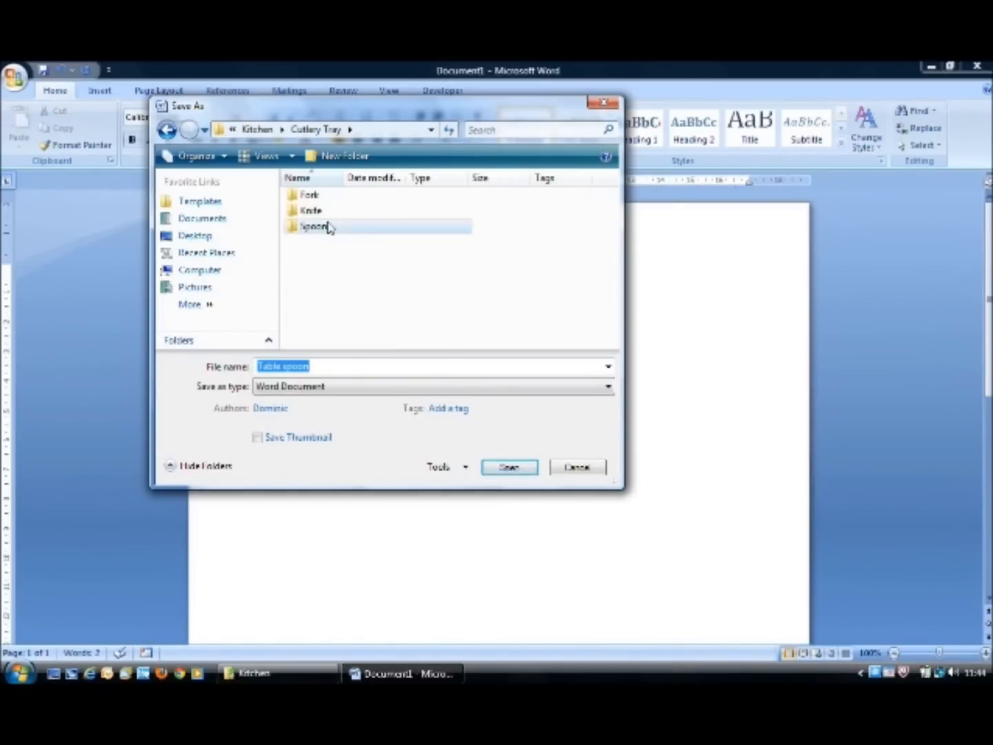
left_click(509, 470)
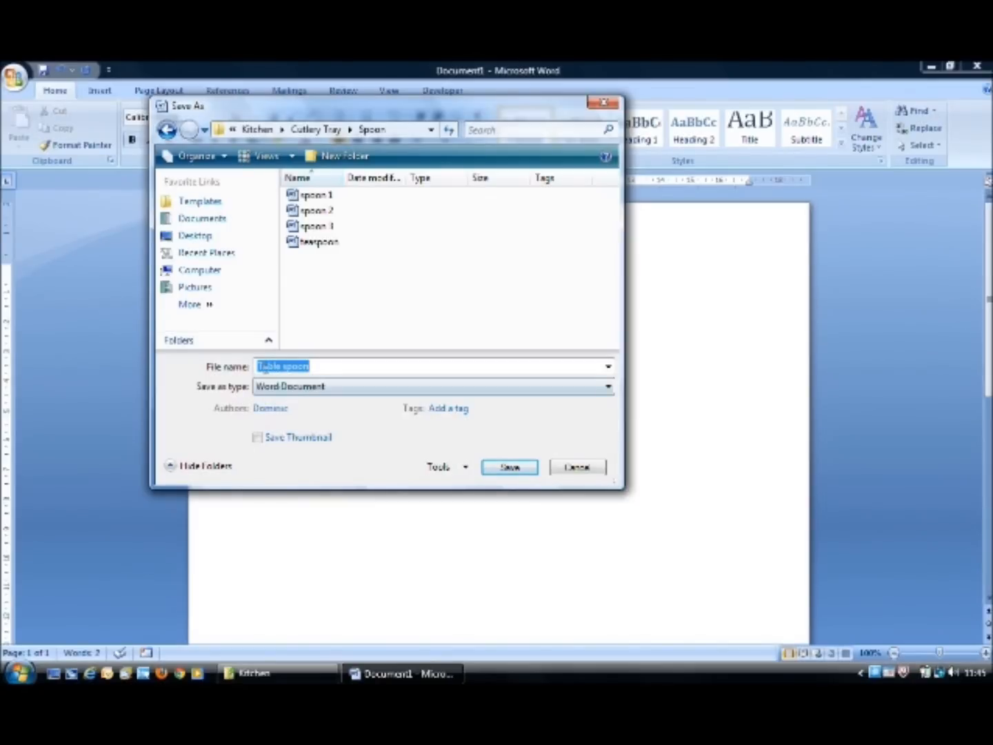
- Save the document with the lowercase file name "table spoon" and close Word
left_click(263, 363)
key("BackSpace")
type("t")
left_click(511, 468)
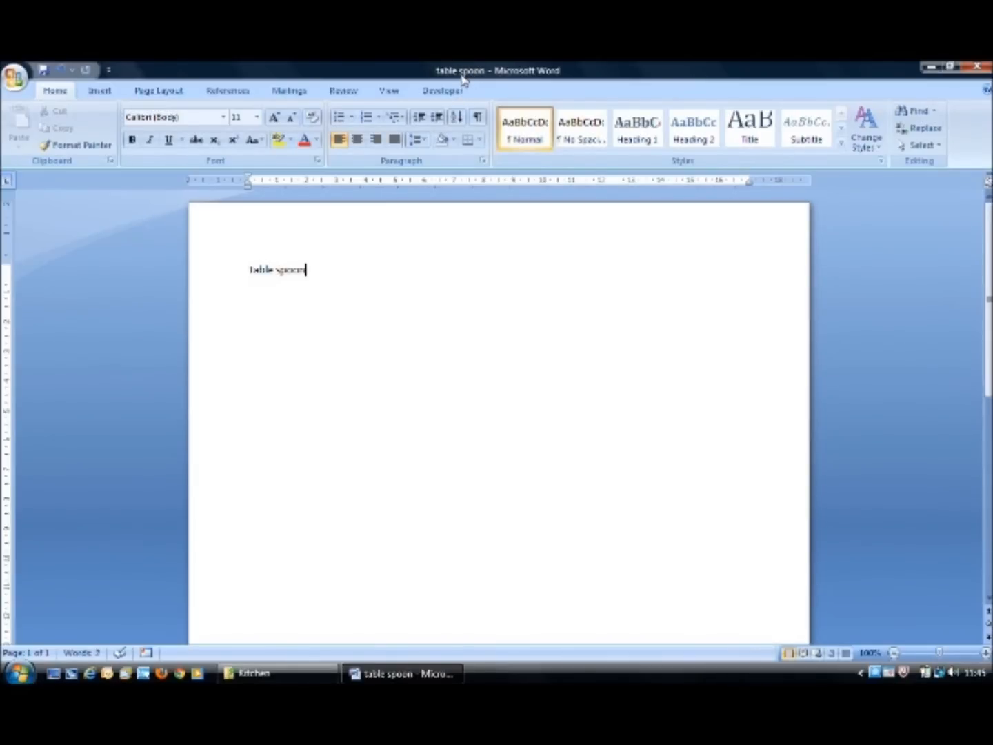
left_click(978, 66)
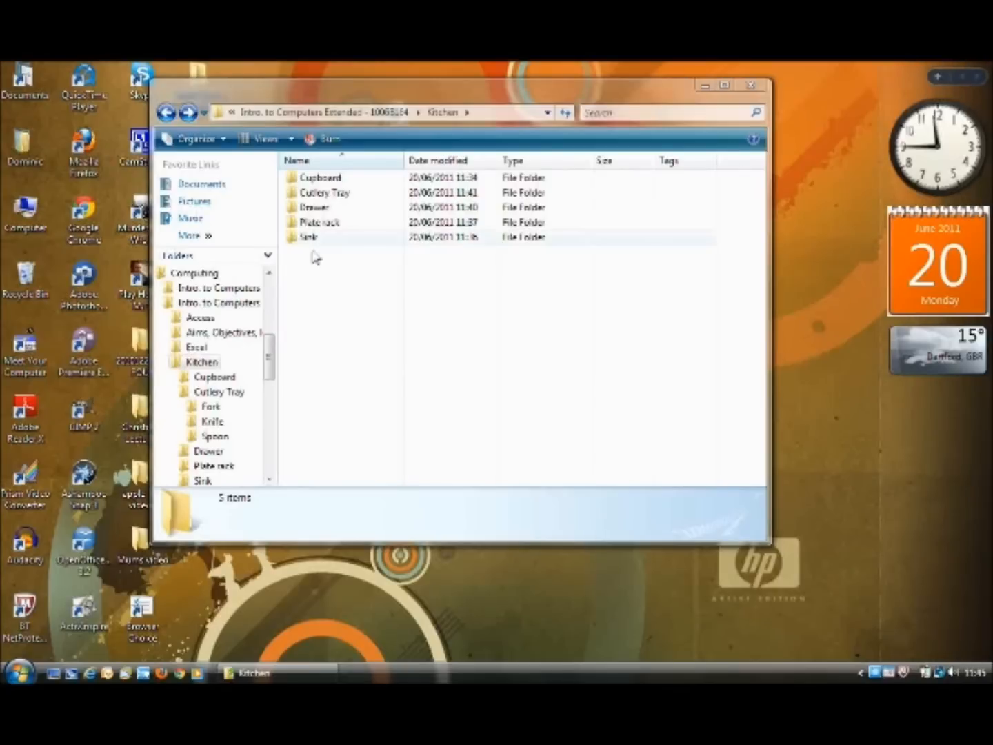
- Open Cutlery Tray and its Spoon folder from Kitchen to check for the saved table spoon document
left_click(332, 193)
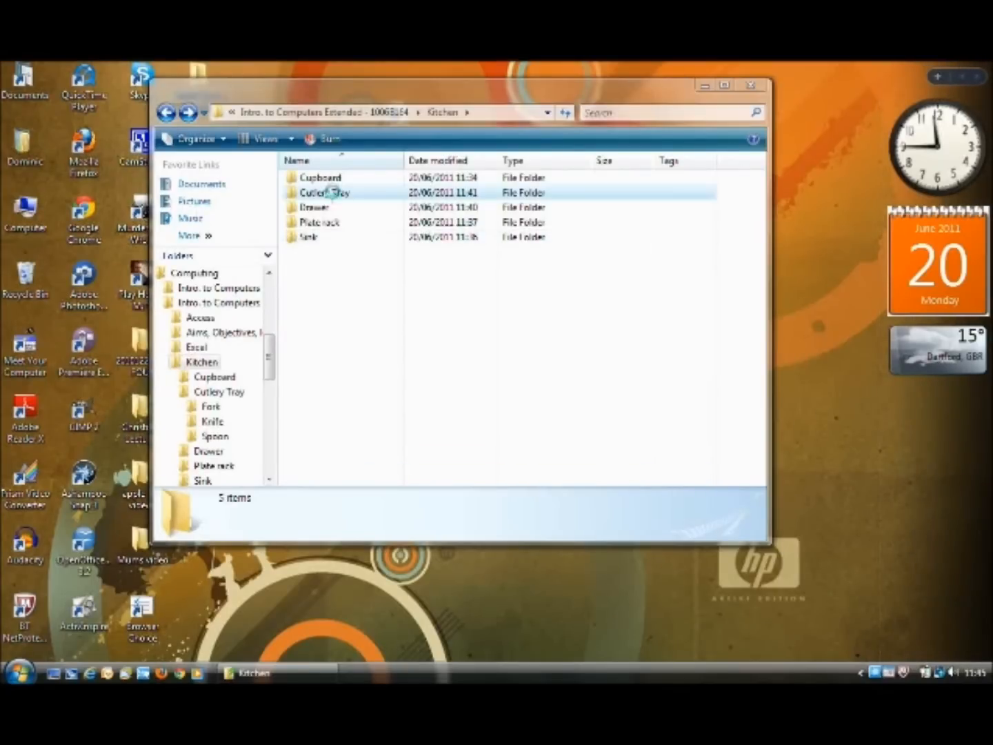
right_click(333, 192)
left_click(366, 202)
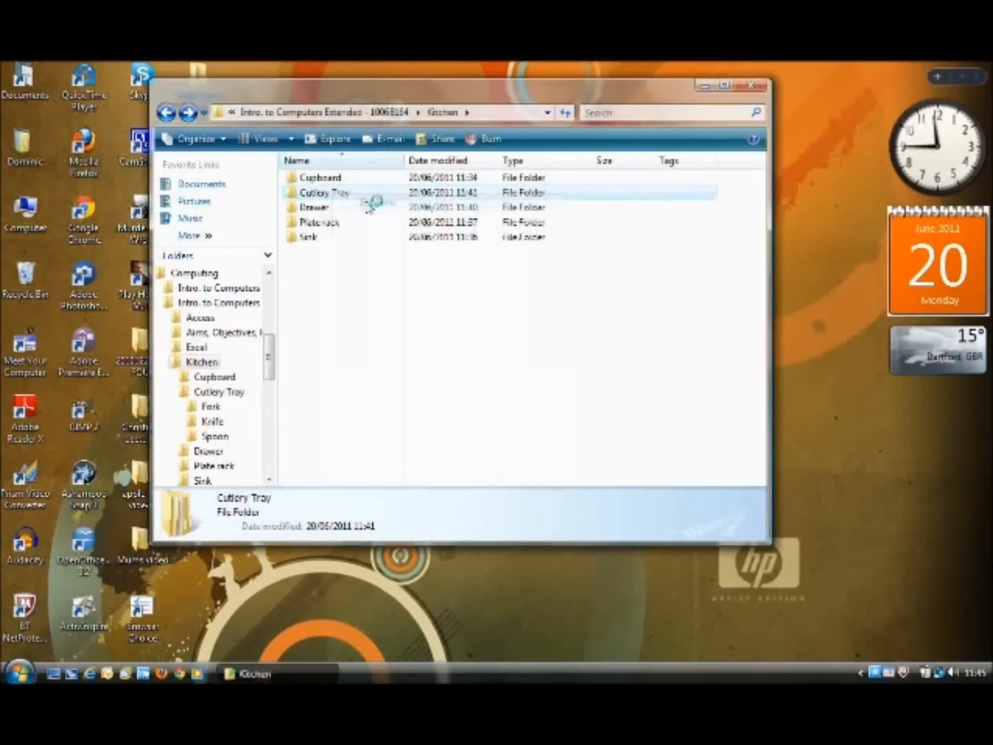
left_click(326, 207)
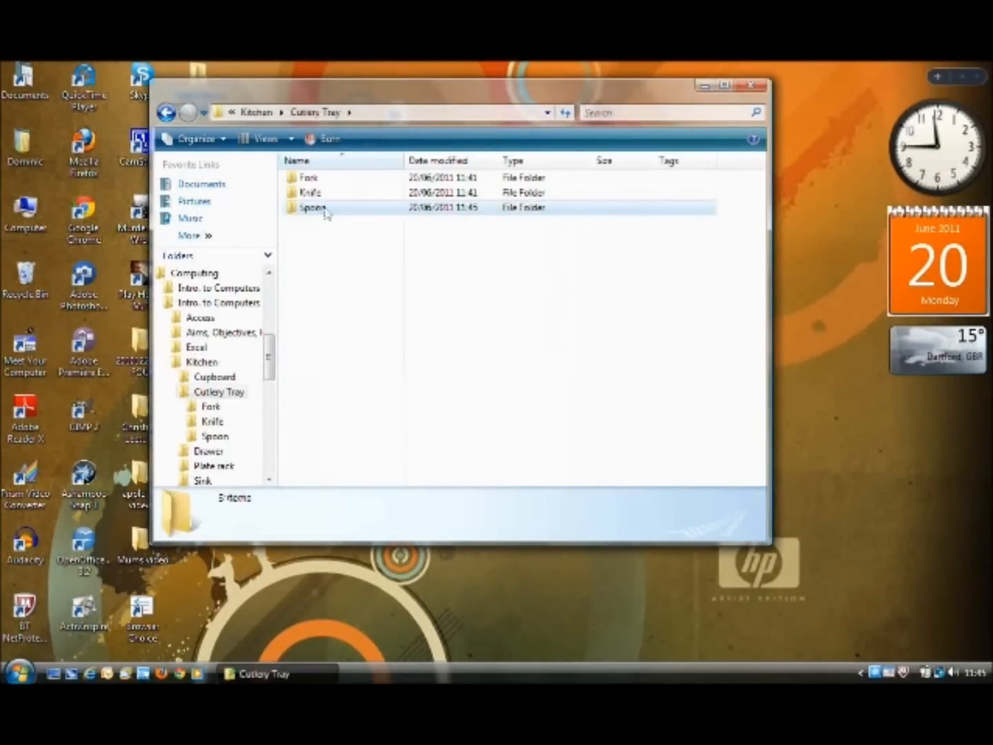
right_click(325, 207)
left_click(376, 222)
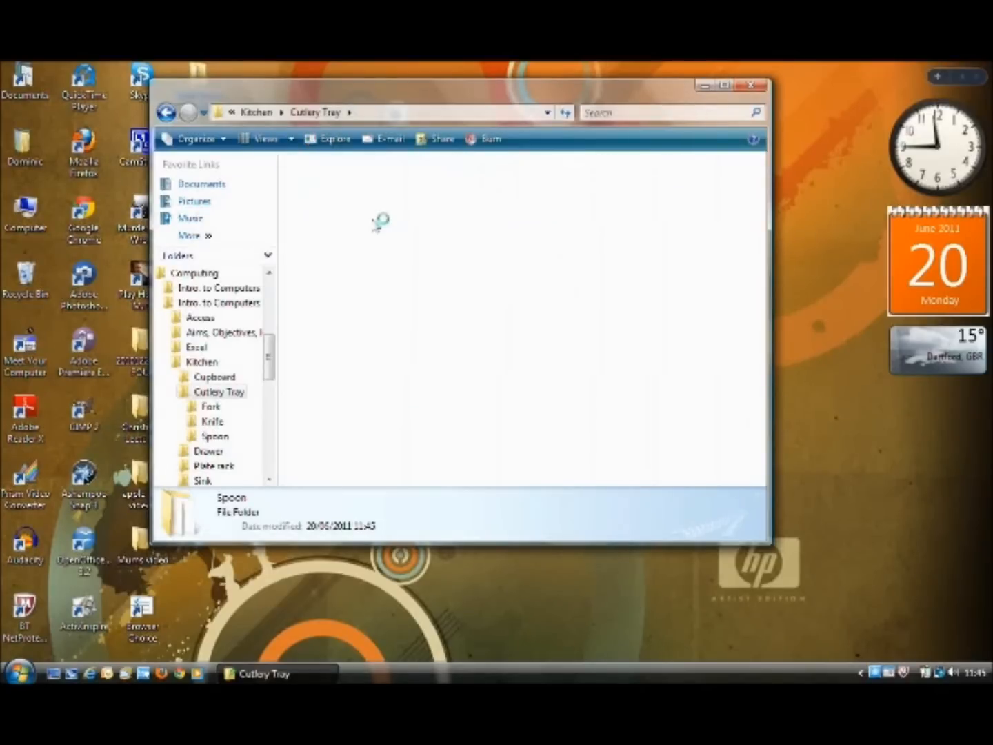